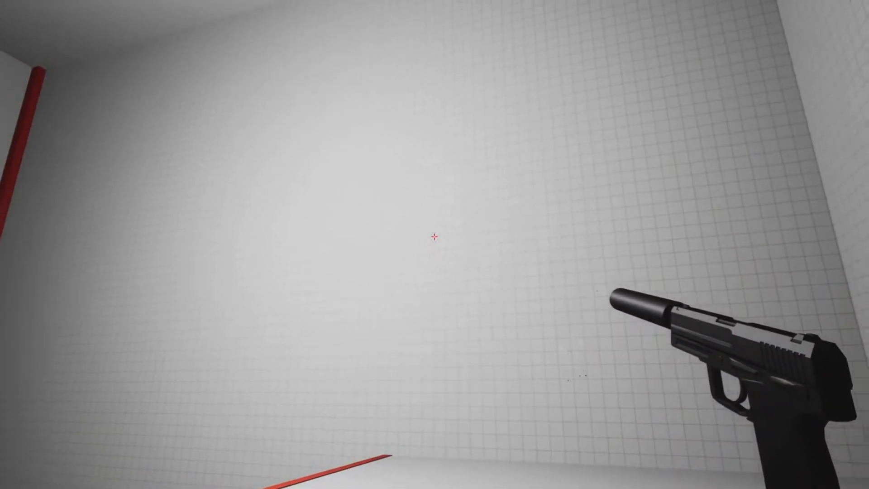
left_click(435, 236)
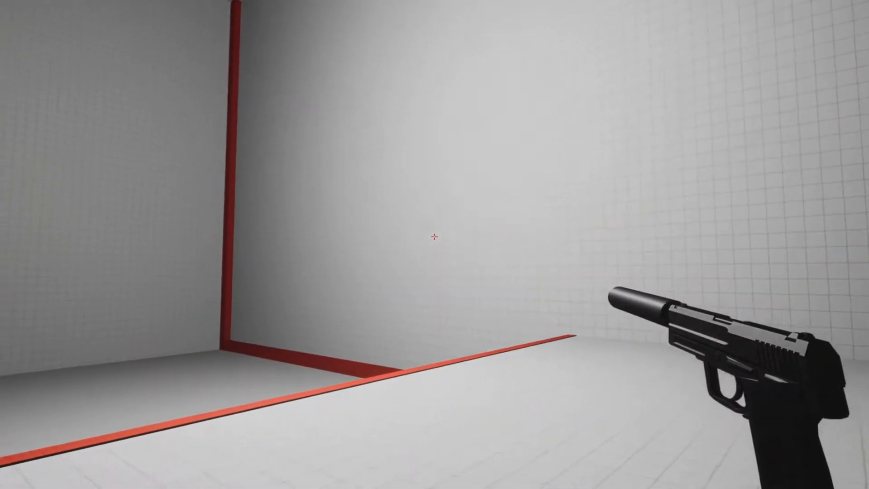
left_click(435, 237)
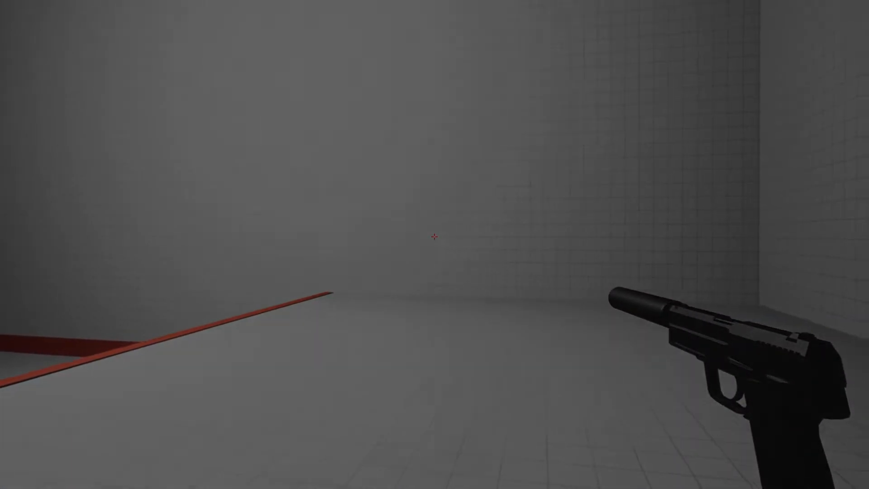
left_click(434, 237)
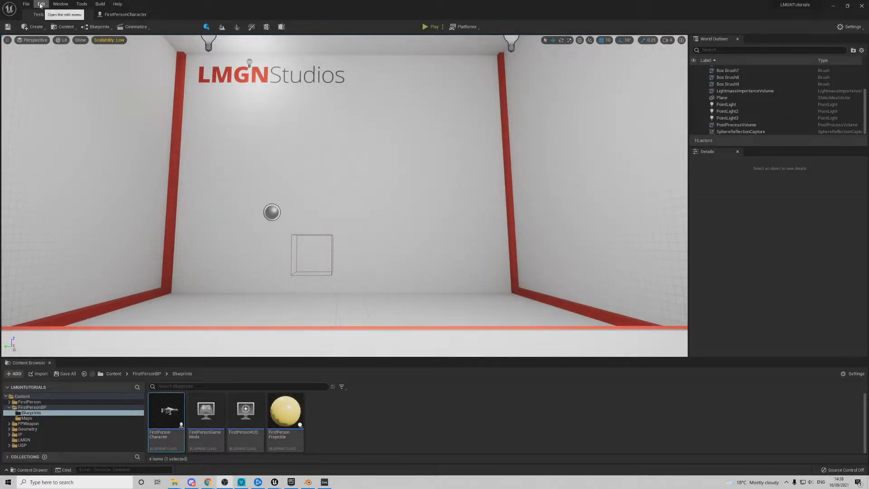
Step: Enable the Control Rig plugin in the project and restart the editor to apply it
left_click(41, 4)
left_click(67, 113)
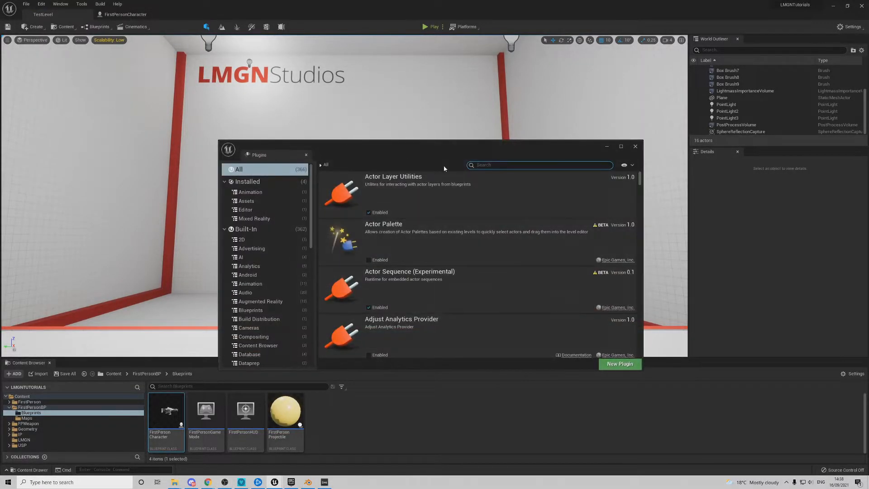
type("control rig")
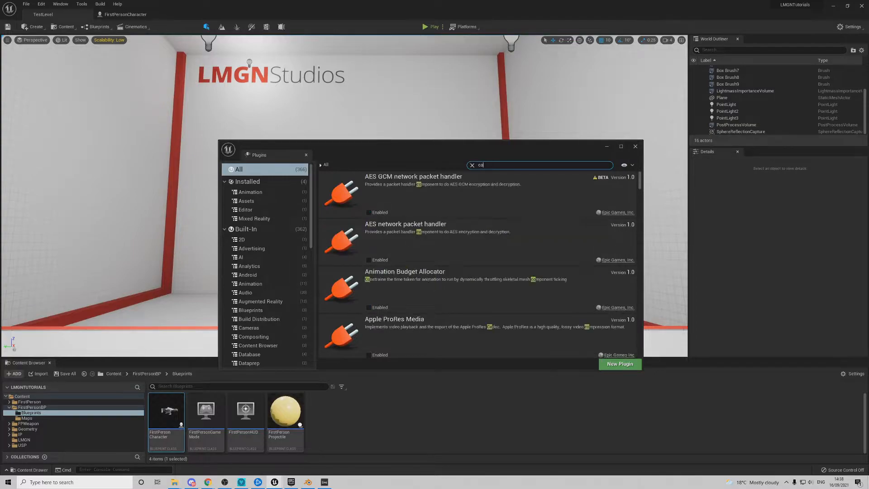
left_click(369, 213)
left_click(476, 263)
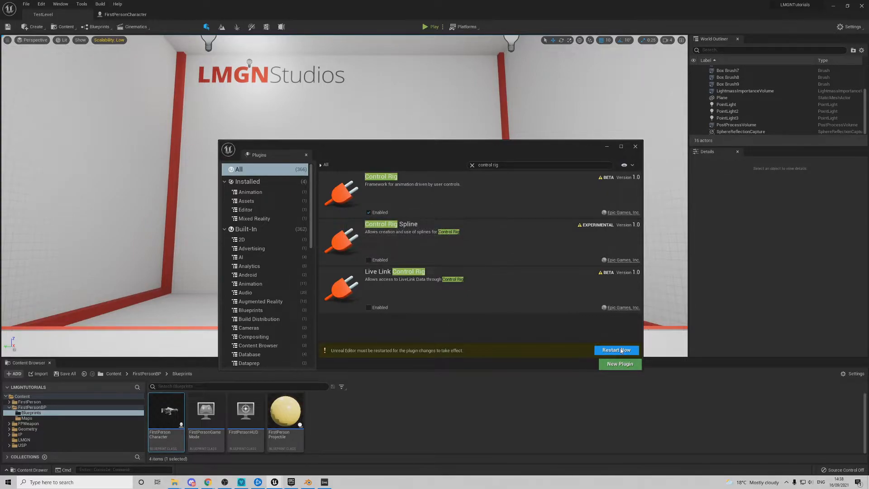
left_click(619, 350)
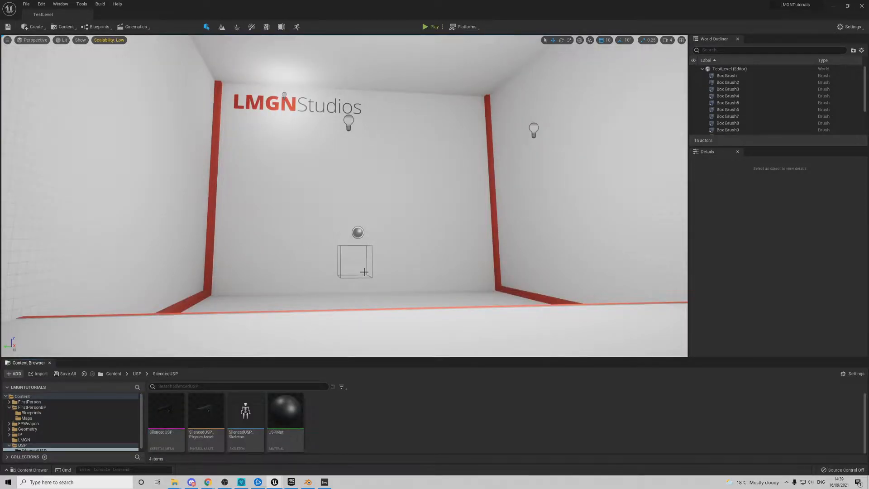
Step: Create a Control Rig asset named USPControlRig in the SilencedUSP folder and open it
right_click(355, 423)
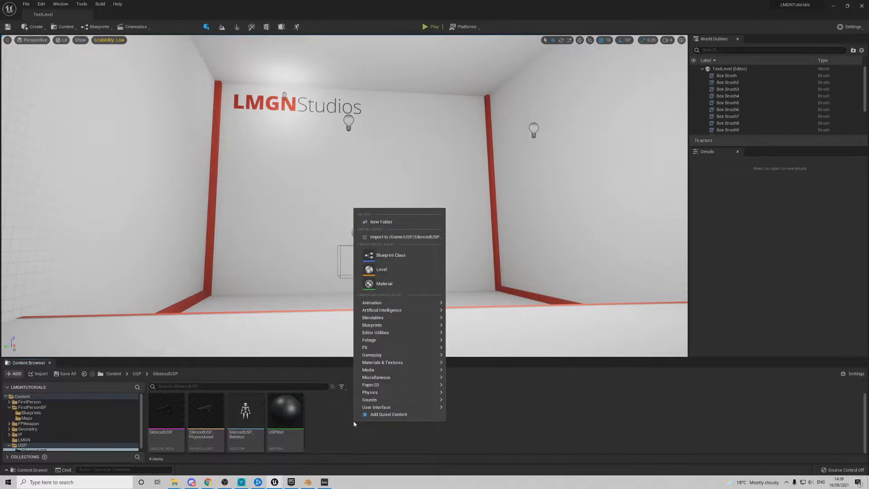
mouse_move(377, 307)
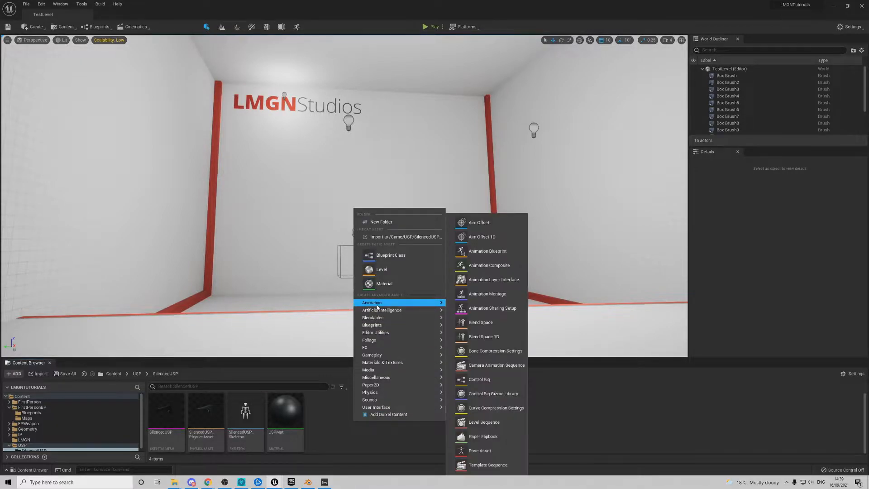
left_click(487, 382)
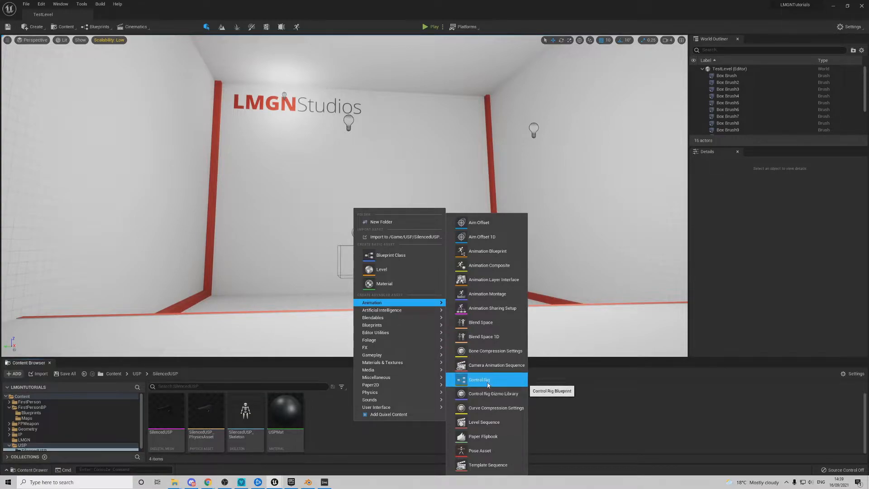
left_click(384, 200)
left_click(444, 302)
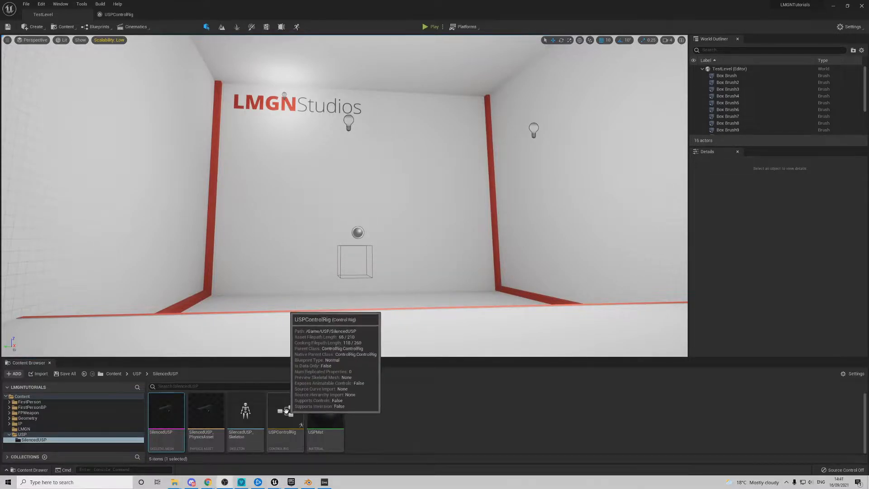
double_click(287, 410)
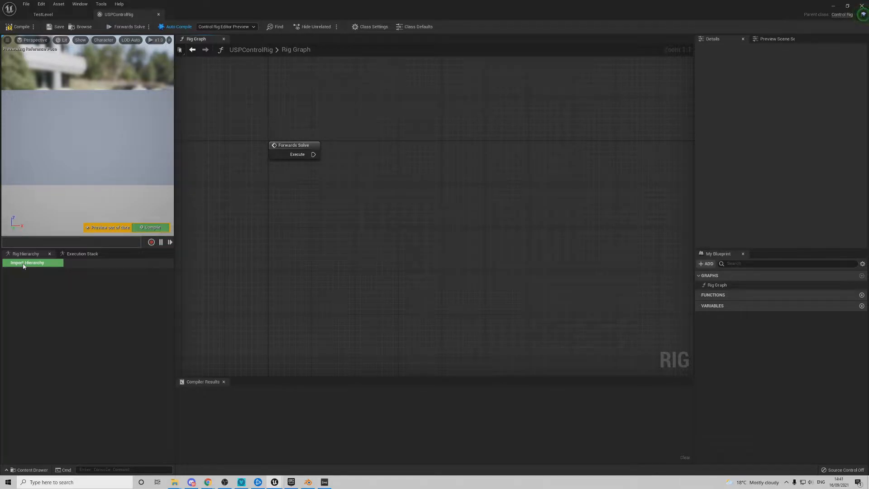
Step: Check the bones of the SilencedUSP skeletal mesh and import its hierarchy into USPControlRig
left_click(43, 14)
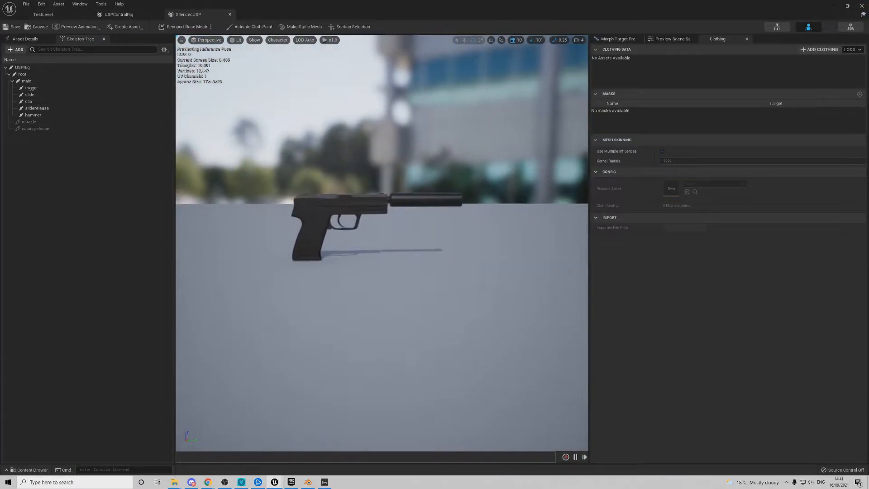
left_click(119, 14)
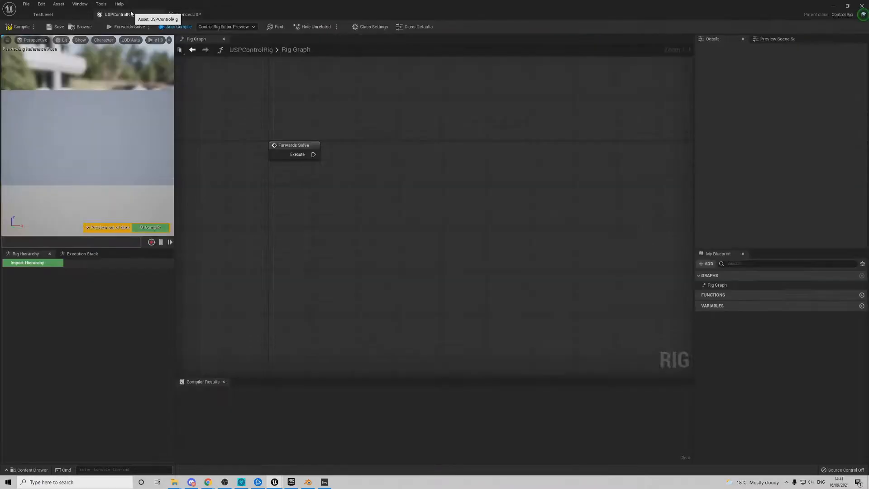
left_click(28, 264)
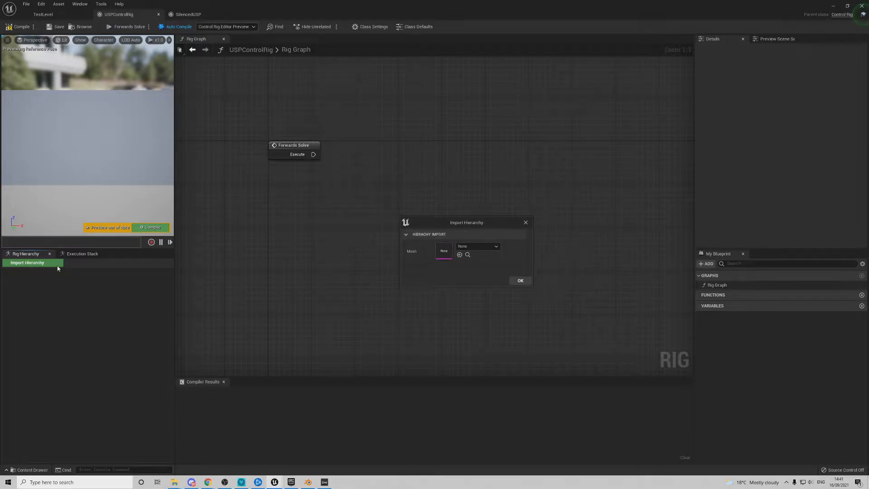
left_click(480, 246)
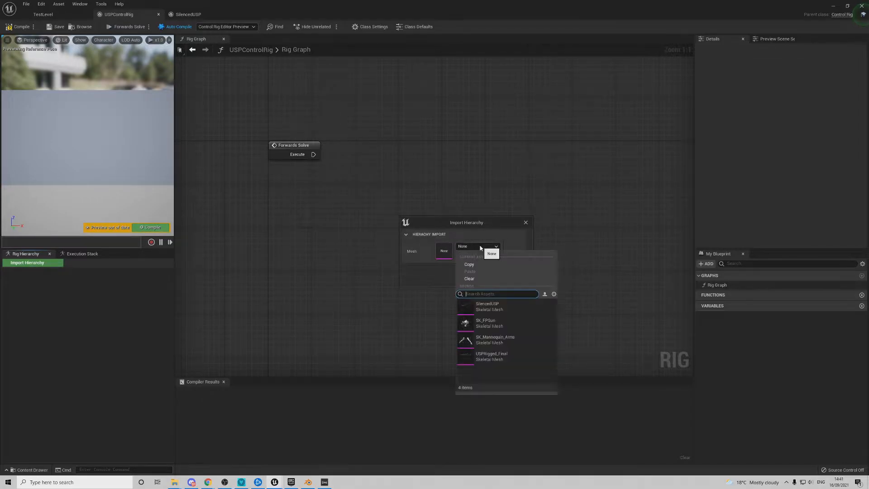
left_click(537, 308)
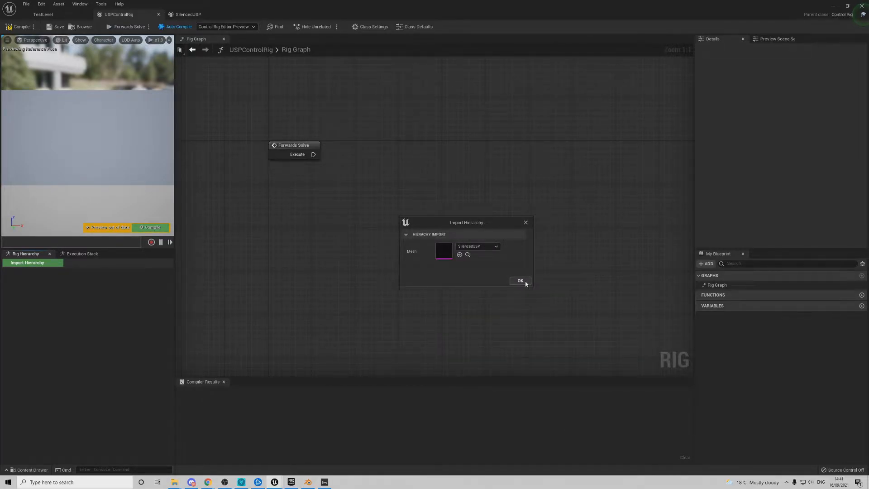
left_click(521, 281)
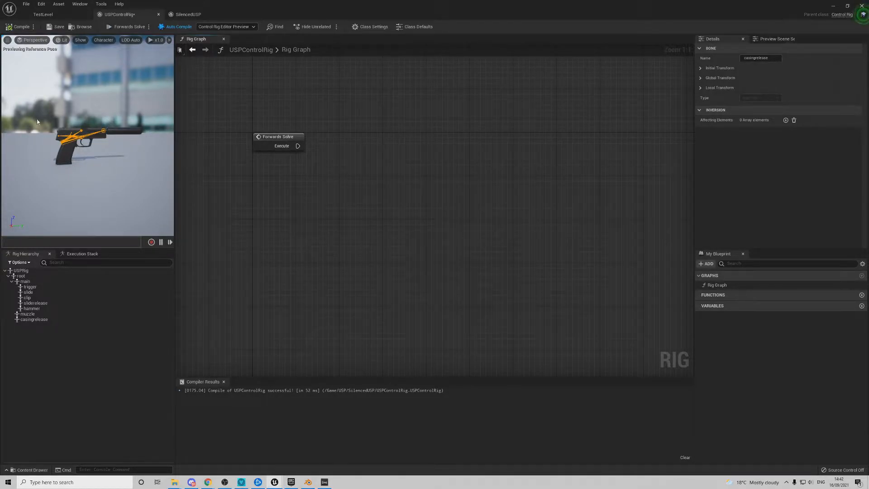
Step: Add a Set Transform node executed by Forwards Solve and set its bone name to main
right_click(363, 153)
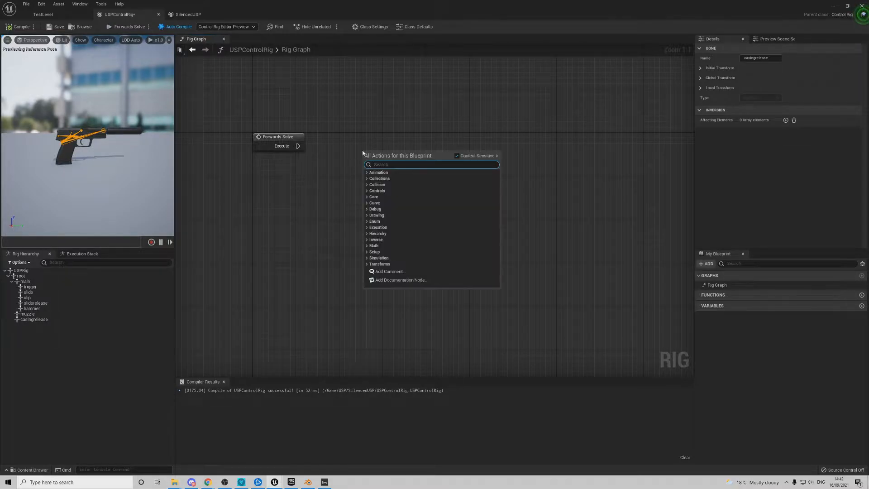
type("set transform")
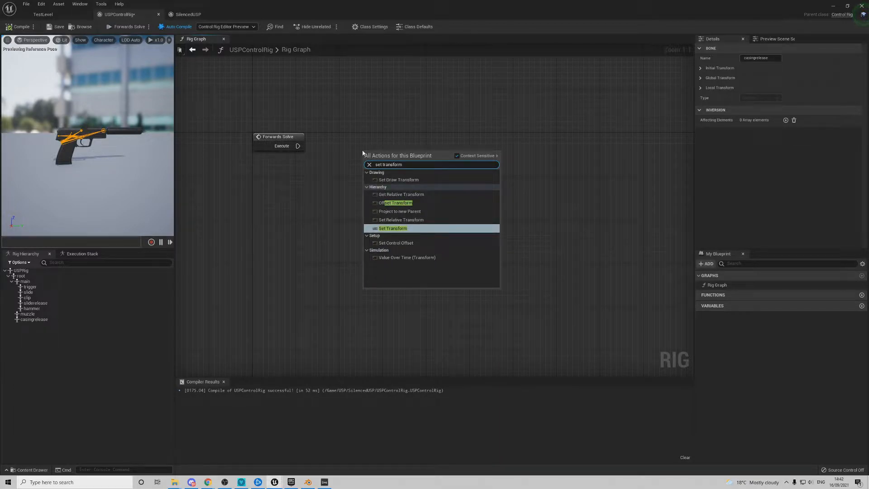
left_click(392, 230)
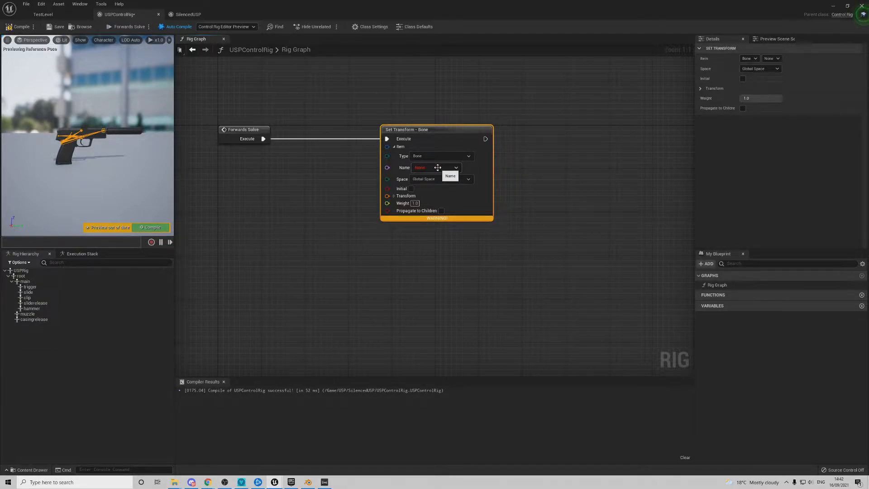
left_click(438, 167)
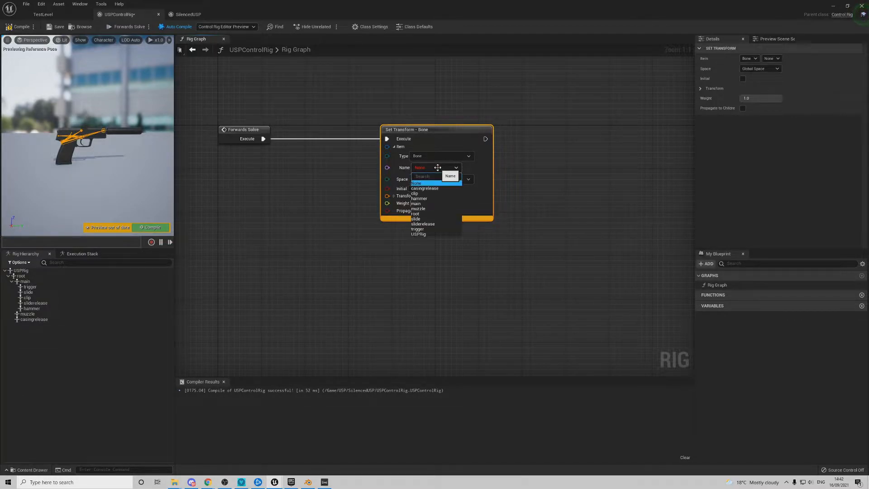
left_click(421, 204)
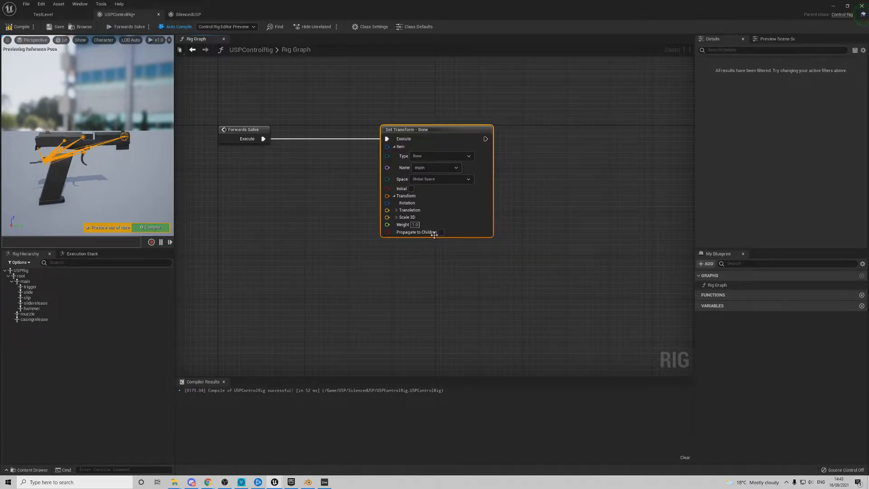
Step: Enable Propagate to Children on the Set Transform node and check the gun in the preview
left_click(442, 232)
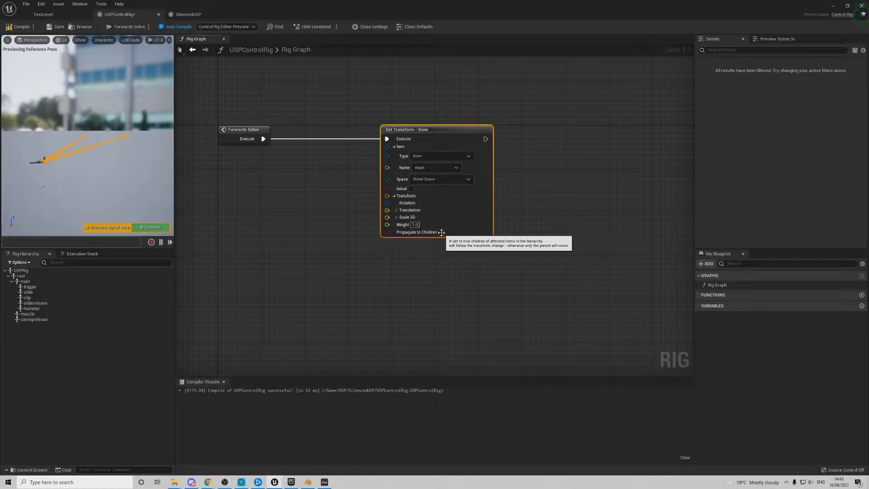
mouse_move(95, 192)
right_mouse_down()
mouse_move(113, 192)
mouse_move(104, 199)
mouse_move(95, 192)
right_mouse_up()
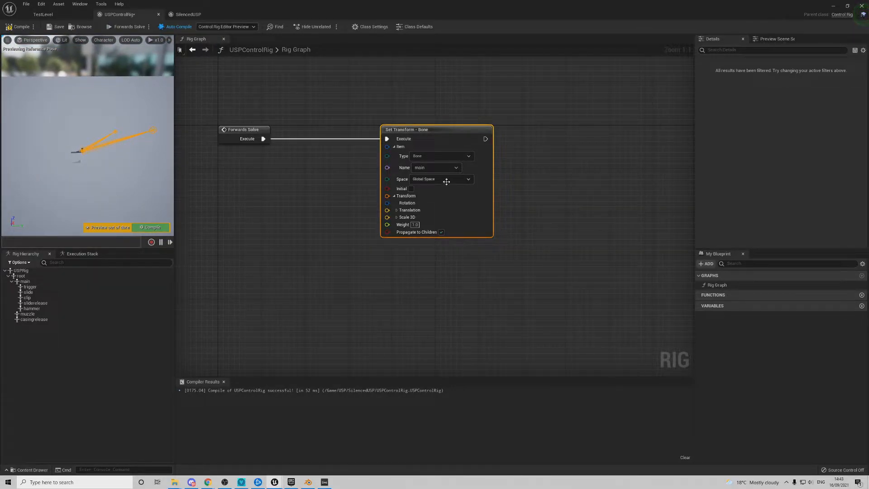
left_click(316, 207)
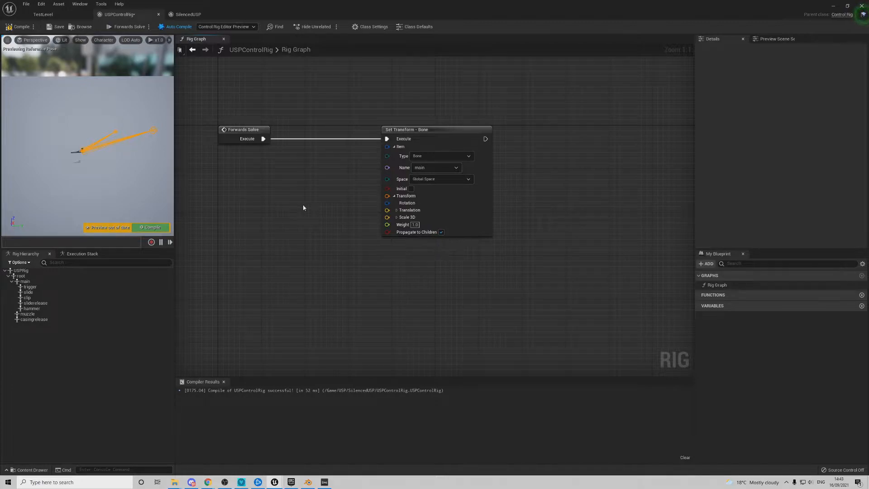
Step: Add a Get Transform node to the rig graph and place it below the Forwards Solve node
right_click(256, 207)
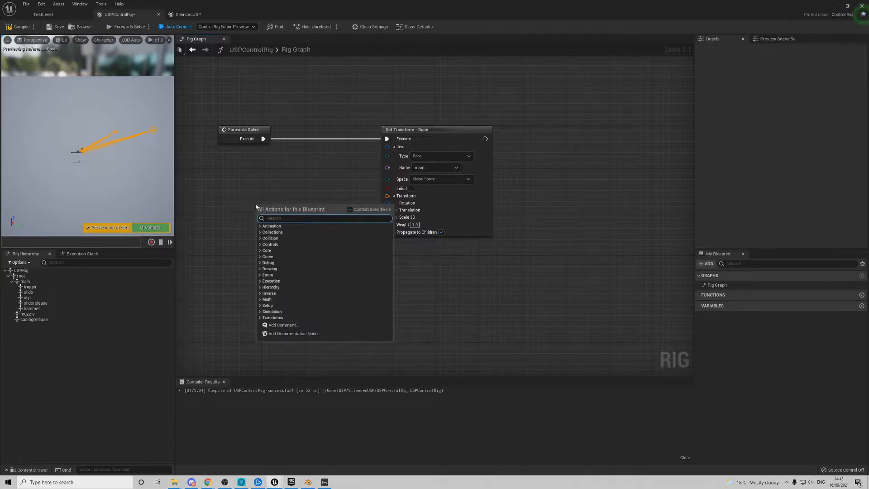
type("get")
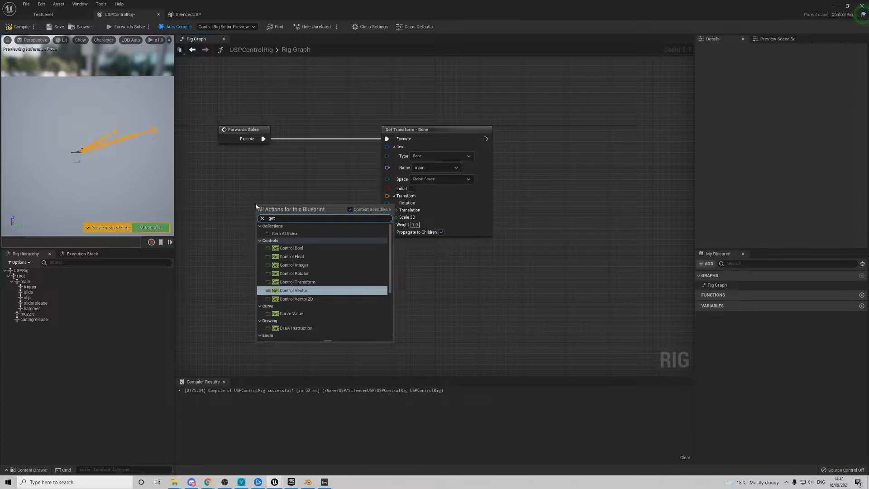
type(" transform")
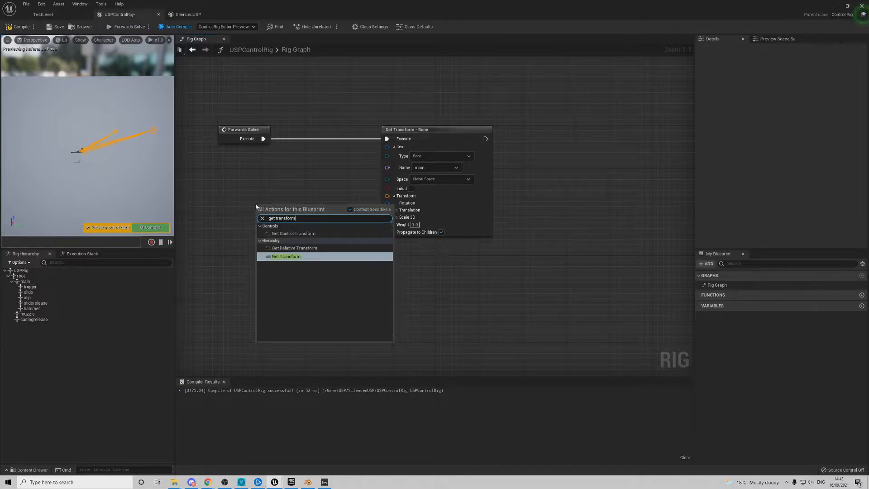
left_click(294, 257)
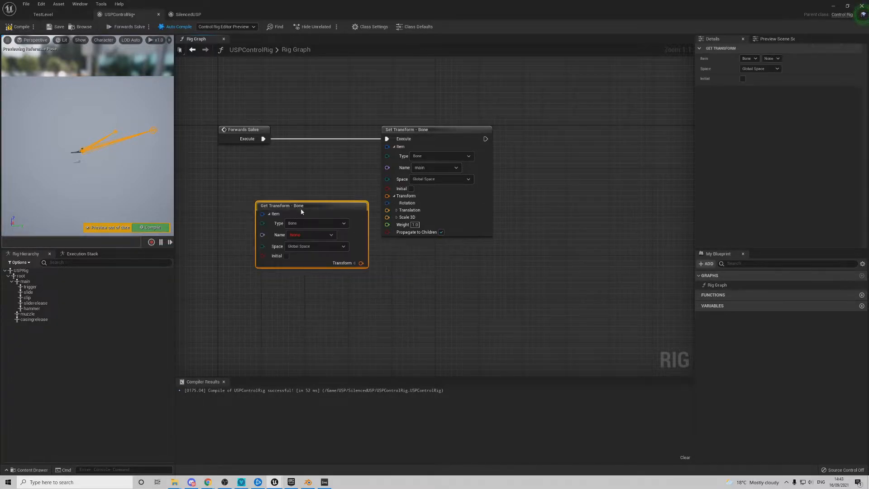
left_click_drag(301, 210, 266, 189)
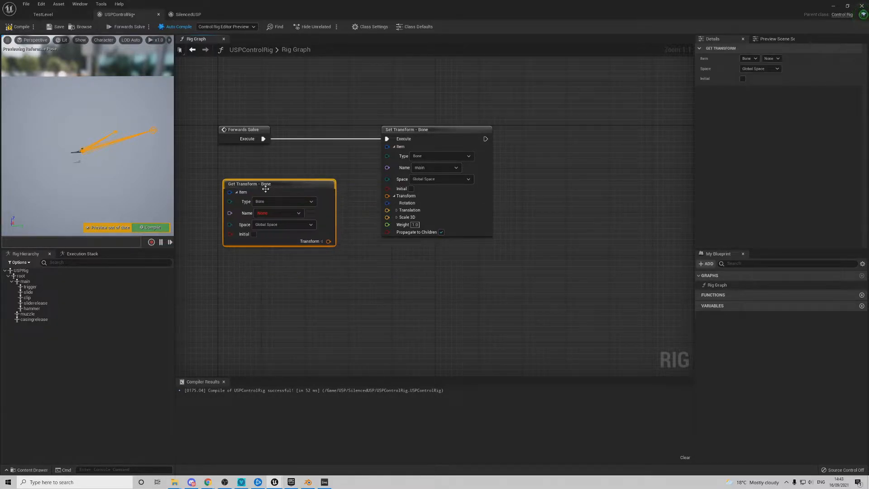
Step: Set the Get Transform node's bone name to main and connect its Transform output to the Set Transform node's Transform input
left_click(410, 170)
left_click(296, 184)
left_click(280, 213)
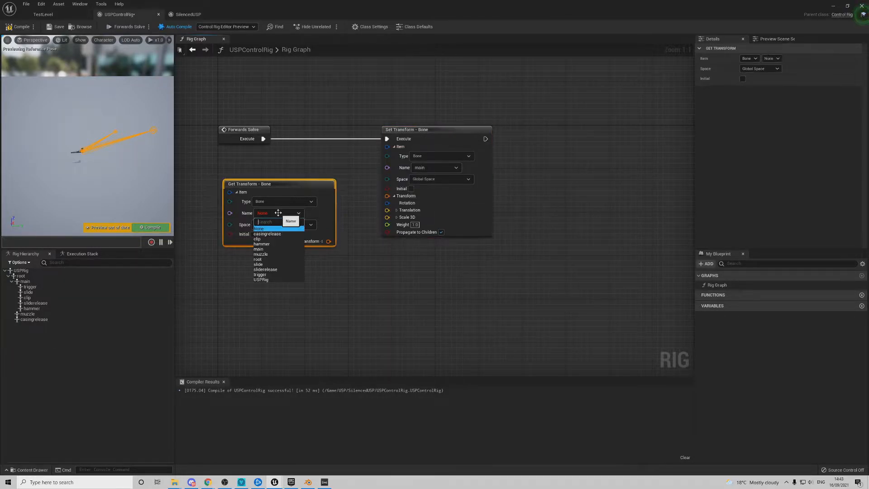
left_click(272, 250)
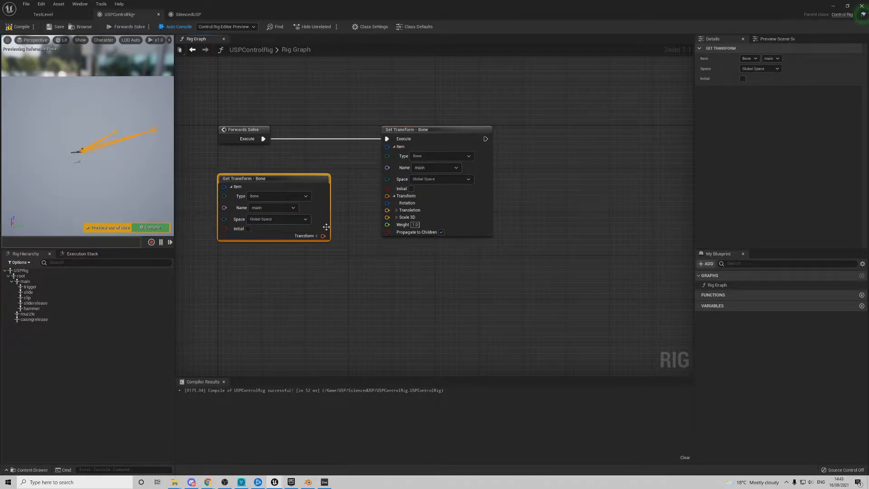
left_click_drag(323, 235, 387, 196)
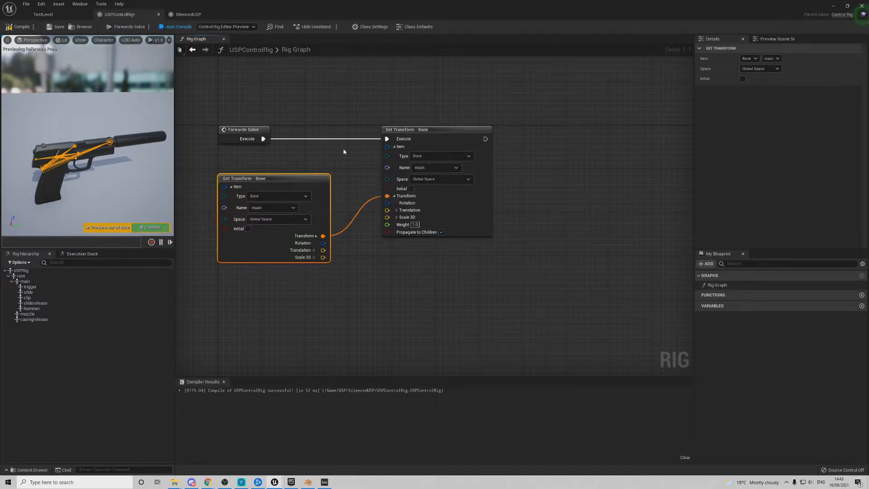
left_click(425, 129)
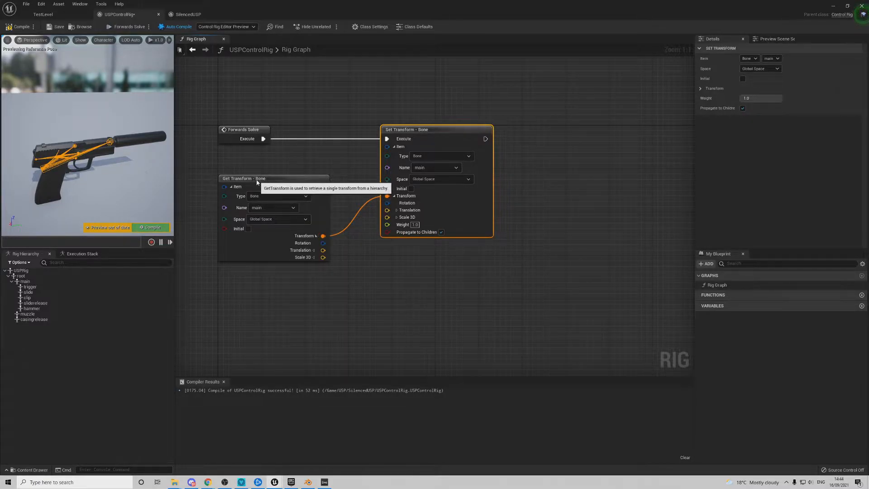
Step: Move the Get Transform node away from the Set Transform node and enable Initial on it
left_click_drag(253, 179, 231, 163)
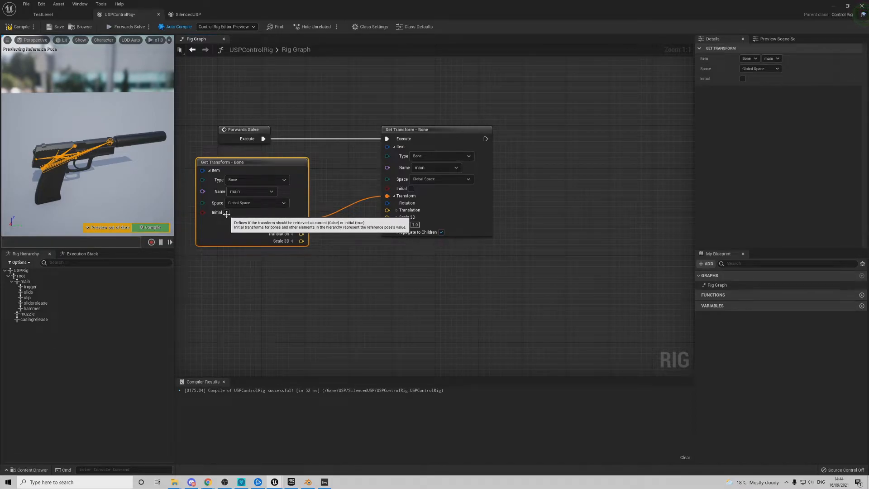
left_click(227, 213)
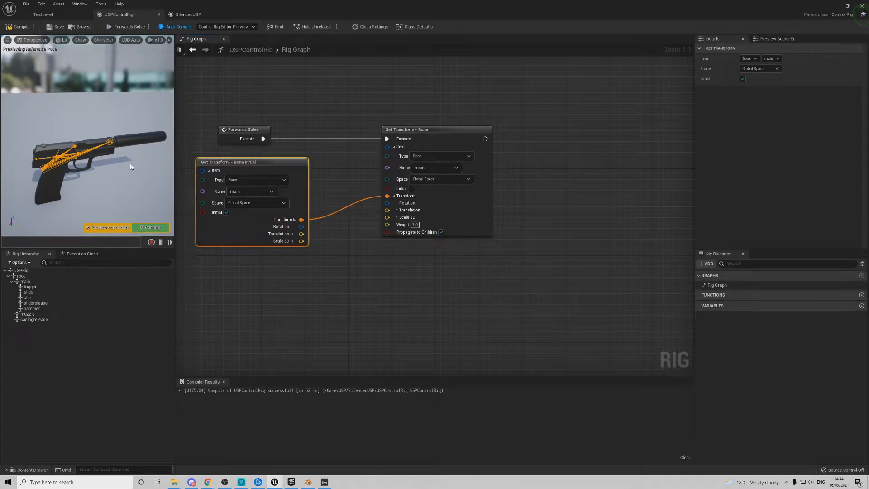
left_click_drag(290, 214, 388, 196)
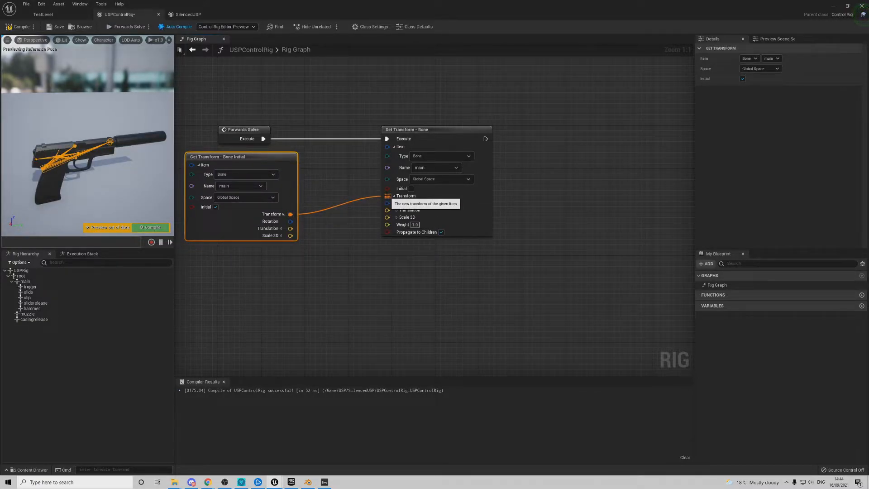
Step: Connect the Get Transform node's Rotation, Translation and Scale 3D outputs individually to the matching Set Transform inputs
left_click_drag(290, 221, 387, 202)
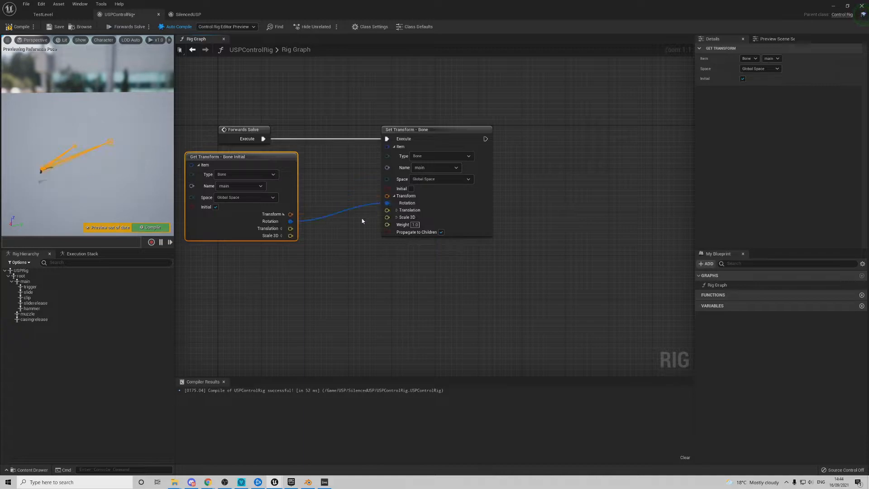
left_click_drag(290, 228, 387, 210)
left_click_drag(291, 235, 387, 217)
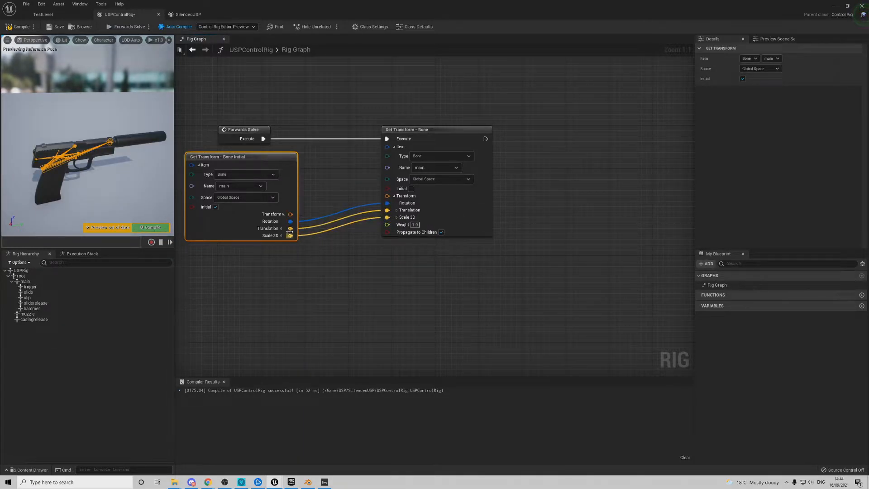
Step: Insert a vector Add node between the Get Transform and Set Transform Translation pins and expand its B input
left_click_drag(290, 229, 324, 290)
type("+")
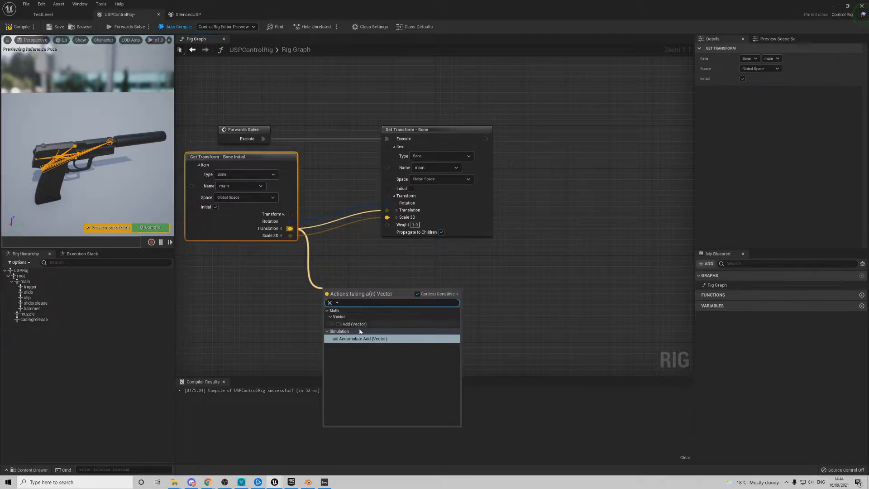
left_click(356, 324)
left_click_drag(358, 316, 330, 297)
left_click(329, 297)
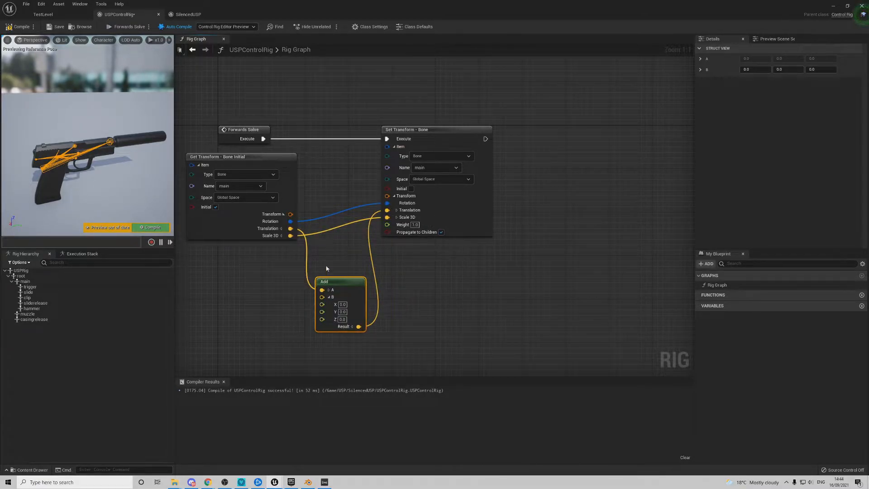
Step: Try a Z value of 50 on the Add node's B input and check the gun in the preview
type("50")
key("Return")
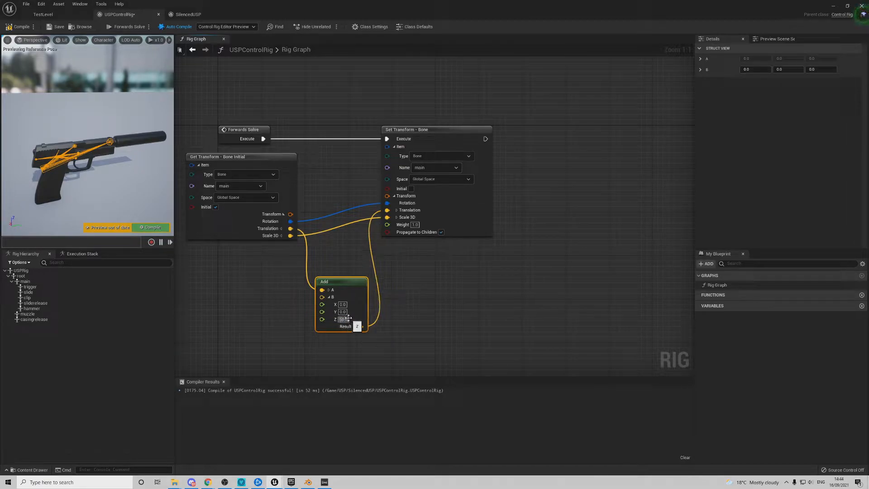
right_click_drag(158, 176, 158, 105)
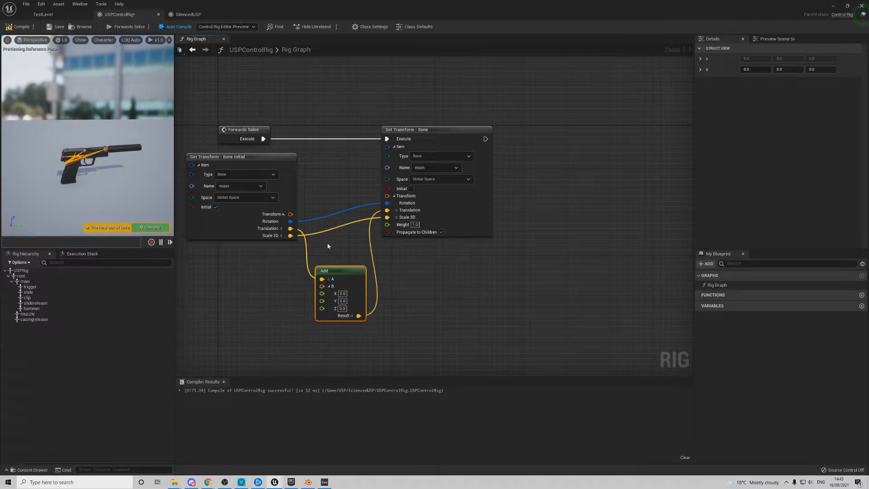
Step: Create a Float variable named TimeSinceLastShot, turn off automatic compilation and compile the rig
left_click(861, 306)
type("TimeSinceLastSho")
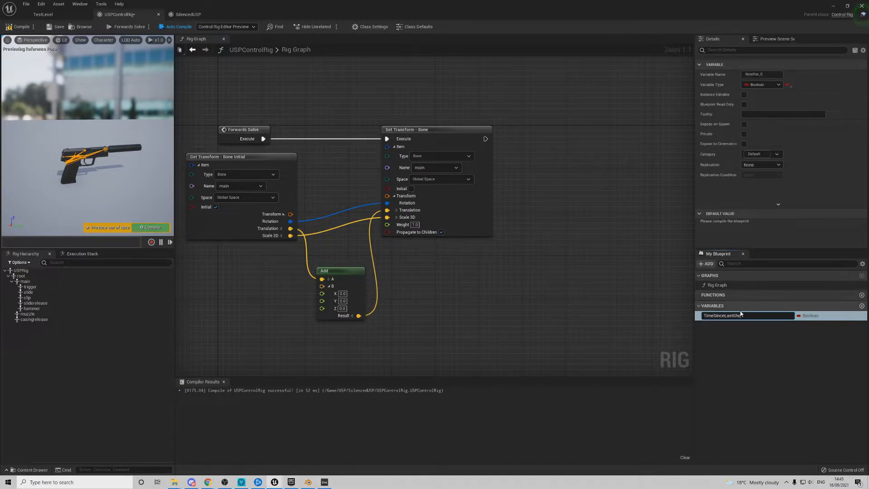
key("Return")
left_click(763, 85)
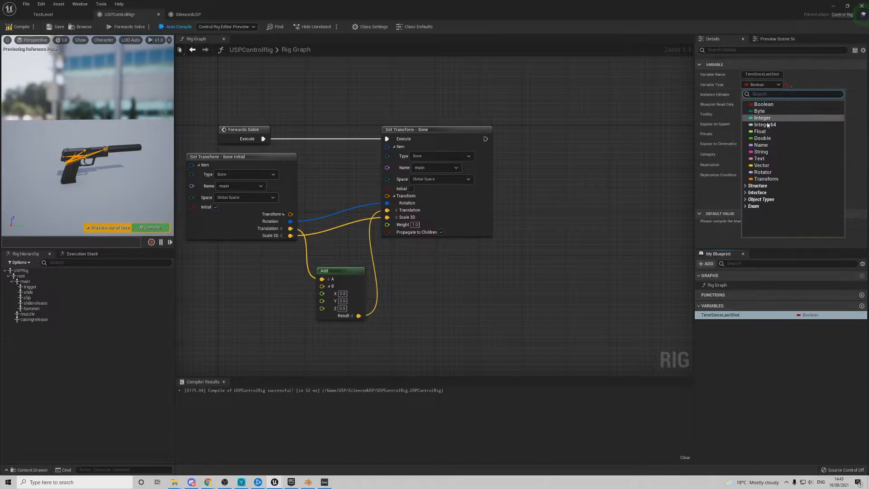
left_click(761, 132)
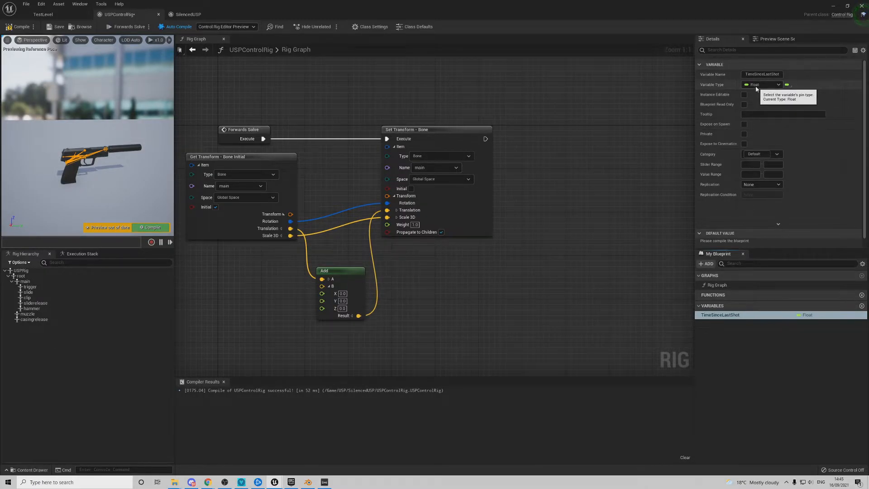
left_click(24, 28)
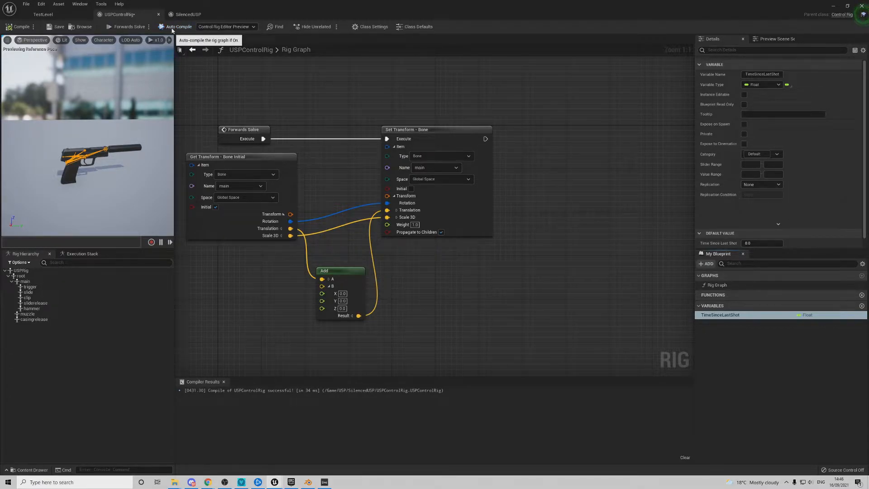
left_click(21, 27)
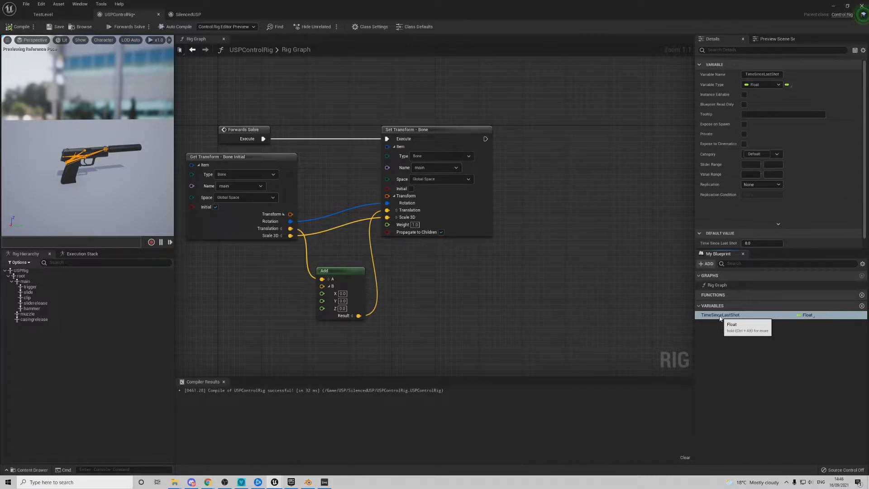
Step: Add a Get TimeSinceLastShot node and connect its Value to the Y component of the Add node's B input
left_click_drag(720, 319, 323, 302)
left_click(244, 319)
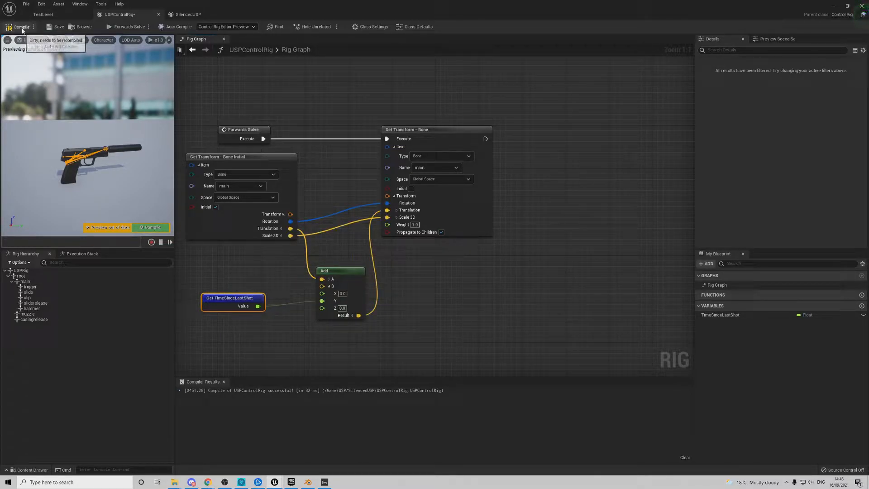
Step: Test the gun's movement in the preview by varying the default value of TimeSinceLastShot
left_click(723, 315)
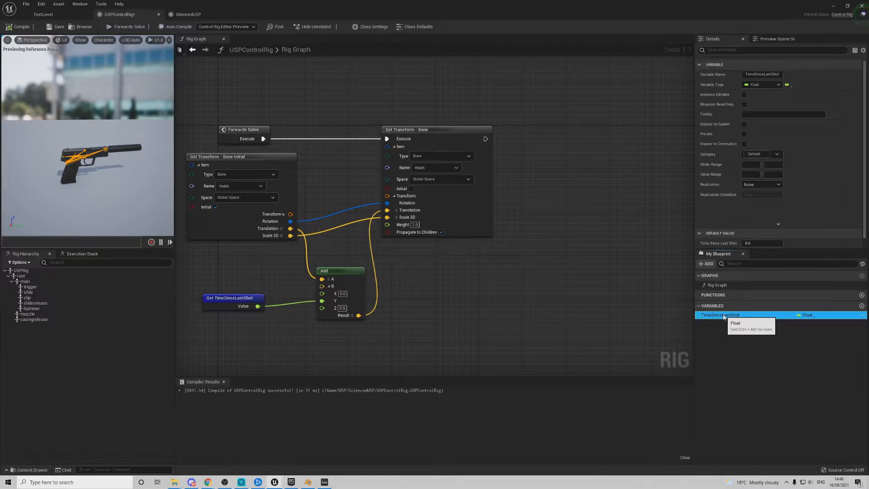
left_click(756, 241)
mouse_move(755, 241)
left_mouse_down()
mouse_move(792, 241)
mouse_move(743, 241)
mouse_move(797, 241)
mouse_move(706, 240)
mouse_move(742, 241)
left_mouse_up()
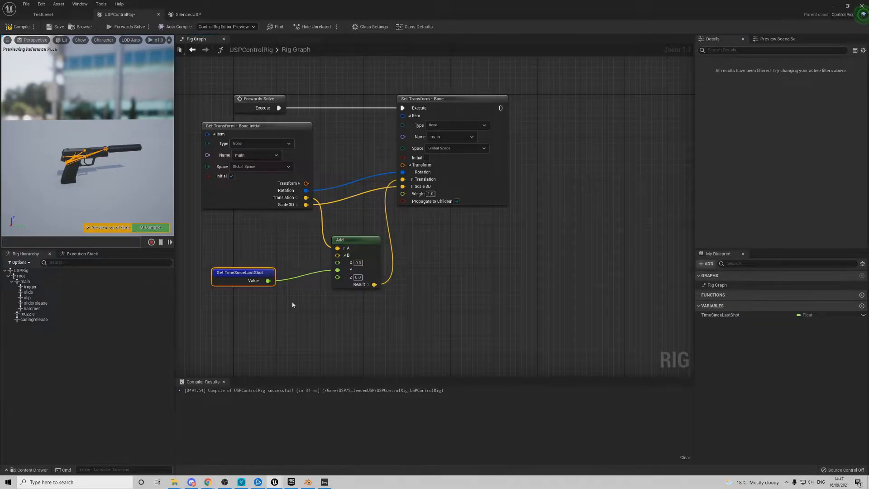
Step: Move the Get TimeSinceLastShot node away from the Add node and create an Evaluate Curve node below them
right_click_drag(275, 310, 321, 285)
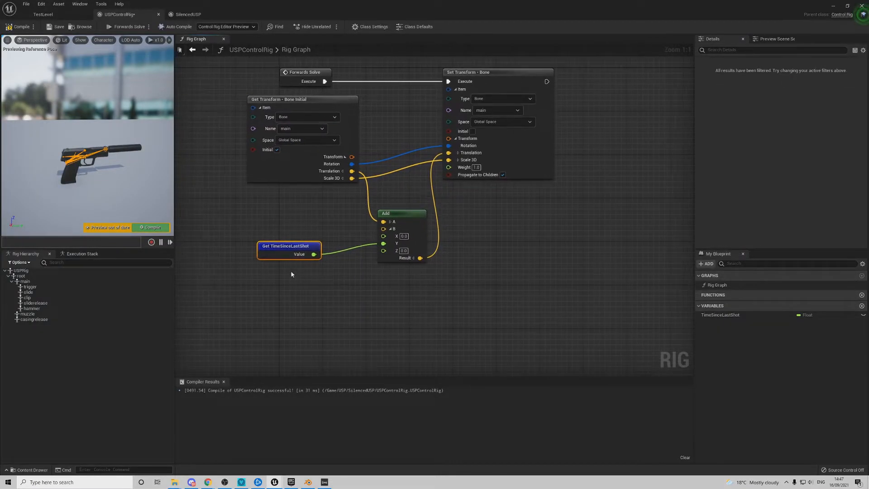
left_click_drag(295, 249, 225, 249)
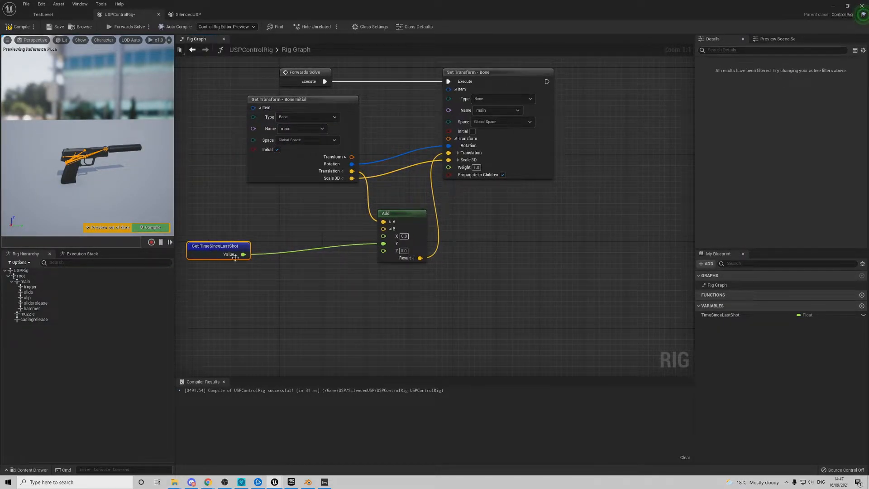
right_click(266, 280)
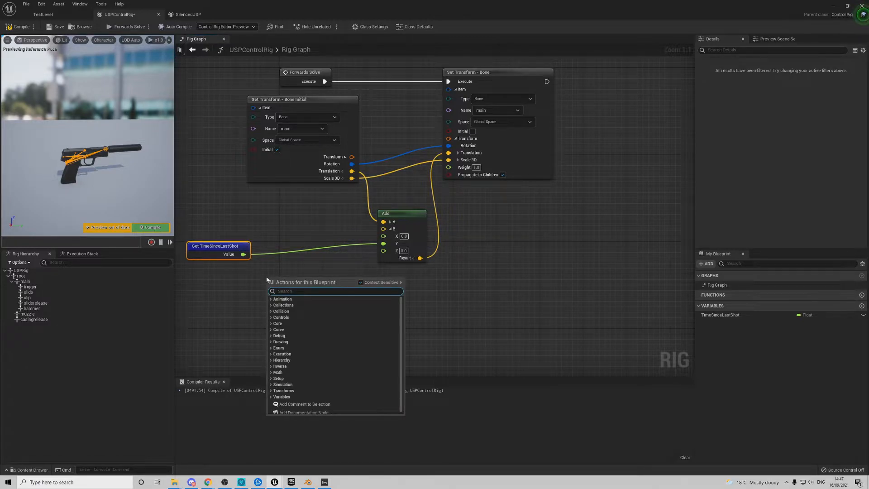
type("eval")
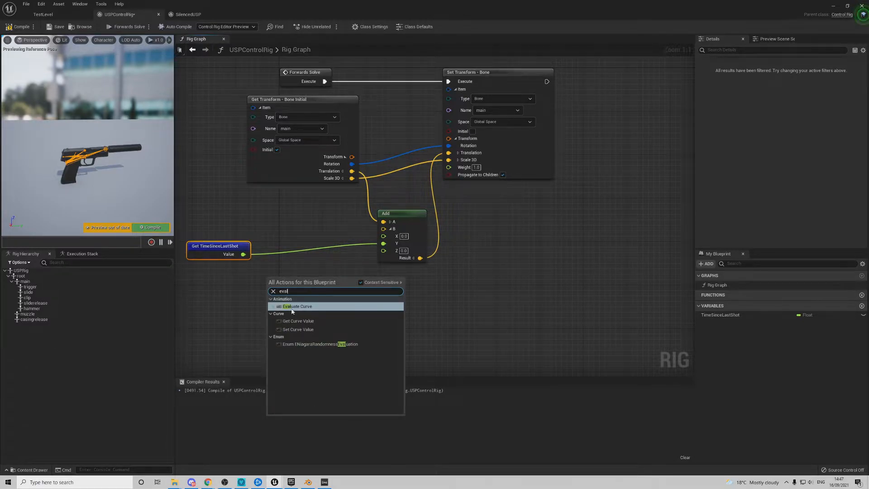
left_click(287, 307)
Step: Arrange the new nodes and route TimeSinceLastShot into Evaluate Curve's Value input and its Result into the Add node's Y input
right_click_drag(311, 264, 357, 169)
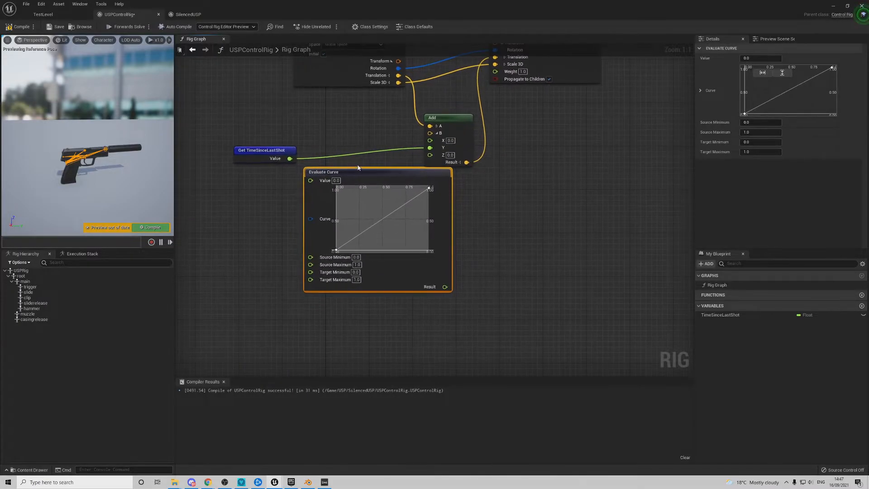
left_click_drag(320, 183, 326, 179)
left_click_drag(347, 171, 294, 198)
left_click_drag(260, 153, 216, 152)
right_click_drag(273, 176, 302, 163)
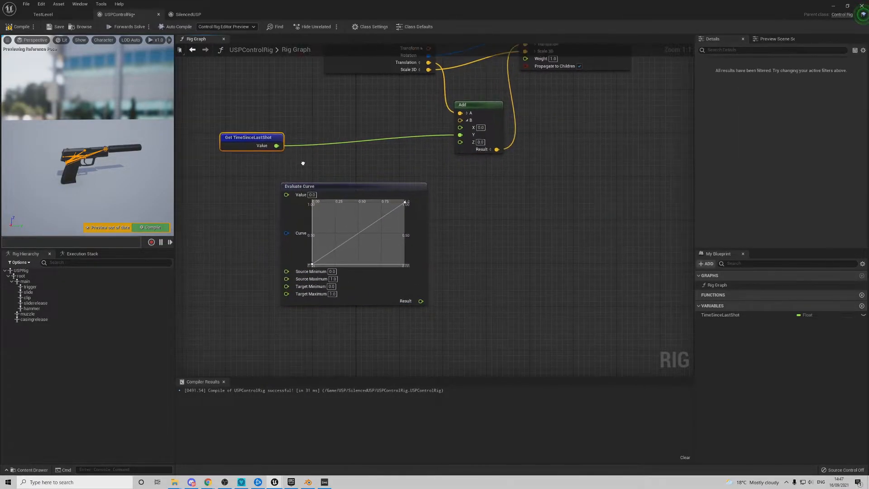
left_click_drag(277, 145, 286, 195)
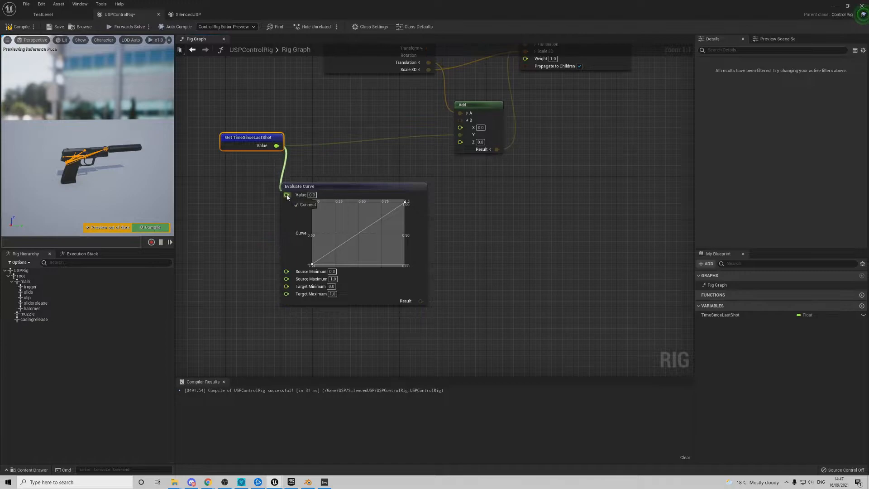
left_click_drag(420, 301, 463, 137)
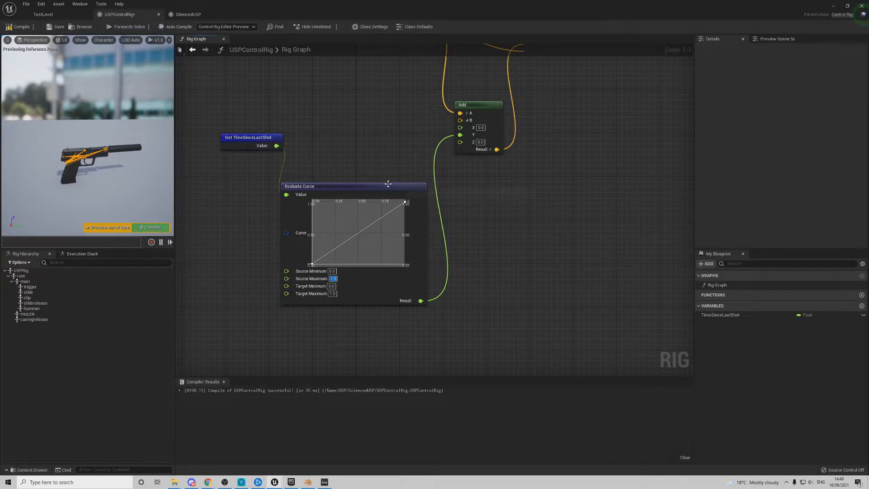
Step: Set the Evaluate Curve node's Target Maximum to -8.0 and compile the rig
left_click(331, 286)
left_click(323, 293)
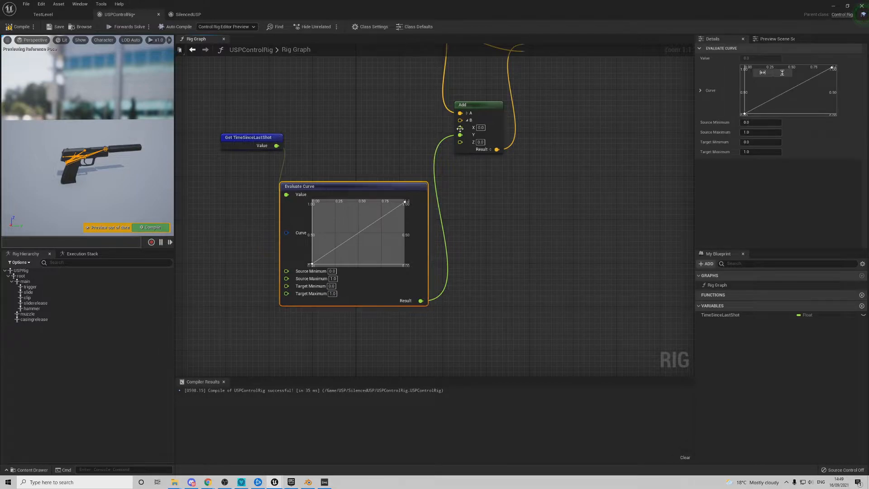
left_click(332, 293)
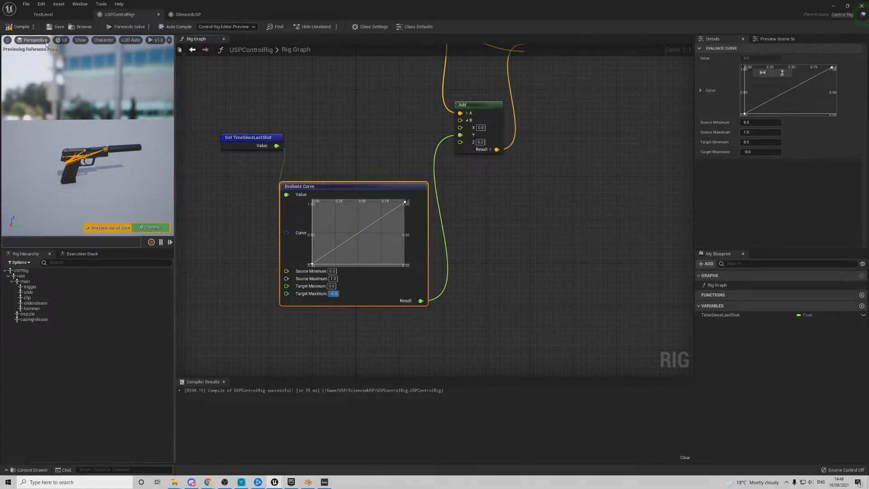
left_click(18, 27)
Step: Vary the TimeSinceLastShot default value to preview how the gun follows the evaluated curve
left_click(238, 141)
left_click(723, 317)
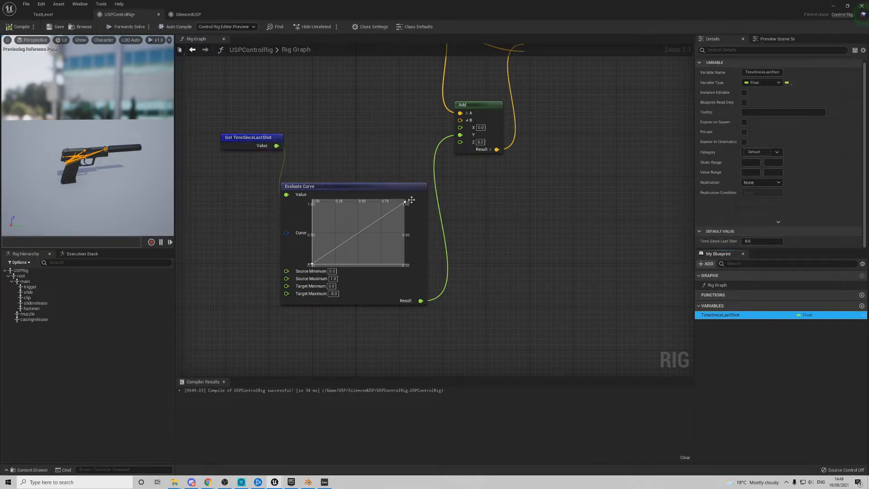
left_click_drag(763, 241, 790, 241)
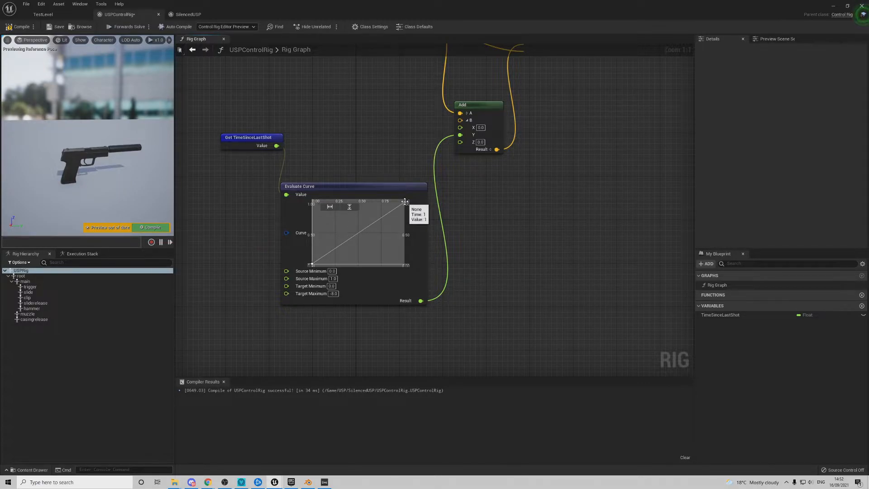
Step: Lower the curve's end key to 0, add a key raised to about 1 near the start, and test the variable's default value
left_click_drag(405, 202, 405, 265)
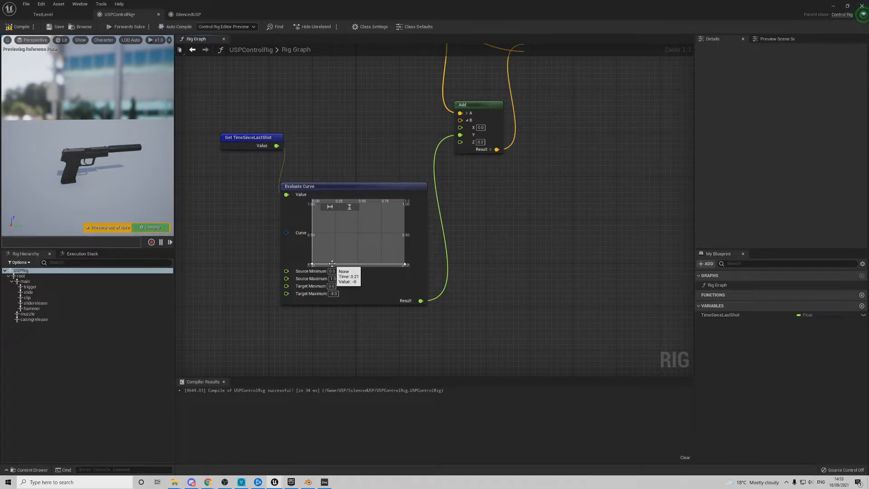
right_click(332, 263)
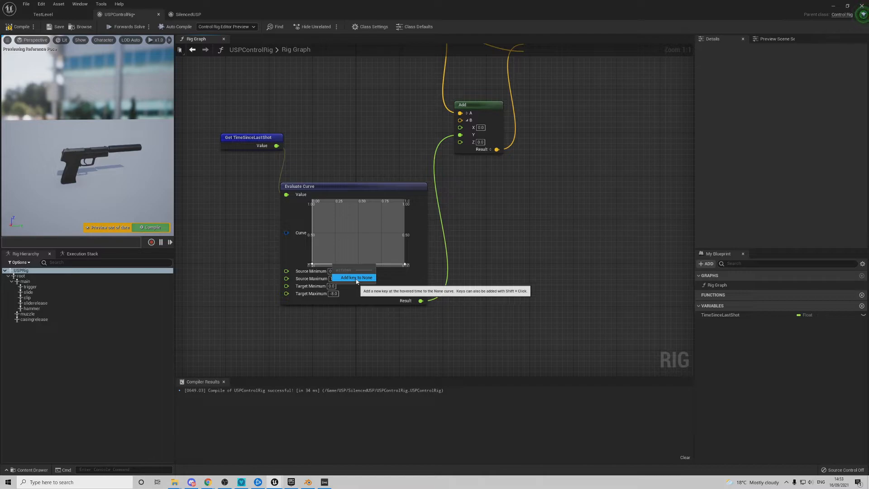
left_click(356, 281)
left_click_drag(331, 263, 320, 204)
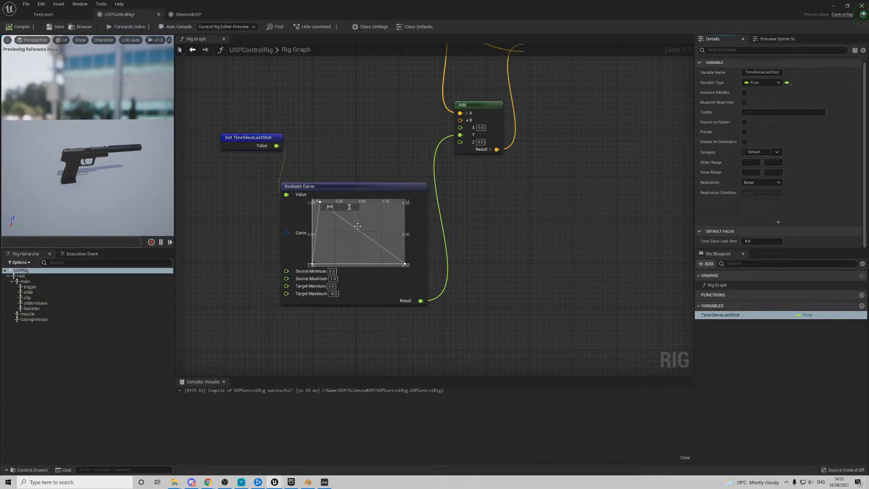
mouse_move(755, 241)
left_mouse_down()
mouse_move(779, 241)
mouse_move(756, 241)
left_mouse_up()
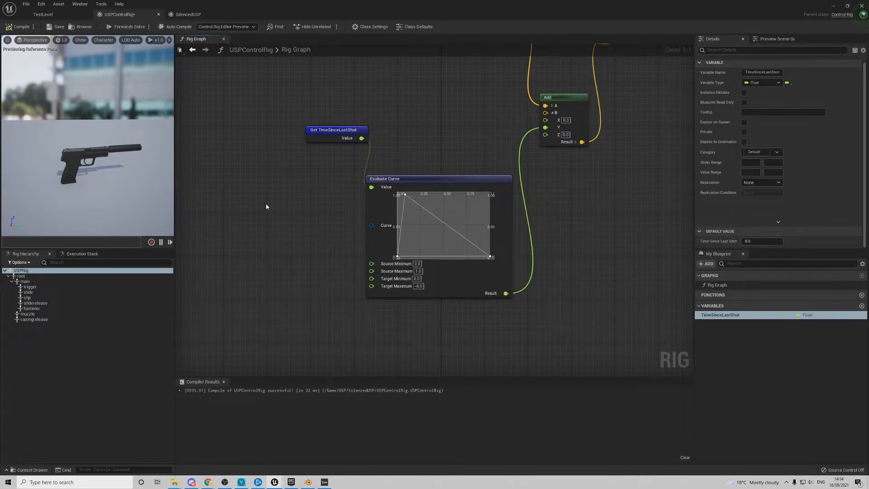
Step: Add an Accumulated Time node, feed its Time output into Evaluate Curve's Value input, and compile the rig
right_click(261, 219)
type("time")
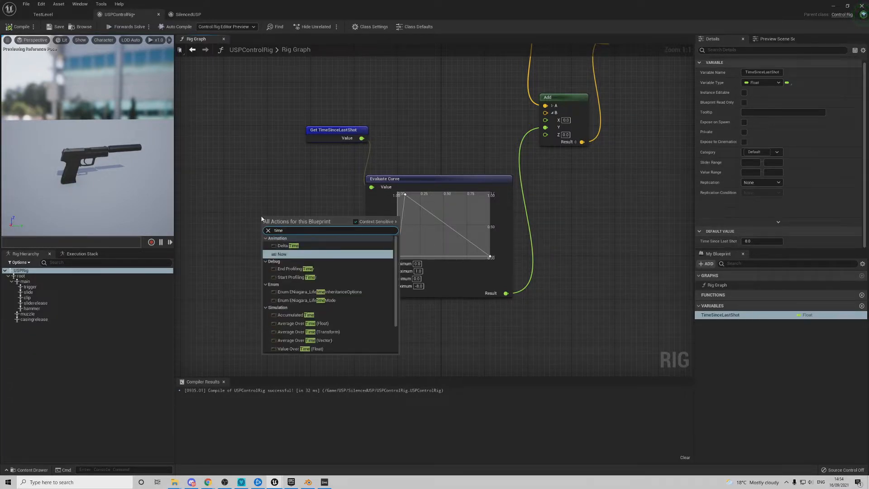
scroll(338, 307, "down", 1)
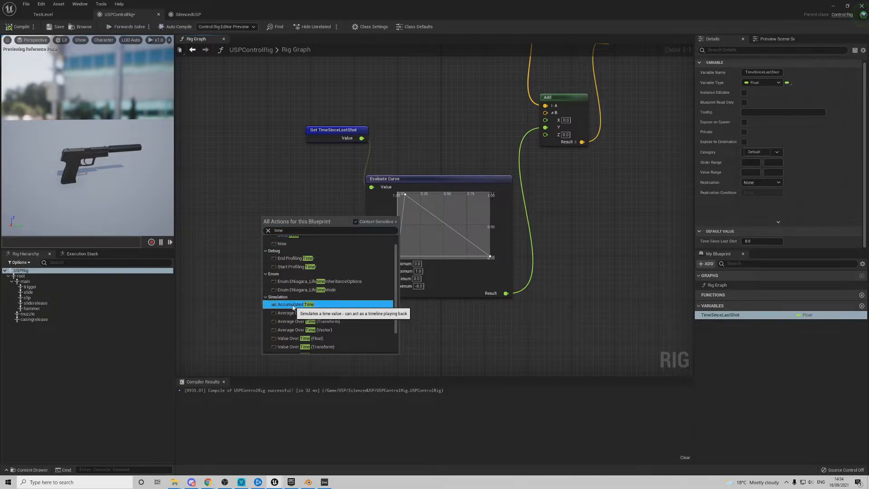
left_click(292, 304)
left_click_drag(269, 223, 372, 187)
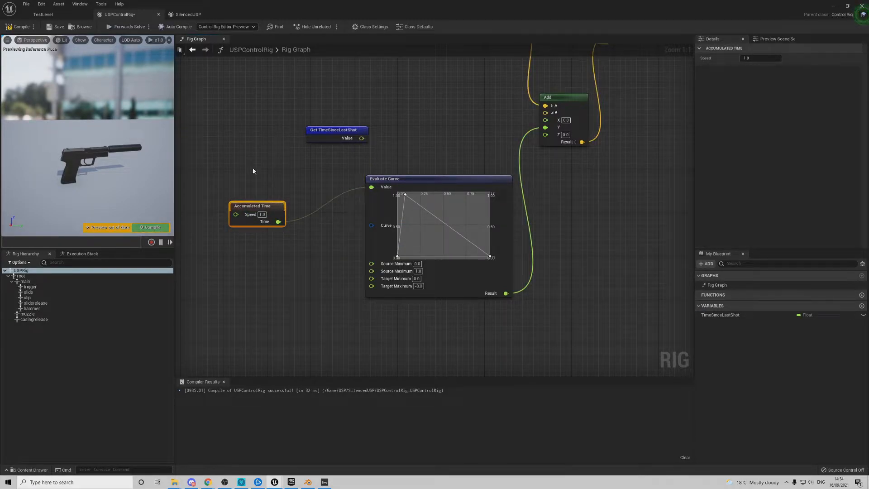
left_click(18, 28)
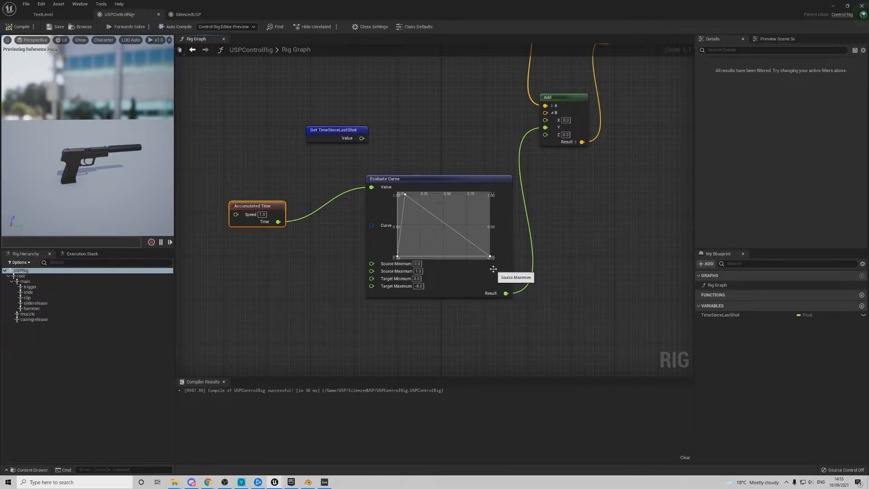
Step: Insert a Modulo (Float) node with B at 1.0 between Accumulated Time and Evaluate Curve's Value, and compile the rig
left_click_drag(253, 207, 290, 178)
type("%")
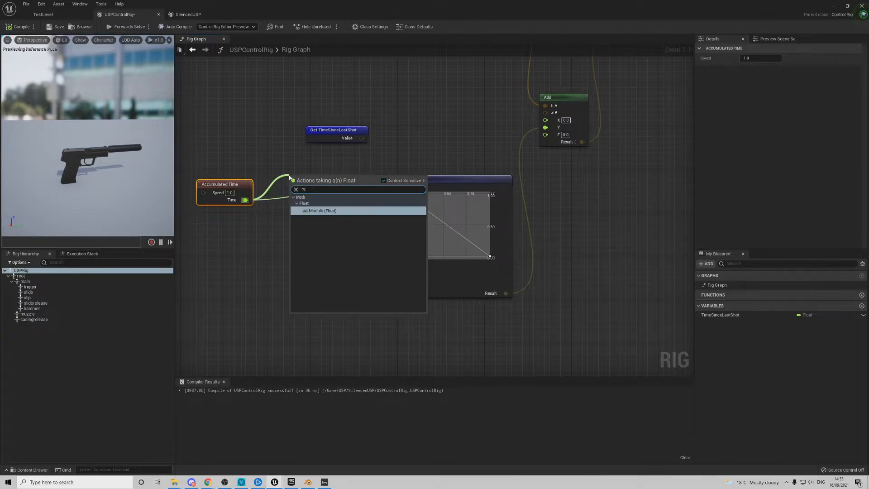
left_click(316, 210)
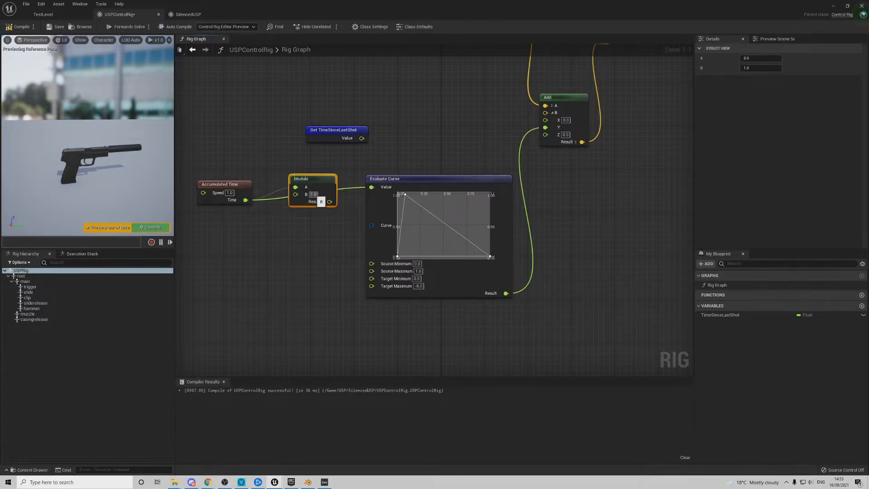
left_click_drag(329, 202, 372, 187)
left_click(19, 27)
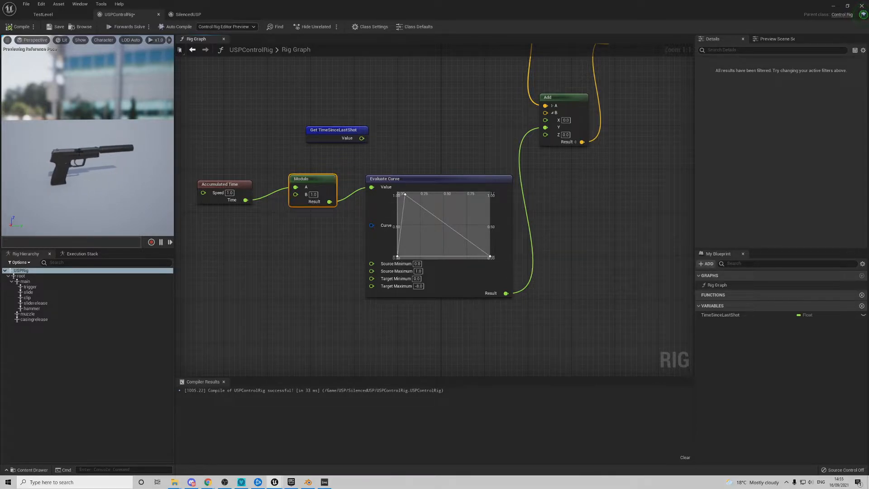
Step: Move the curve's peak key close to the start, at a time of about 0.02, and recompile the rig
right_click_drag(409, 209, 451, 221)
scroll(442, 224, "up", 3)
scroll(437, 237, "up", 6)
scroll(451, 221, "up", 1)
left_click_drag(442, 222, 424, 220)
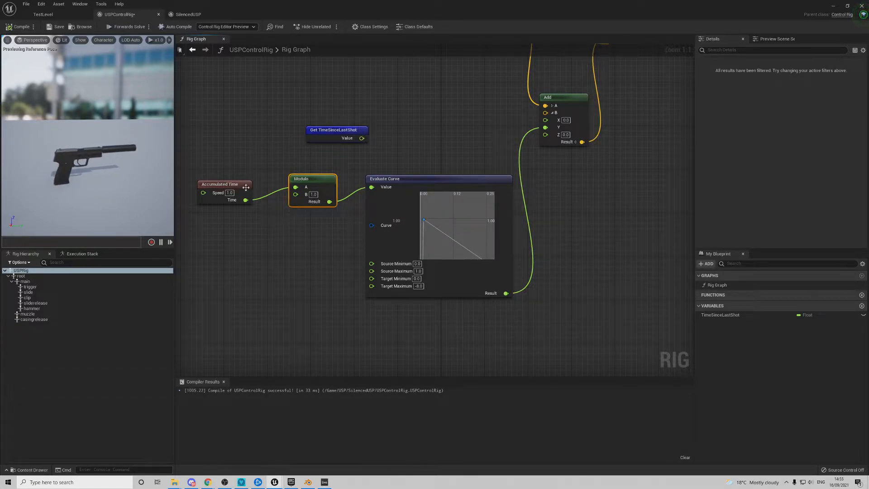
right_click_drag(451, 220, 459, 217)
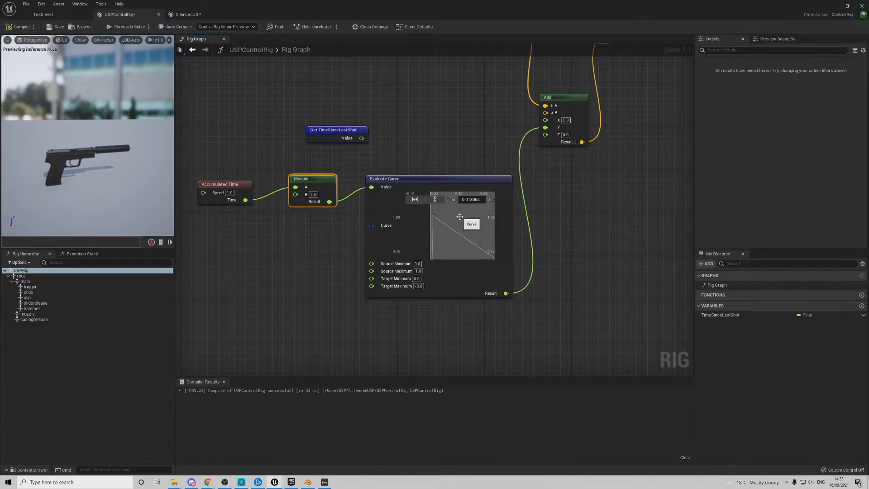
left_click(22, 27)
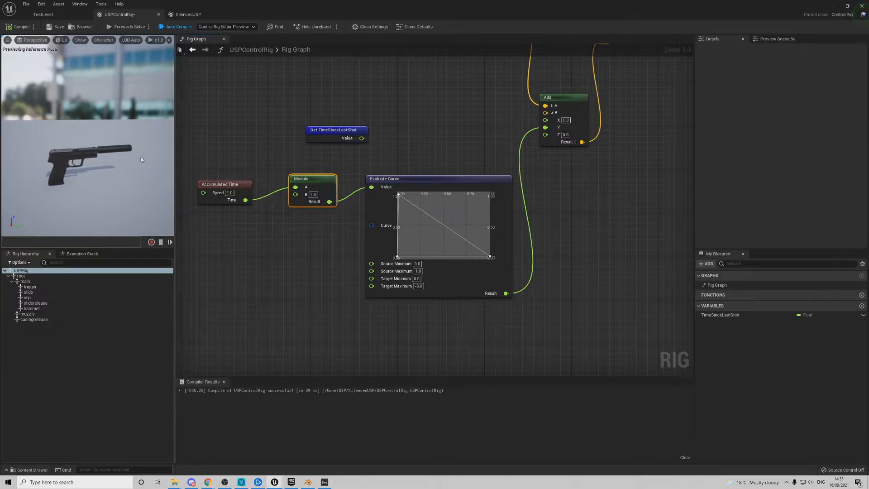
left_click_drag(398, 194, 401, 195)
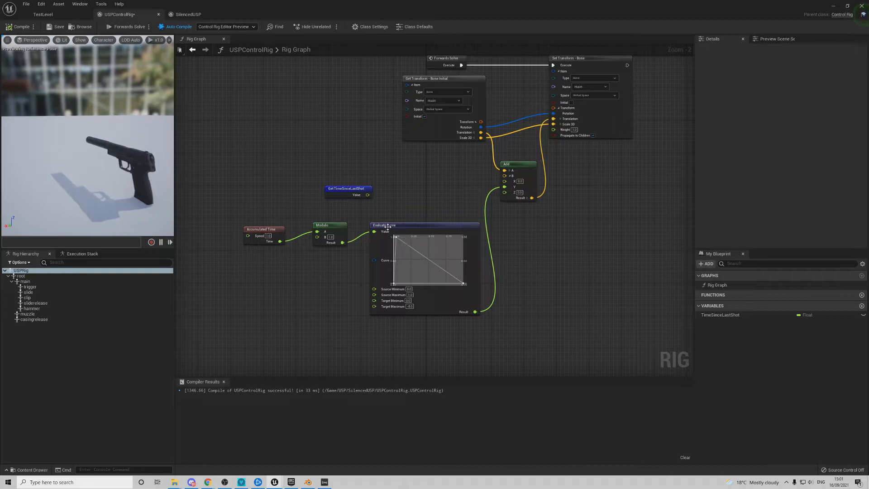
Step: Add a key to the curve's falling section, place it low at about time 0.23, and set its interpolation to Auto
right_click(422, 260)
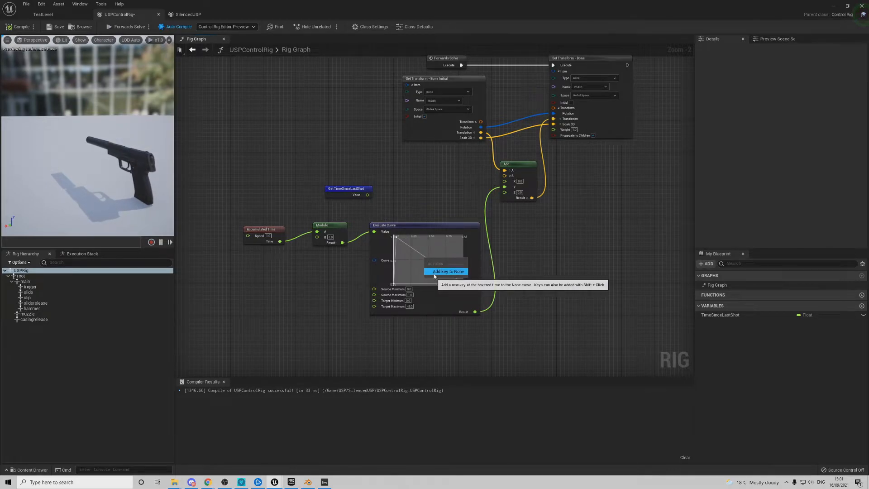
left_click(433, 274)
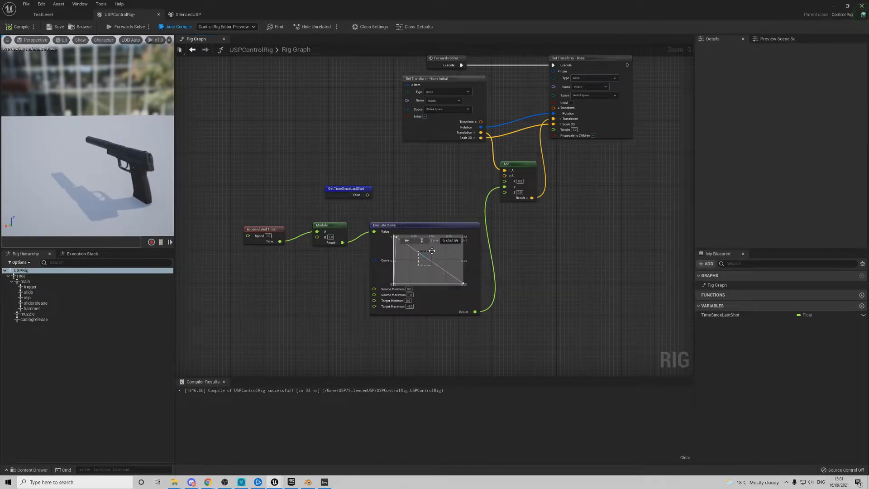
left_click_drag(426, 258, 409, 273)
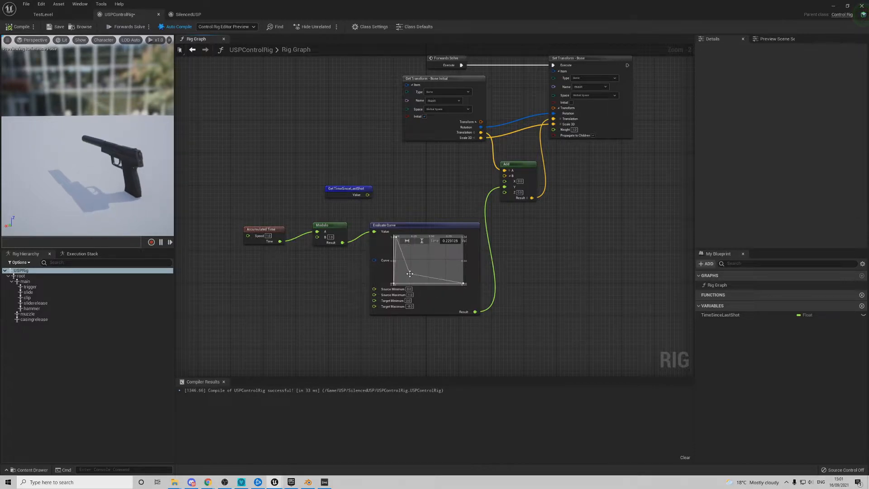
right_click(409, 274)
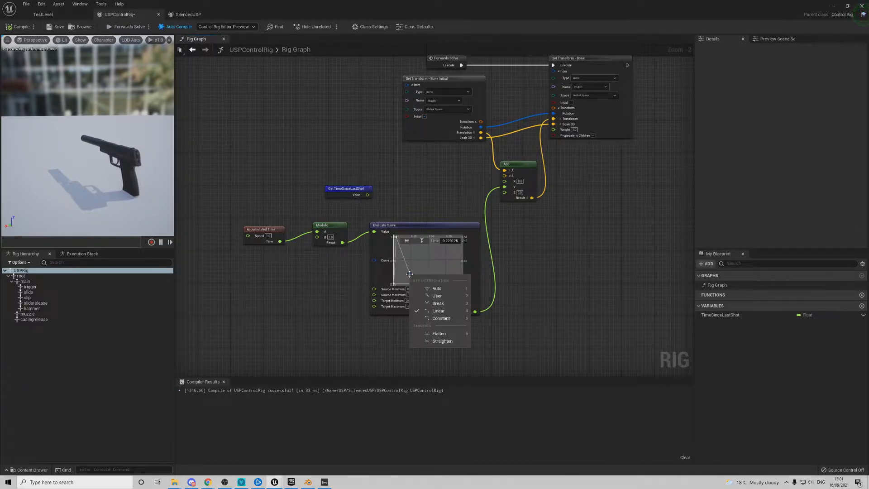
left_click(437, 288)
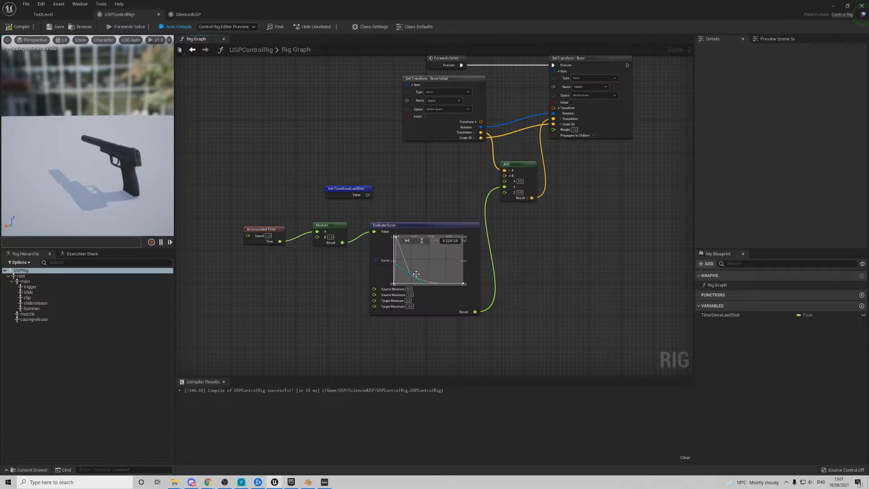
Step: Refine the middle key to about time 0.18 and adjust its tangent for a quick fall and gentle ease-out, checking the gun preview
mouse_move(409, 273)
left_mouse_down()
mouse_move(406, 263)
mouse_move(417, 273)
left_mouse_up()
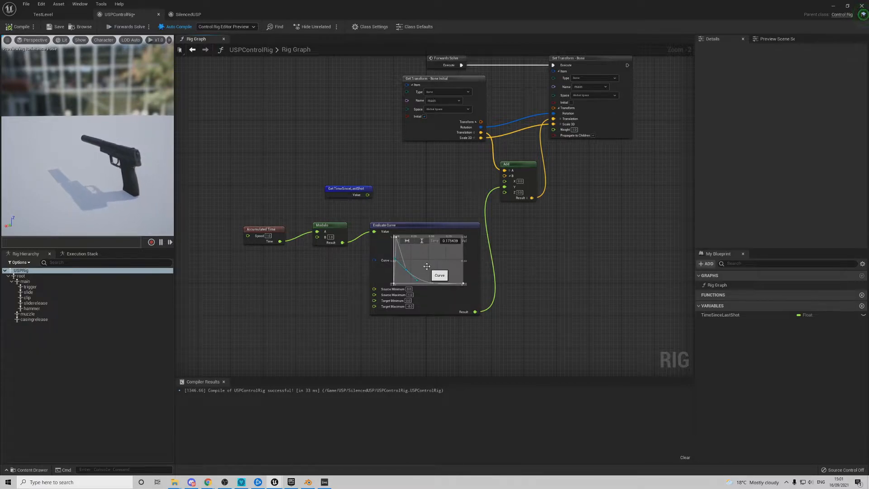
right_click_drag(150, 181, 118, 179)
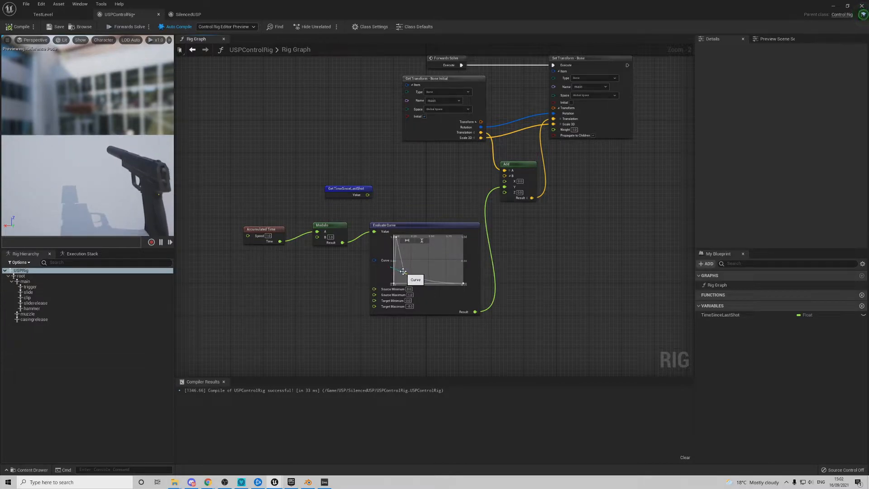
left_click_drag(408, 277, 413, 282)
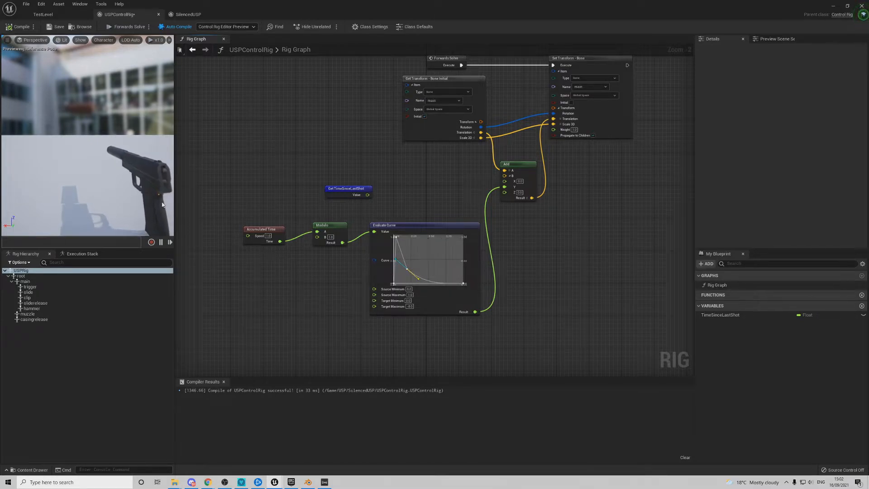
scroll(429, 280, "up", 3)
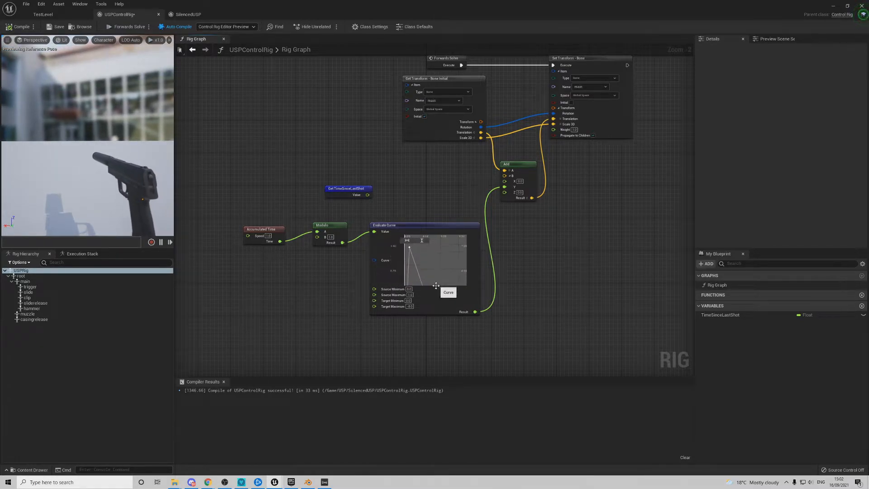
scroll(428, 260, "up", 4)
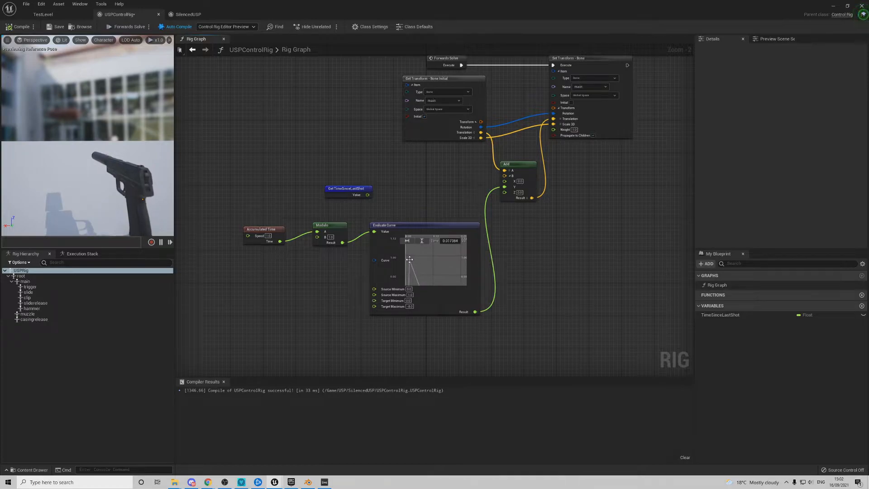
scroll(412, 258, "down", 7)
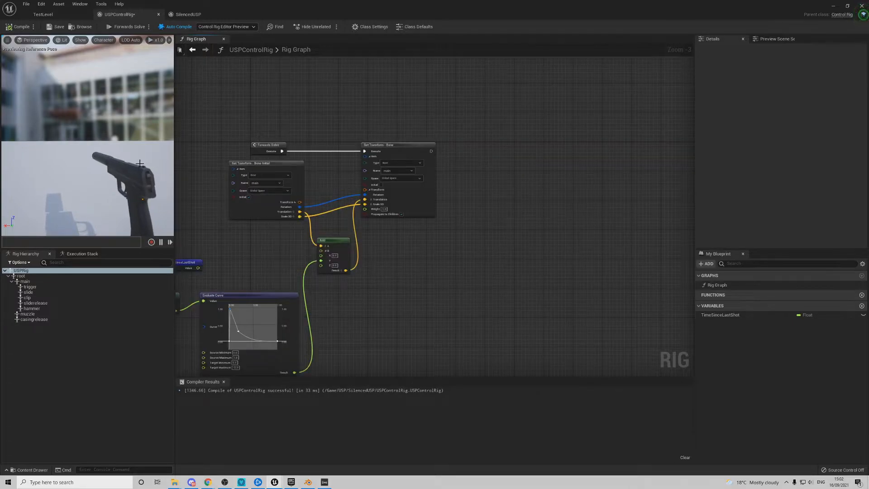
Step: Duplicate the Get Transform and Set Transform nodes beyond the originals and chain the new Set Transform after the existing one's execution output
left_click(256, 164)
left_click(401, 144)
left_click(267, 164, "shift")
right_click_drag(472, 186, 349, 166)
key("ctrl+v")
left_click_drag(272, 158, 468, 147)
left_click(469, 135)
Step: Set the bone name to slide on both the duplicated Set Transform and Get Transform nodes
scroll(473, 168, "up", 2)
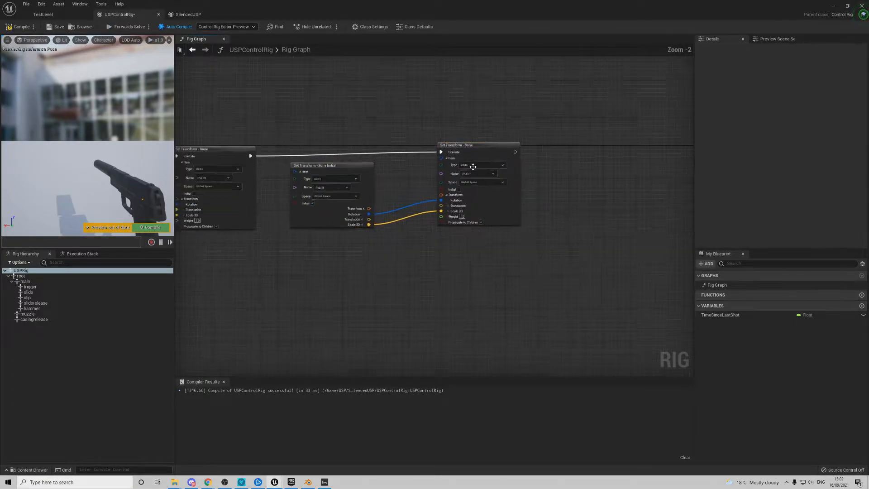
left_click(473, 175)
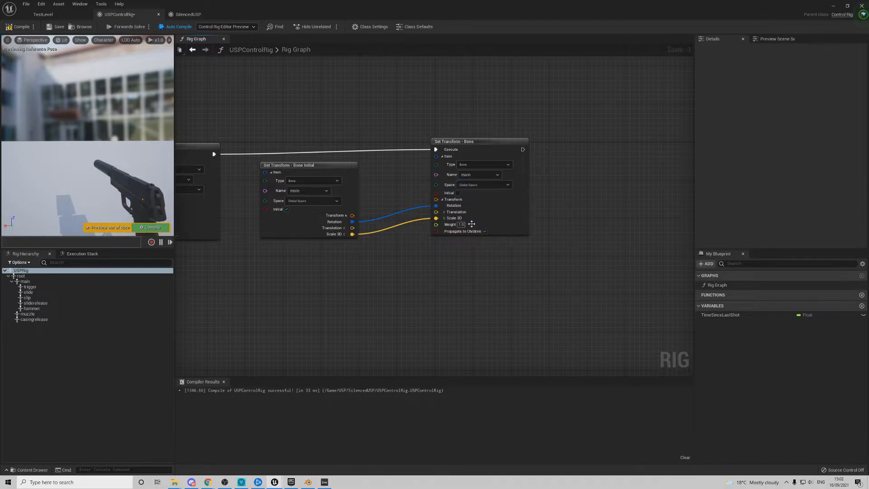
left_click(467, 225)
left_click(283, 166)
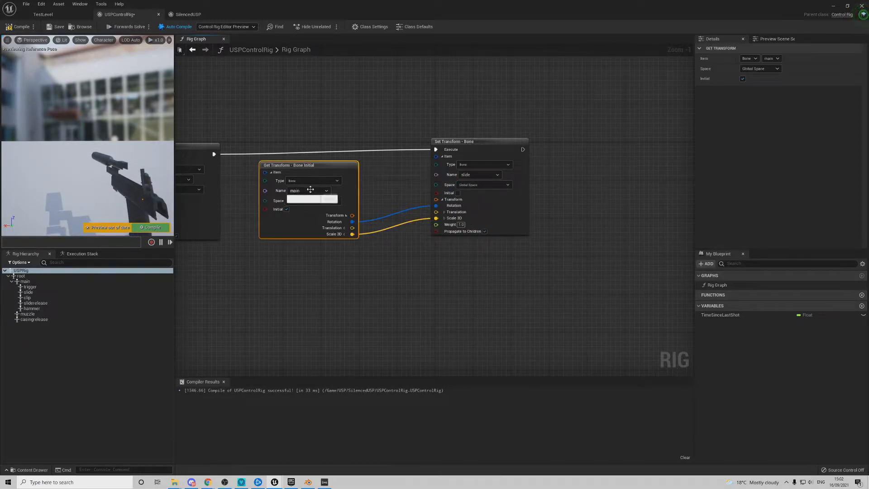
left_click(310, 190)
left_click(298, 243)
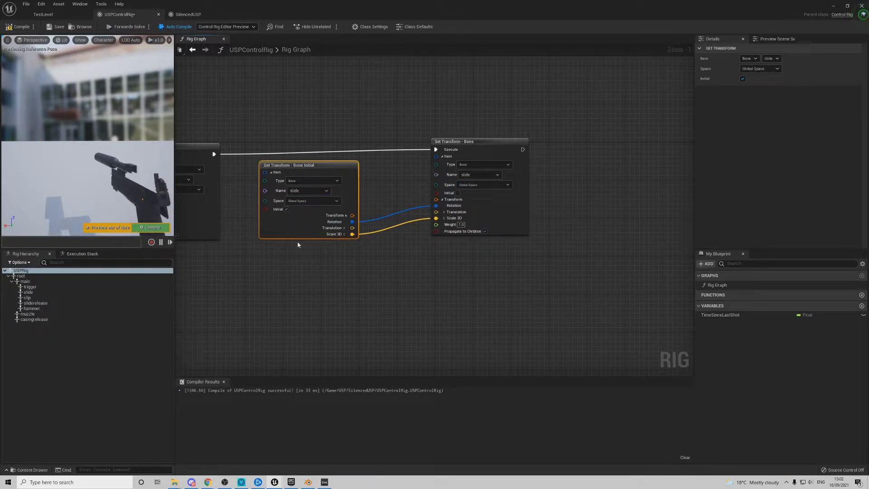
Step: Connect the slide's initial Translation to its Set Transform node and switch both slide nodes to Local Space
mouse_move(107, 146)
right_mouse_down()
mouse_move(107, 154)
mouse_move(107, 146)
right_mouse_up()
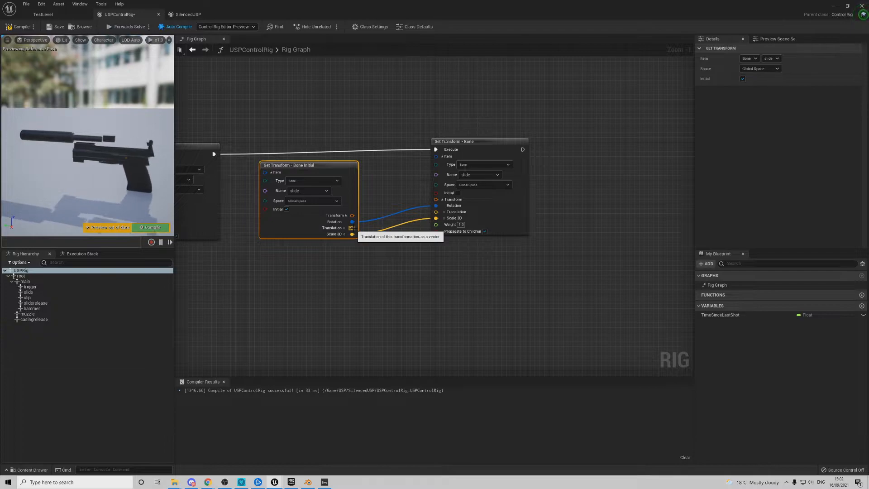
left_click_drag(351, 228, 436, 212)
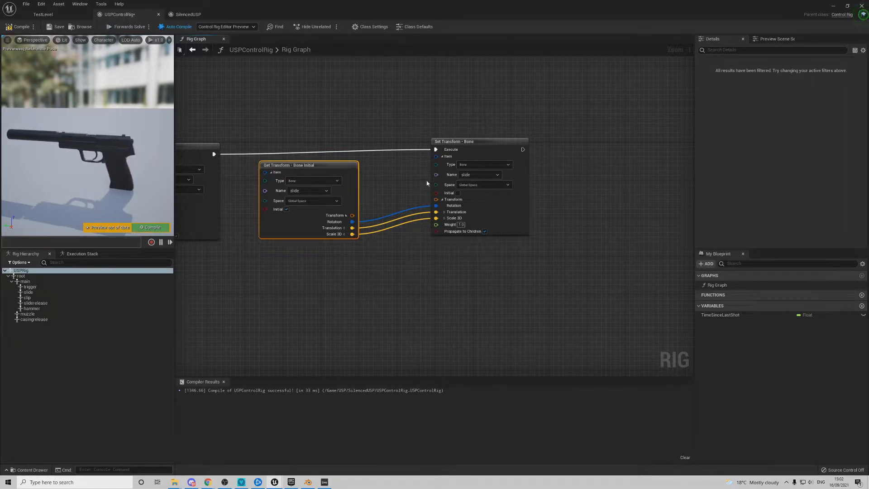
left_click_drag(284, 213, 284, 218)
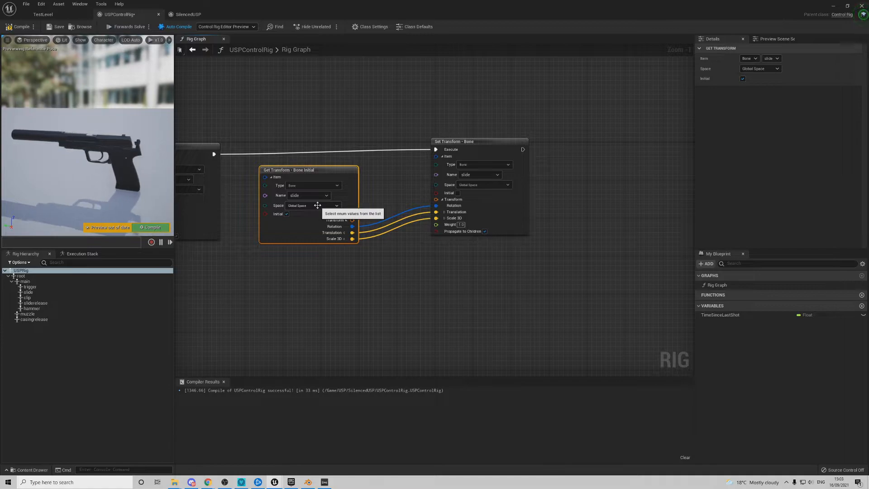
left_click(295, 212)
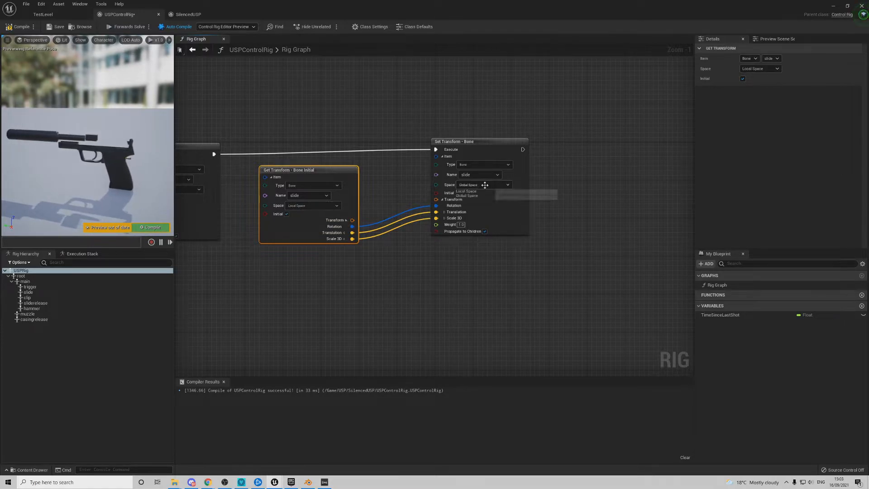
left_click(478, 192)
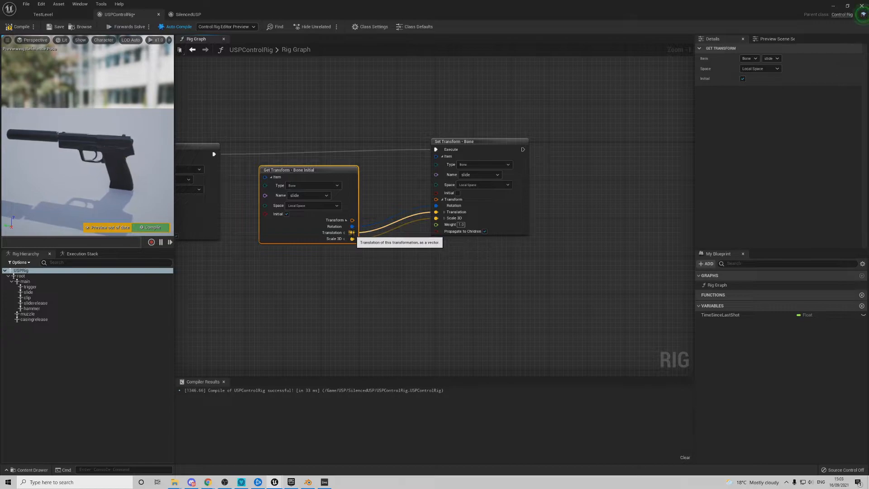
Step: Insert a vector Add node between the slide's Get Transform Translation and Set Transform Translation, placed below the two nodes
left_click_drag(351, 233, 436, 212)
type("+")
left_click(432, 329)
left_click_drag(402, 311, 388, 296)
left_click(390, 292)
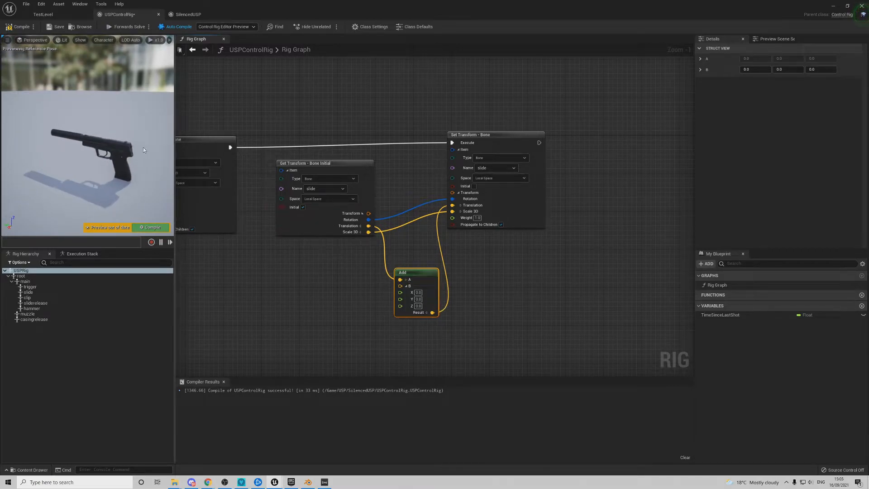
Step: Try an X offset of 0.5 in the slide's Add node and reset it to 0
left_click(418, 293)
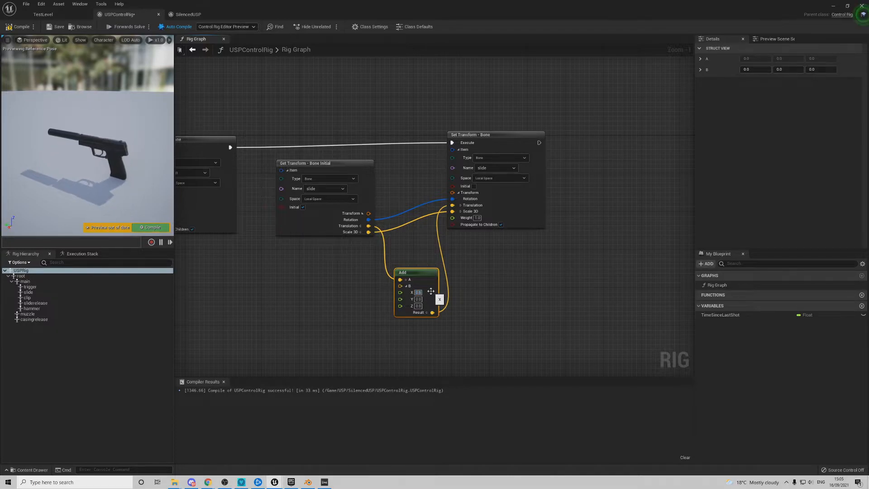
type("0.5")
key("Return")
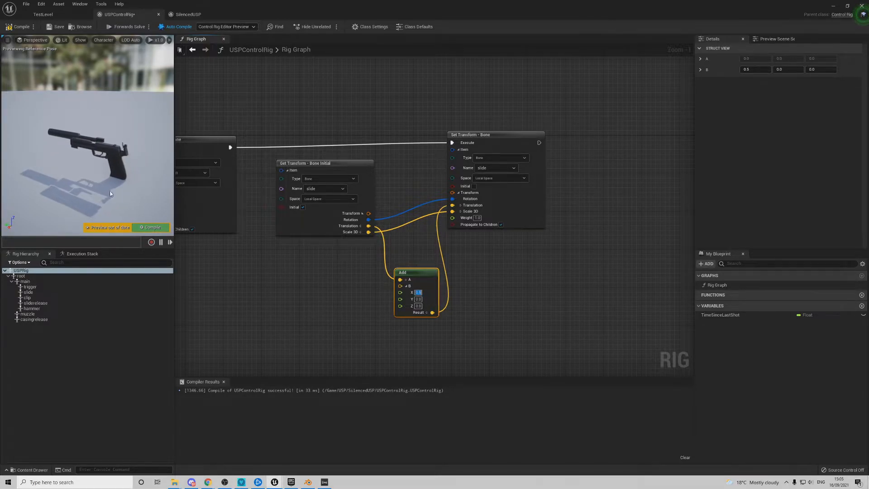
type("0")
Step: Set the Y offset in the slide's Add node to 0.5 to test the slide's movement along that axis
left_click(419, 299)
type("0.5")
key("Return")
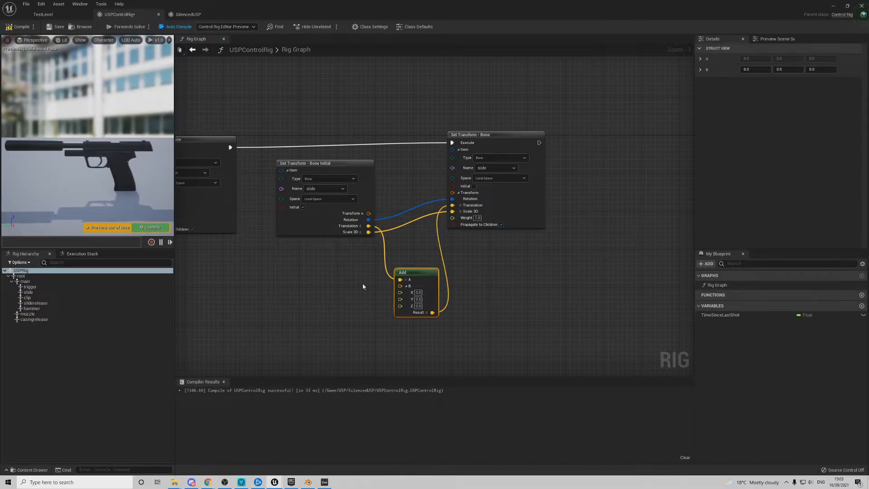
Step: Set the Y offset in the slide's Add node to 0.4
left_click(420, 300)
type("0.4")
key("Return")
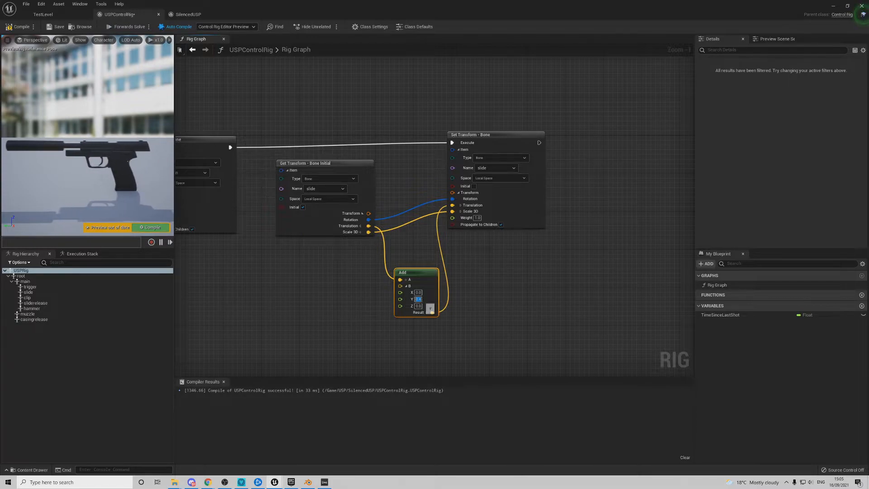
left_click(425, 301)
Step: Duplicate the main bone's Accumulated Time, Modulo and Evaluate Curve nodes and place the copies below the slide's Add node
scroll(471, 298, "down", 4)
right_click_drag(472, 299, 633, 194)
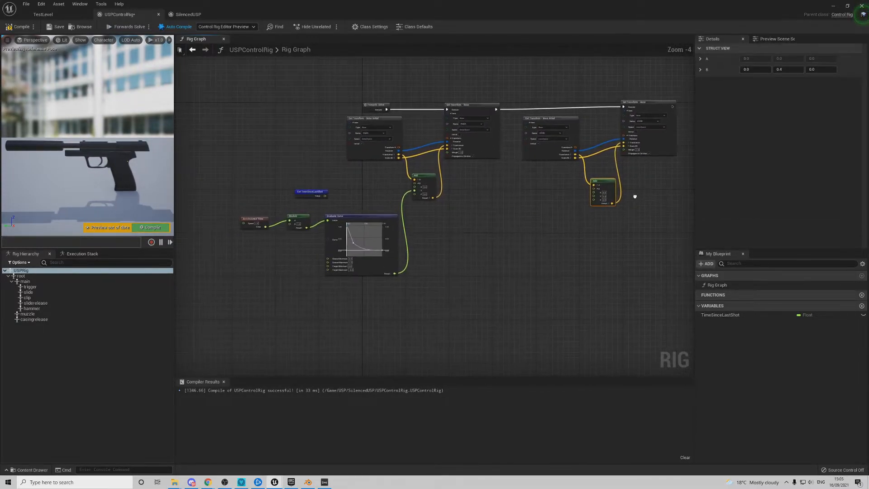
left_click_drag(282, 215, 299, 212)
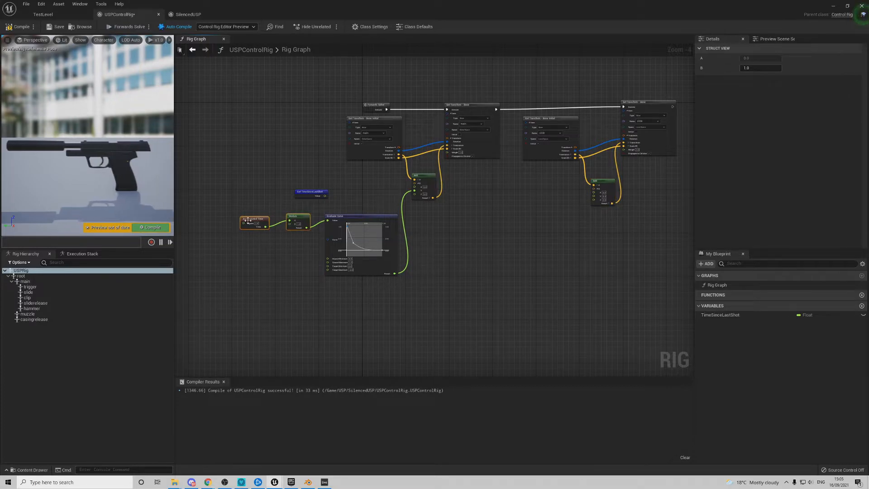
scroll(286, 217, "up", 4)
left_click(404, 218, "shift")
right_click_drag(581, 252, 306, 222)
scroll(573, 251, "down", 4)
left_click(412, 232)
key("ctrl+v")
left_click_drag(526, 247, 477, 242)
scroll(477, 243, "up", 2)
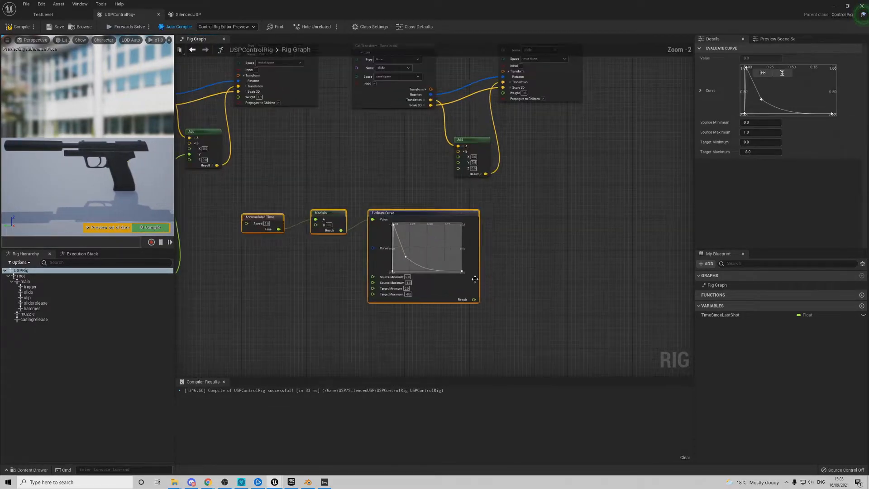
Step: Connect the copied Evaluate Curve result to Y of the slide's Add node and set its Target Maximum to 0.4
left_click_drag(473, 299, 460, 167)
scroll(409, 294, "up", 2)
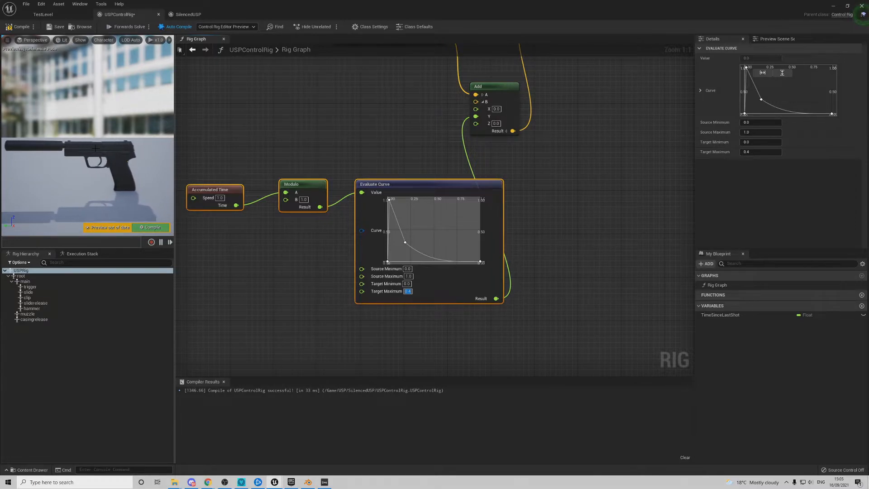
right_click_drag(293, 247, 334, 241)
scroll(334, 240, "down", 3)
right_click_drag(228, 235, 390, 238)
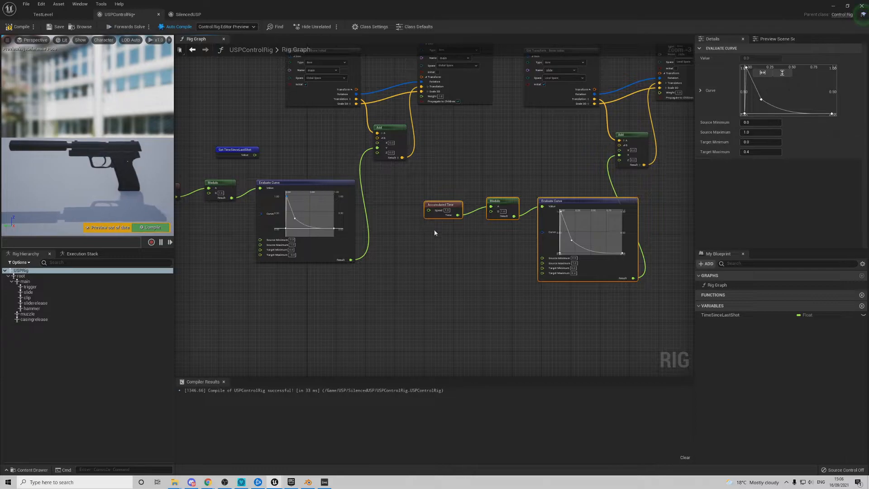
Step: Delete the middle key of the slide's curve and move its end key close to the start
right_click_drag(593, 226, 425, 215)
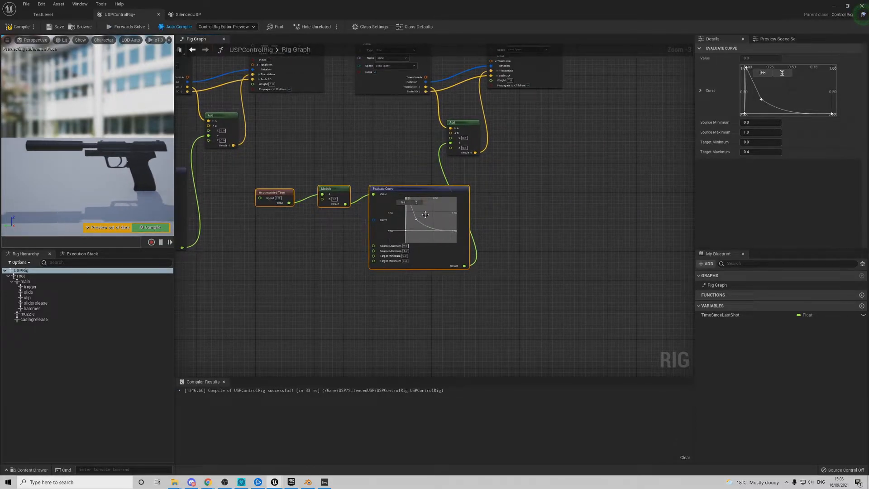
left_click(416, 219)
key("Delete")
scroll(419, 222, "down", 4)
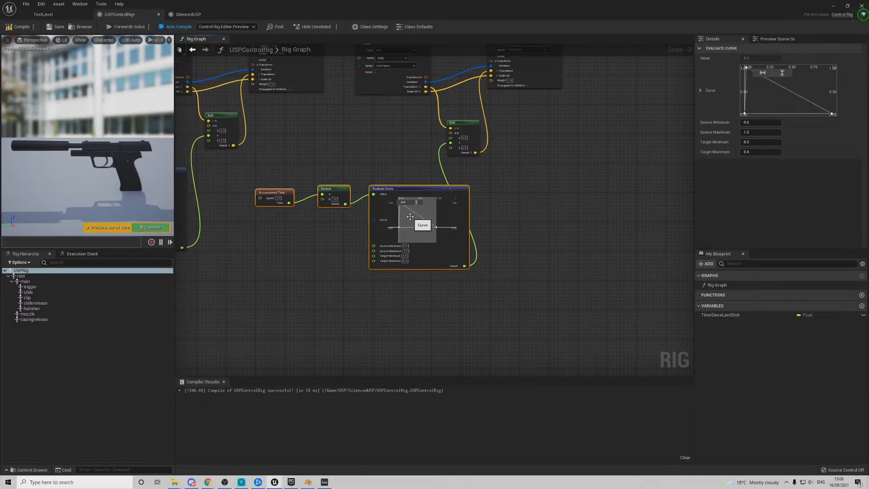
scroll(413, 229, "up", 5)
left_click(447, 237)
left_click_drag(404, 234, 391, 236)
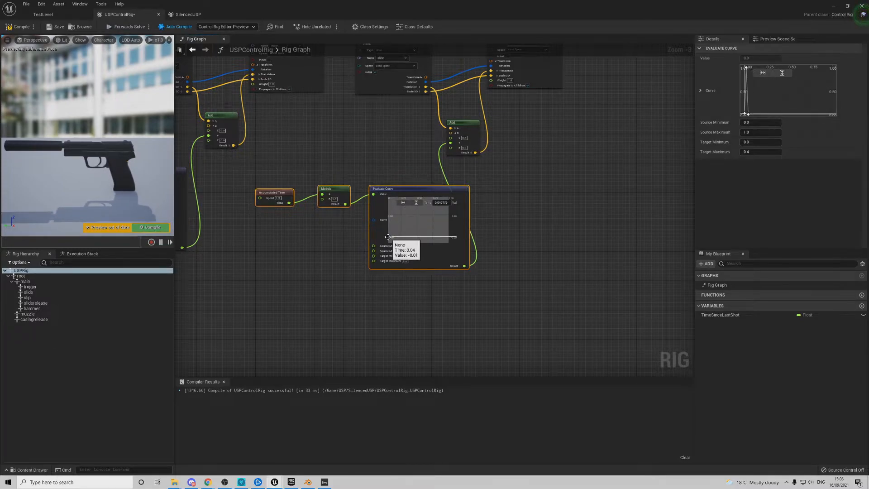
Step: Move the end key of the slide's curve out to a time of about 0.18
right_click_drag(419, 226, 471, 229)
scroll(419, 228, "down", 1)
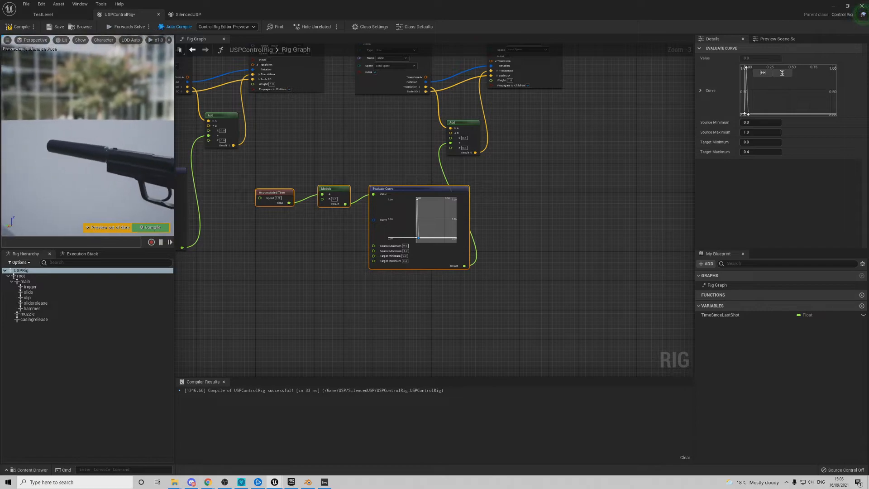
right_click_drag(422, 229, 444, 179)
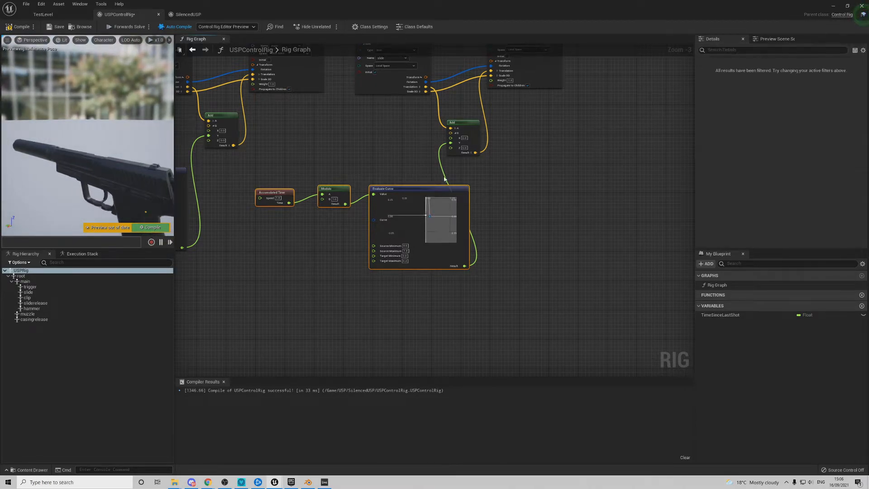
scroll(444, 215, "up", 8)
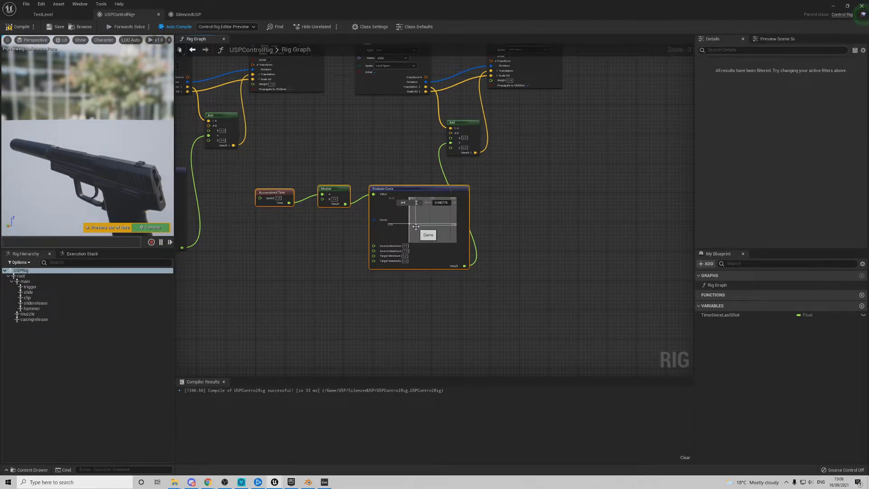
left_click_drag(416, 224, 430, 223)
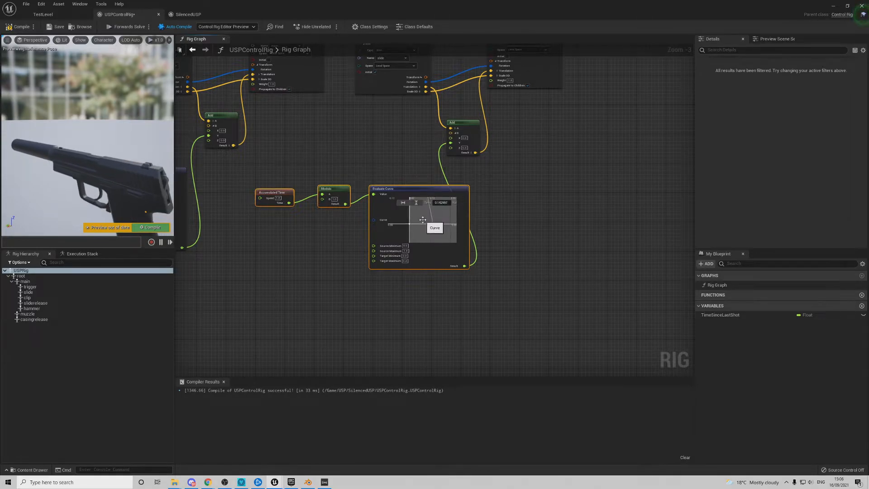
scroll(425, 223, "down", 4)
scroll(104, 127, "down", 3)
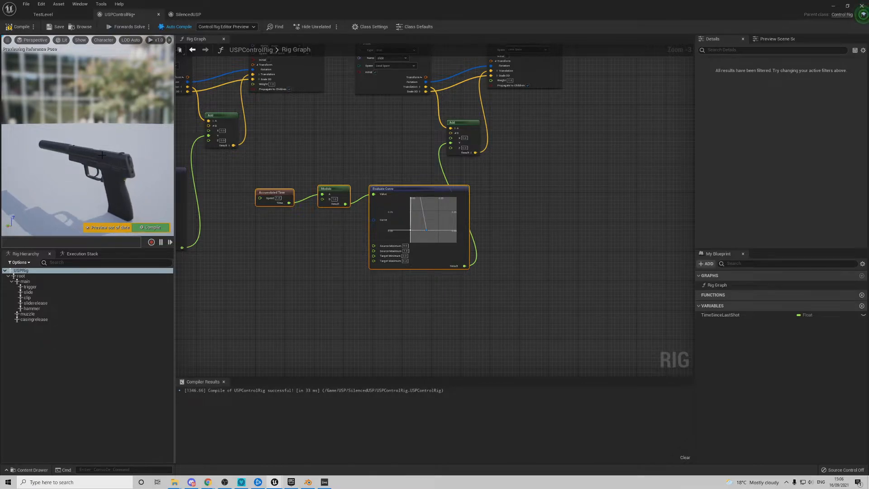
scroll(425, 236, "down", 6)
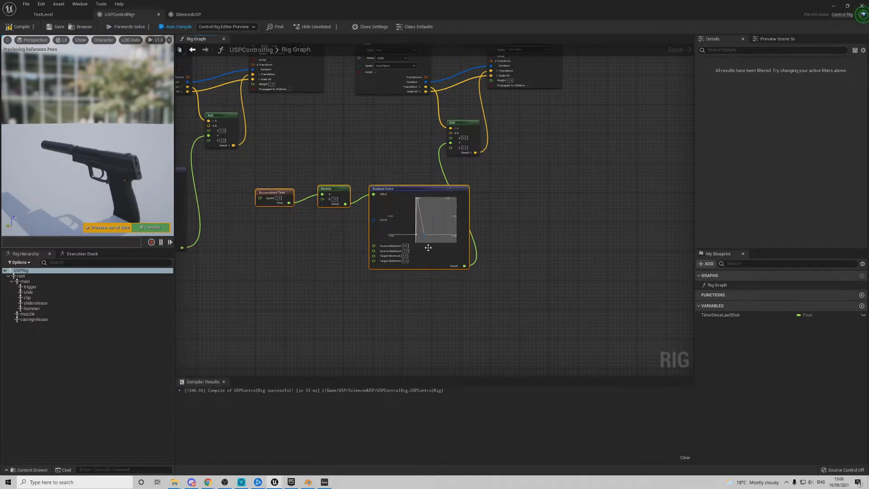
Step: Shift the peak key of the slide's curve slightly later to create a short ramp-up, and check the motion in the preview
mouse_move(430, 226)
right_mouse_down()
mouse_move(429, 242)
mouse_move(415, 229)
right_mouse_up()
scroll(416, 225, "up", 10)
scroll(409, 218, "up", 6)
left_click(409, 219)
left_click_drag(413, 216, 414, 215)
scroll(419, 214, "down", 7)
right_click_drag(118, 181, 133, 179)
left_click_drag(85, 148, 117, 154, "alt")
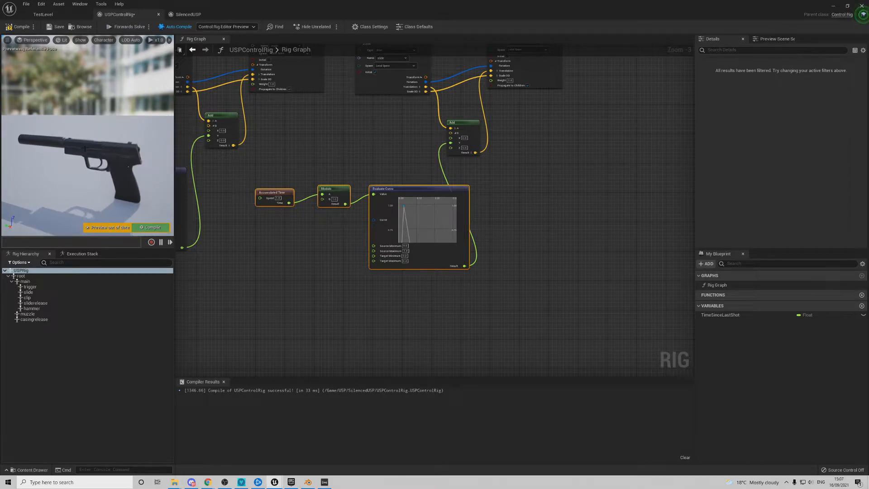
Step: Pull the peak key of the slide's curve back to a time of about 0.01
scroll(410, 207, "up", 6)
mouse_move(406, 225)
right_mouse_down()
mouse_move(424, 231)
mouse_move(417, 219)
right_mouse_up()
scroll(411, 225, "up", 5)
left_click_drag(417, 219, 403, 215)
scroll(416, 207, "down", 12)
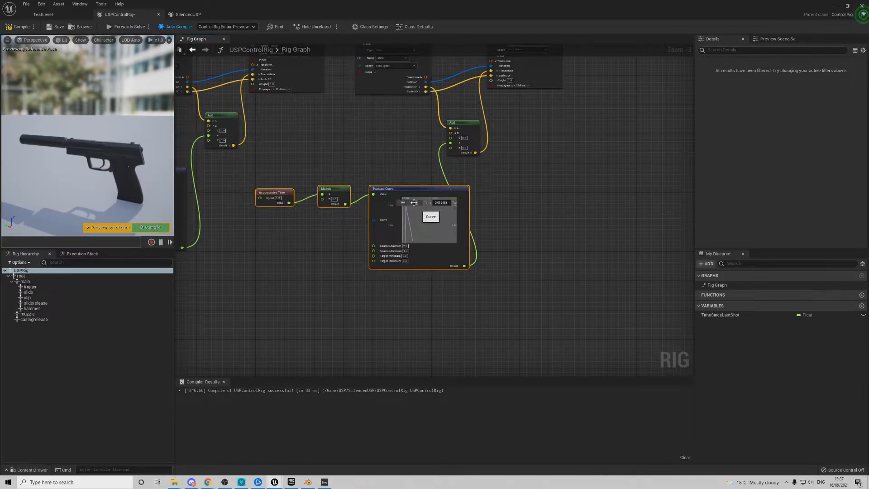
Step: Shorten the slide's return by moving the end key of its curve earlier along the zero line
right_click_drag(413, 211, 410, 194)
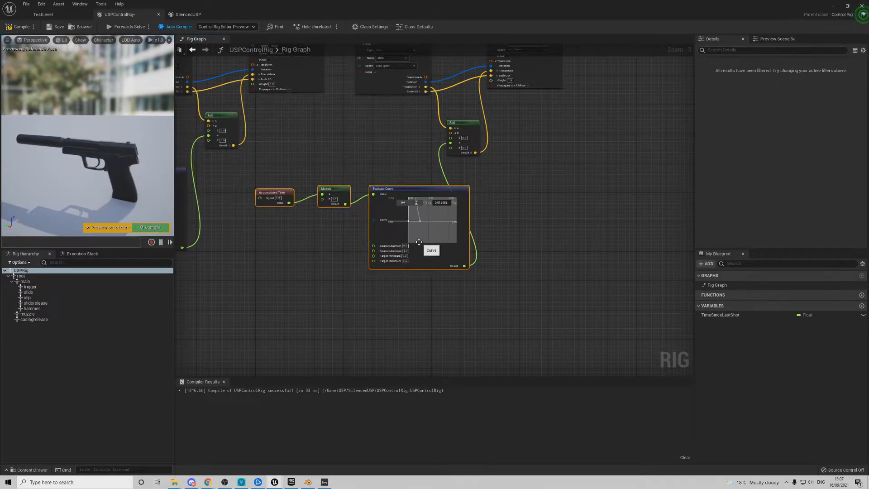
right_click_drag(418, 239, 420, 225)
scroll(419, 225, "up", 7)
left_click(418, 224)
left_click_drag(419, 228, 407, 222)
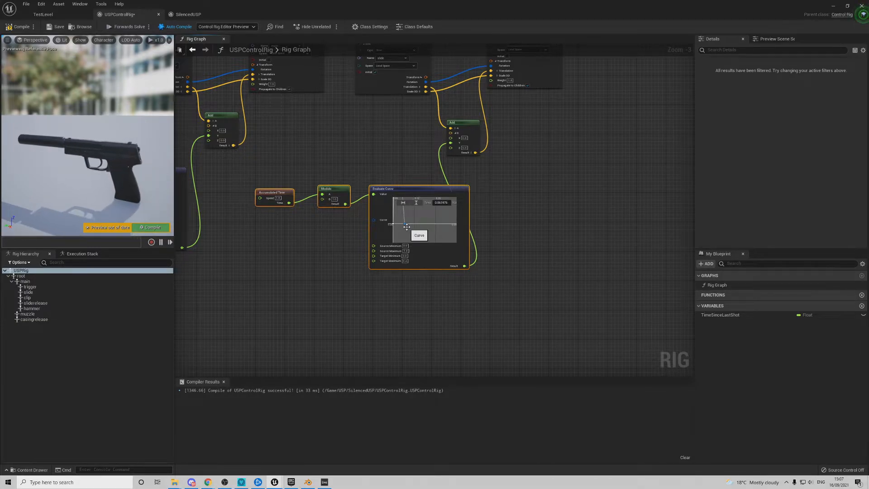
left_click_drag(413, 223, 413, 223)
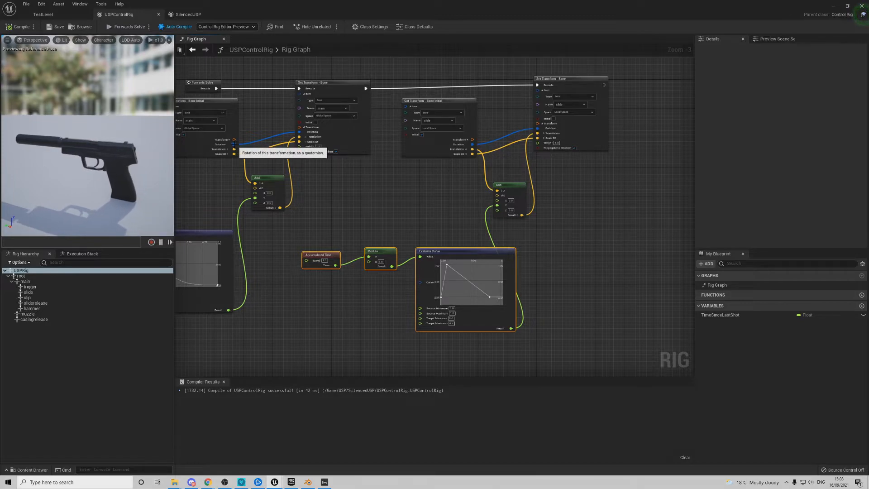
Step: Add a To Rotator node from the main bone's initial Rotation and a From Rotator node feeding its Set Transform Rotation
right_click_drag(261, 149, 340, 157)
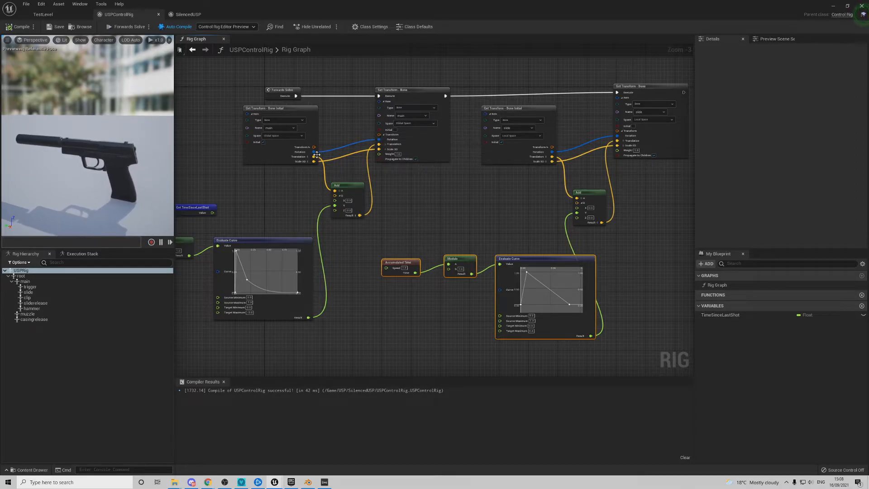
left_click_drag(314, 152, 416, 203)
type("to rotat")
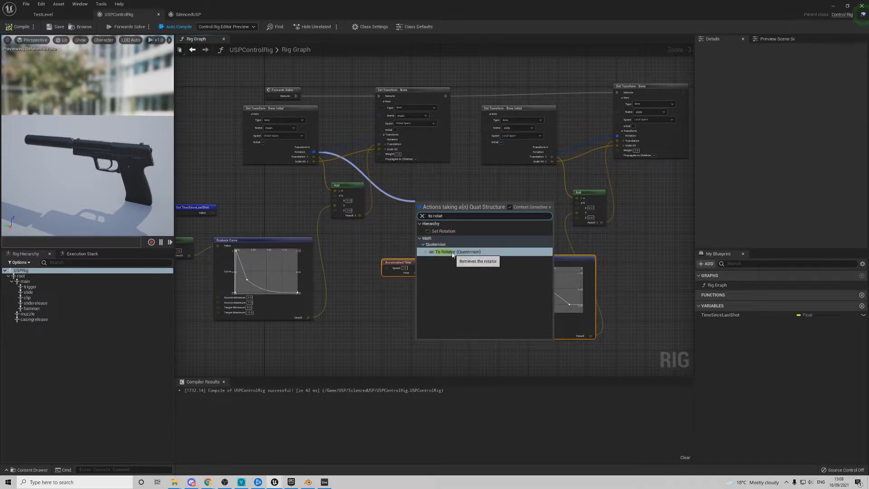
left_click(452, 251)
left_click_drag(379, 139, 410, 168)
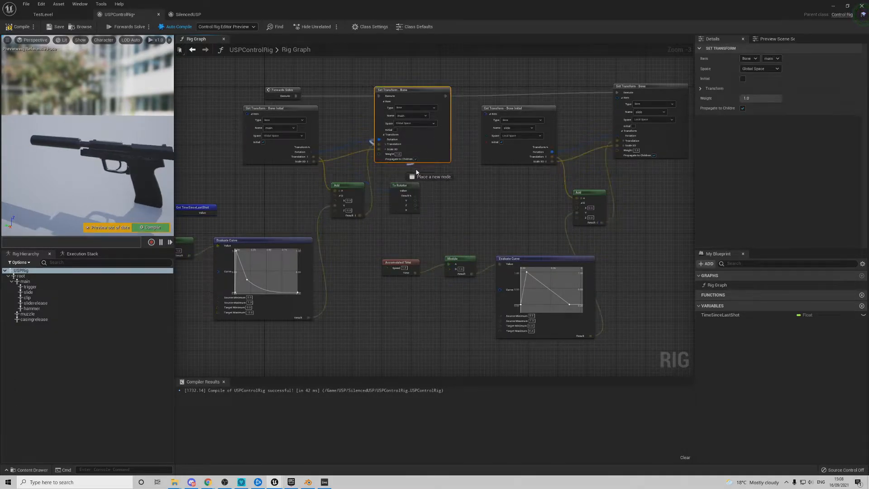
left_click_drag(463, 197, 463, 198)
type("from rota")
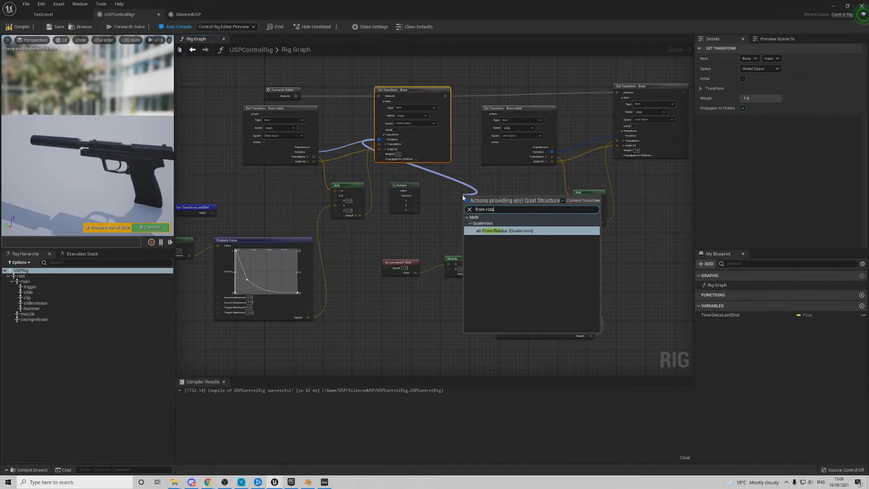
key("Return")
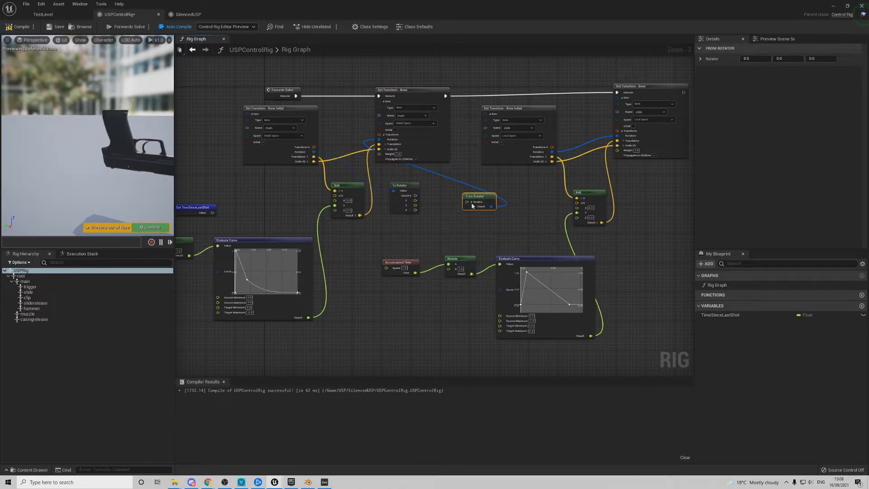
Step: Place From Rotator beside To Rotator and link their Y, Z and X components individually
left_click_drag(466, 192, 446, 206)
scroll(420, 207, "up", 3)
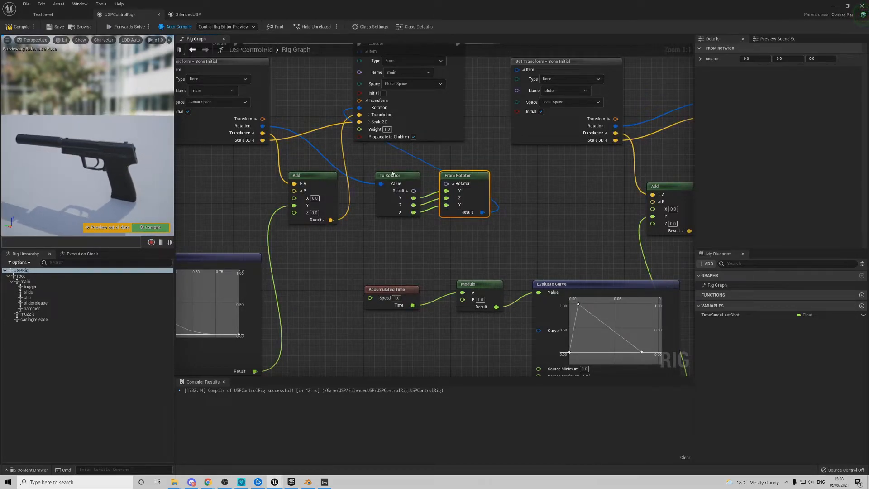
left_click_drag(392, 173, 381, 167)
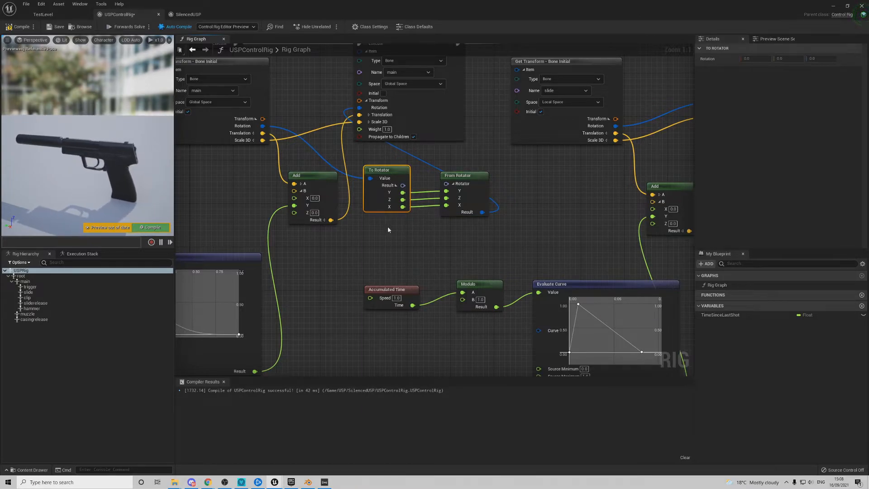
left_click_drag(388, 171, 376, 171)
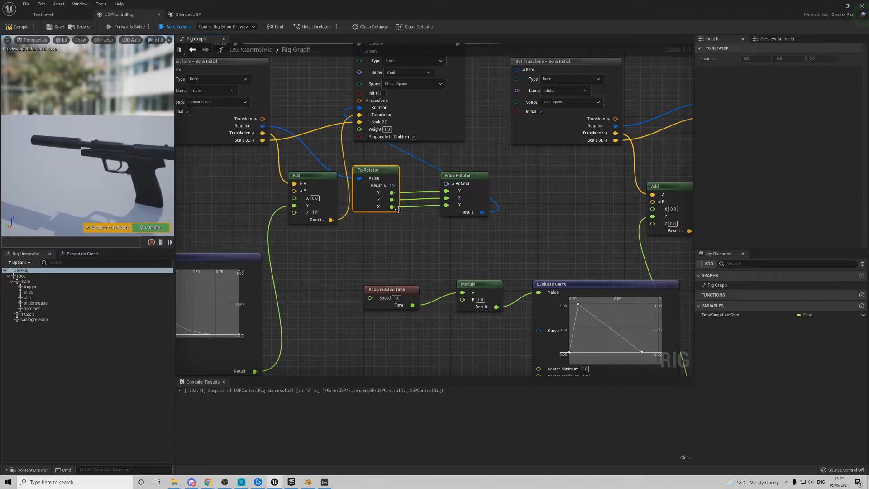
Step: Spread the Set Transform and slide node groups apart to make room for the main bone's rotation nodes
scroll(490, 148, "down", 8)
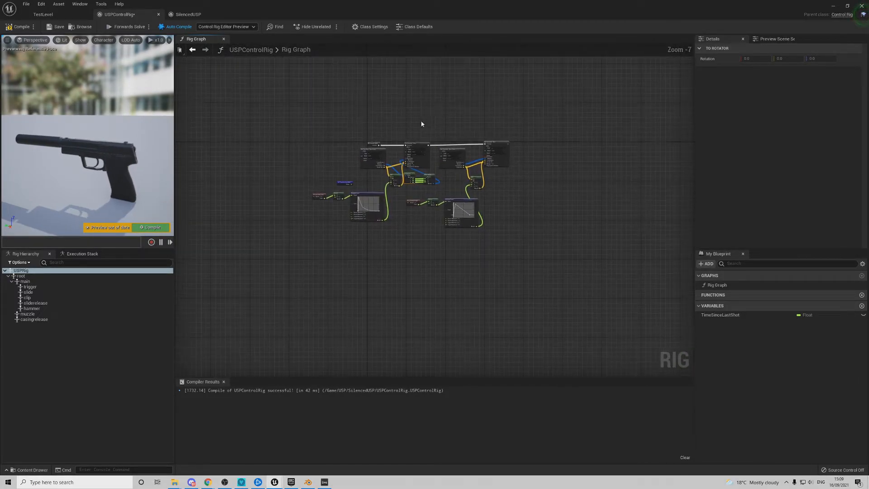
left_click_drag(507, 157, 517, 145)
scroll(488, 190, "up", 4)
left_click_drag(256, 318, 457, 224)
left_click_drag(400, 222, 495, 229)
left_click_drag(457, 159, 534, 159)
right_click_drag(433, 164, 524, 169)
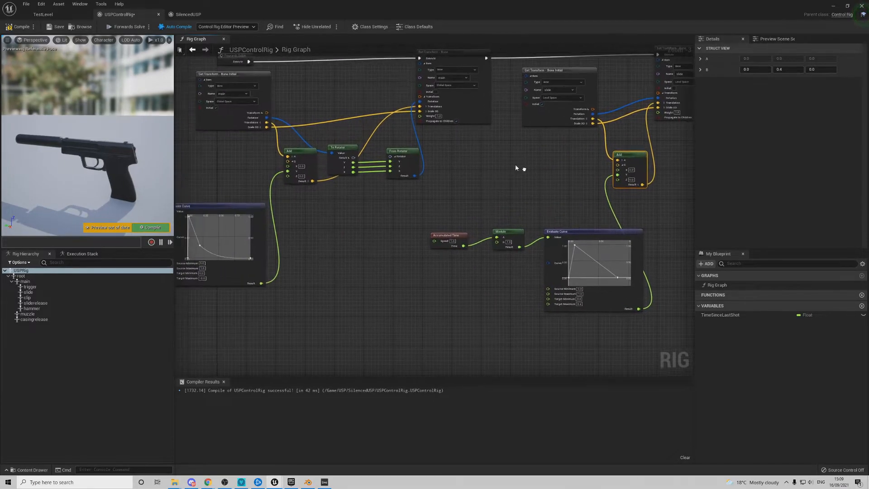
Step: Insert a float Add node between the X output of To Rotator and the X input of From Rotator
scroll(368, 166, "up", 3)
left_click(412, 179)
left_click_drag(347, 177, 357, 240)
type("+")
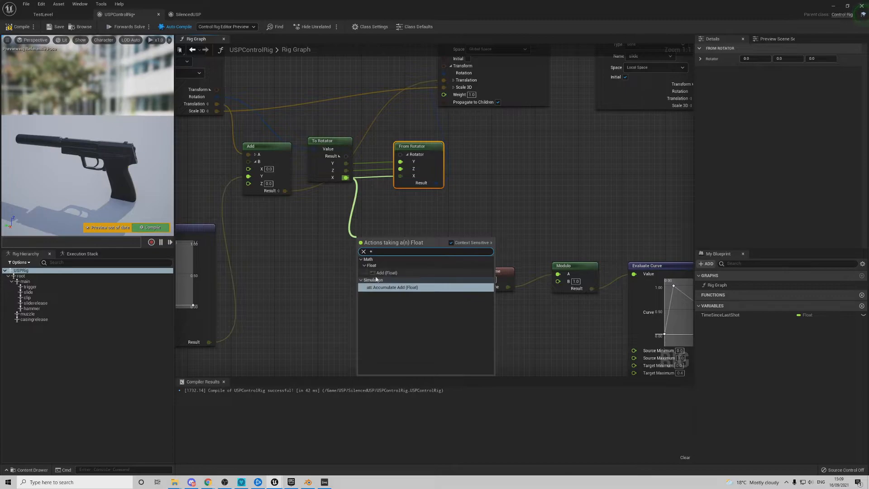
left_click(387, 273)
left_click_drag(397, 266, 400, 176)
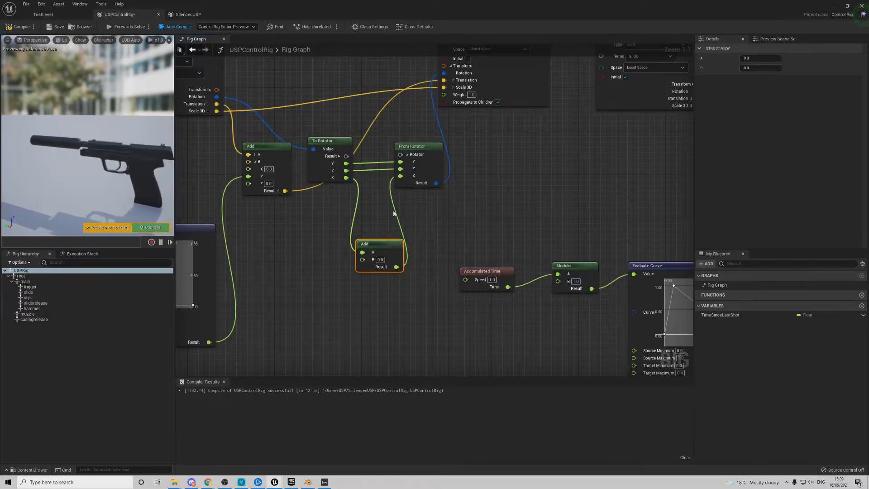
Step: Test a B value of 40 in the X rotation's Add node, and set it to -20
left_click(381, 260)
type("40")
key("Return")
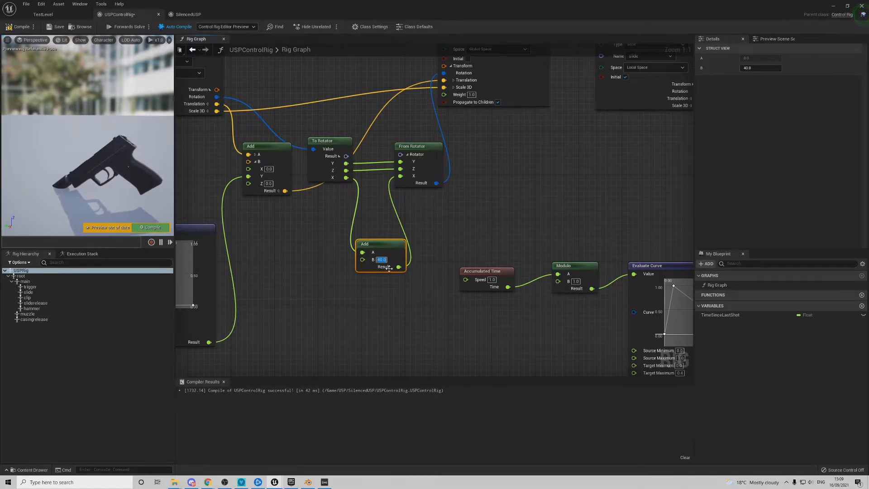
type("-20")
key("Return")
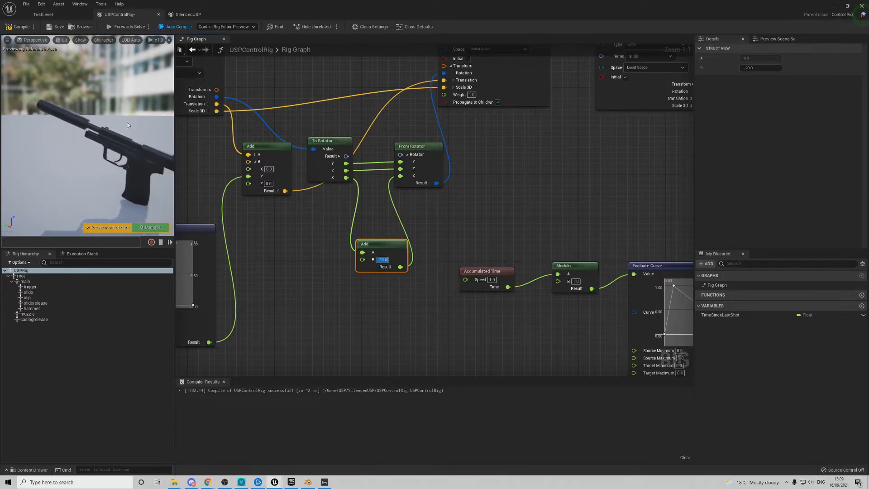
Step: Duplicate the Accumulated Time, Modulo and Evaluate Curve chain and place the copy below the main bone's rotation nodes
scroll(409, 249, "down", 5)
scroll(440, 222, "up", 2)
right_click_drag(409, 249, 574, 215)
left_click(450, 184)
scroll(473, 206, "down", 2)
scroll(486, 202, "up", 2)
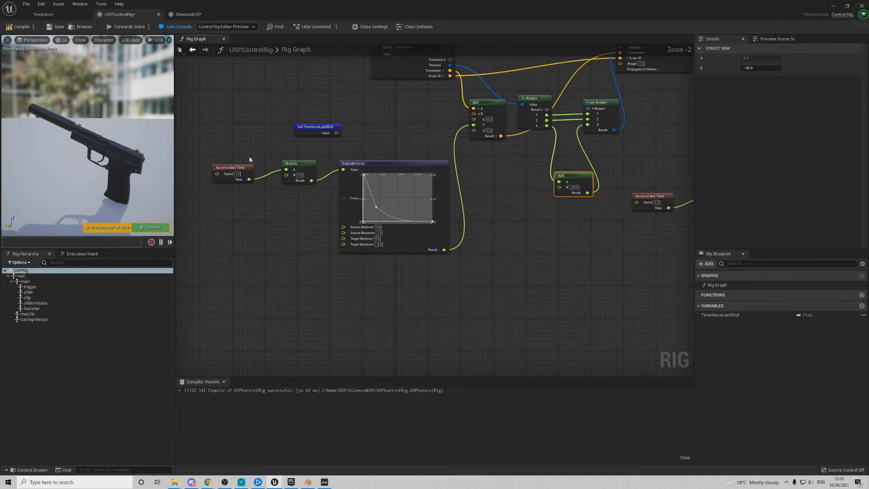
left_click_drag(209, 277, 425, 168)
key("ctrl+c")
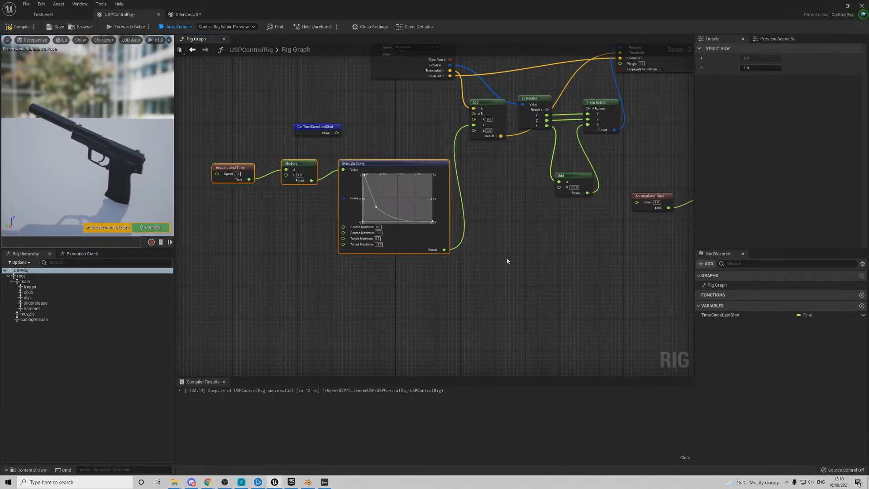
right_click_drag(429, 293, 319, 227)
key("ctrl+v")
left_click_drag(337, 257, 306, 224)
left_click(468, 257)
Step: Link the copied Evaluate Curve's result to B of the X rotation's Add node and set its Target Maximum to -20
left_click_drag(439, 309, 448, 120)
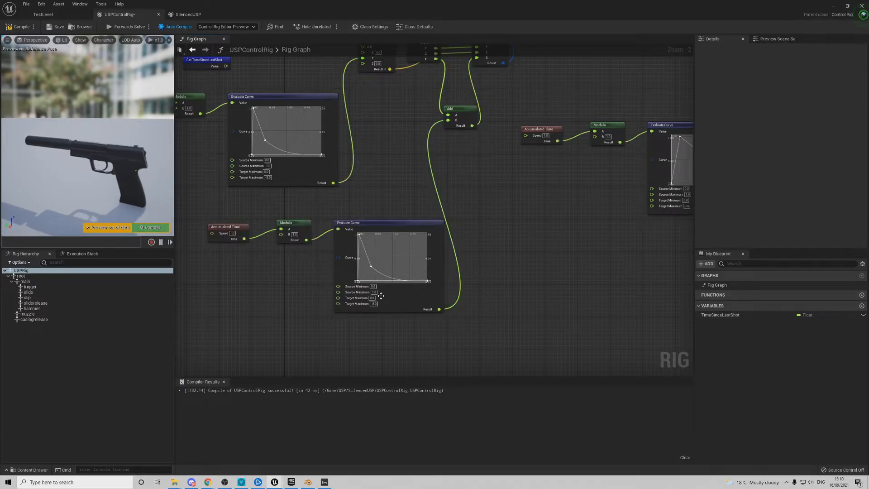
type("-20")
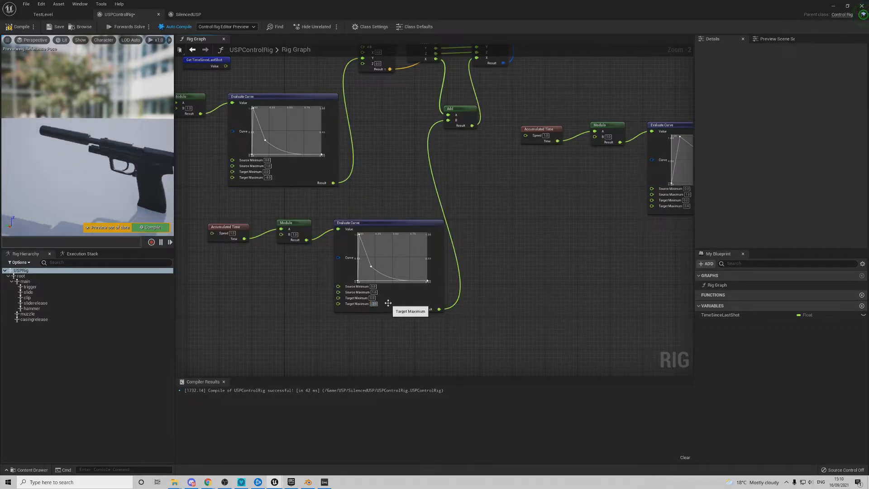
key("Return")
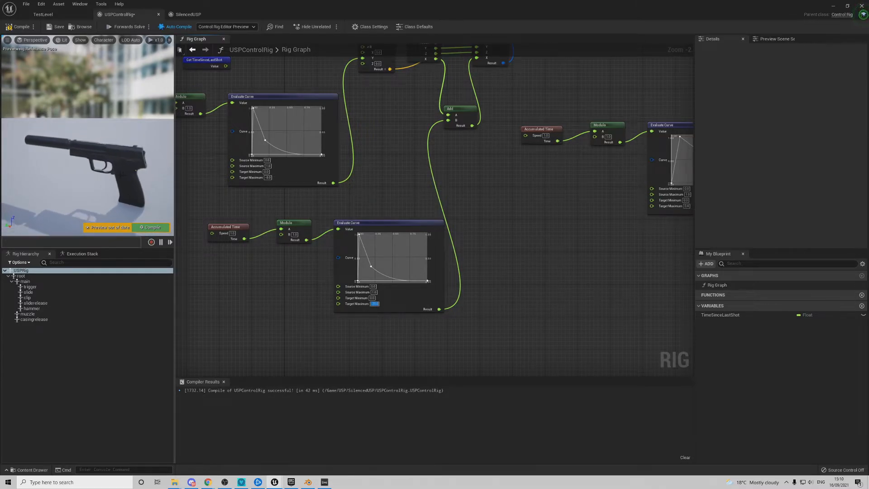
Step: Set the Target Maximum of the main bone's translation Evaluate Curve to -12
right_click_drag(266, 192, 285, 360)
right_click_drag(440, 243, 501, 166)
scroll(362, 269, "up", 2)
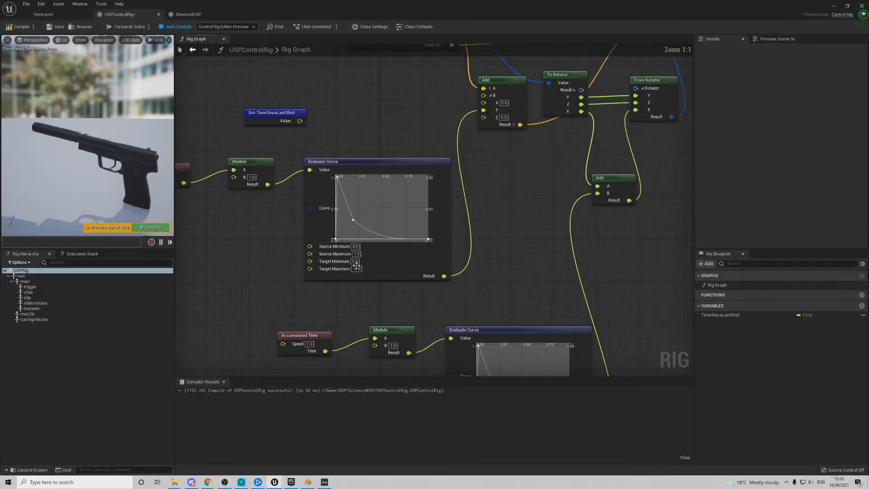
type("12")
key("Return")
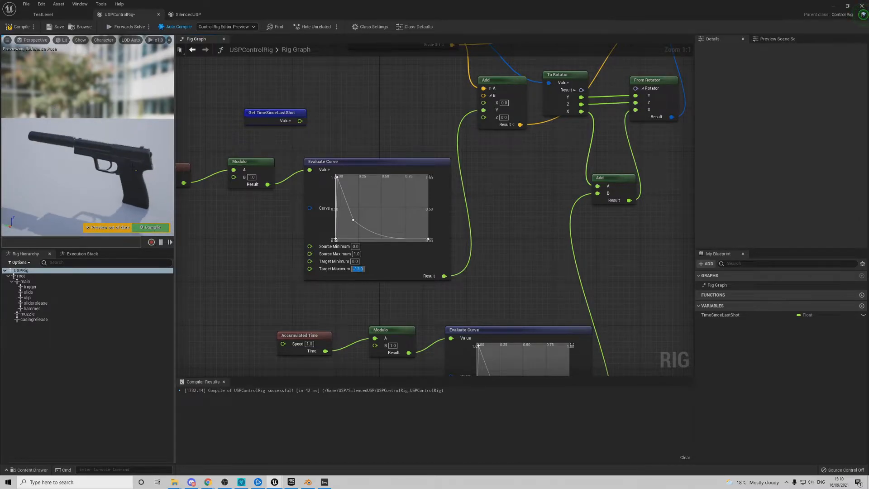
Step: Reshape the rotation Evaluate Curve into a quick rise peaking at a time of about 0.037, a steep drop and a gradual decay to zero
right_click_drag(449, 323, 379, 211)
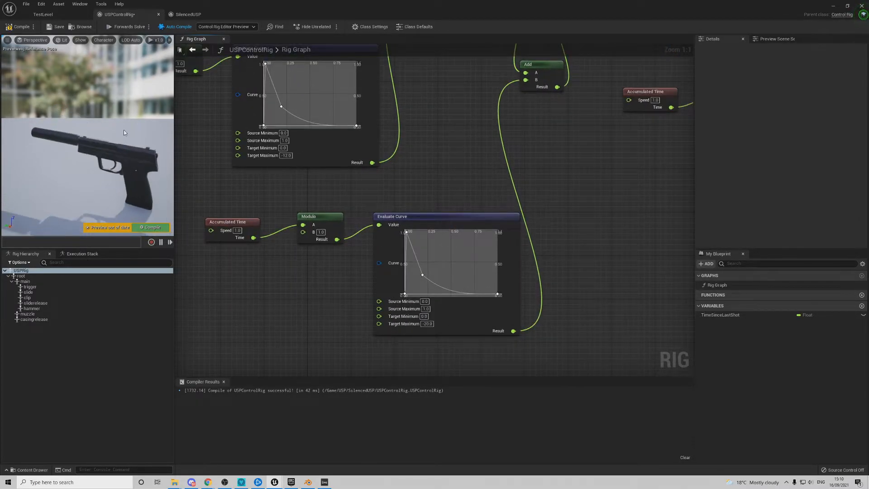
right_click_drag(361, 124, 388, 239)
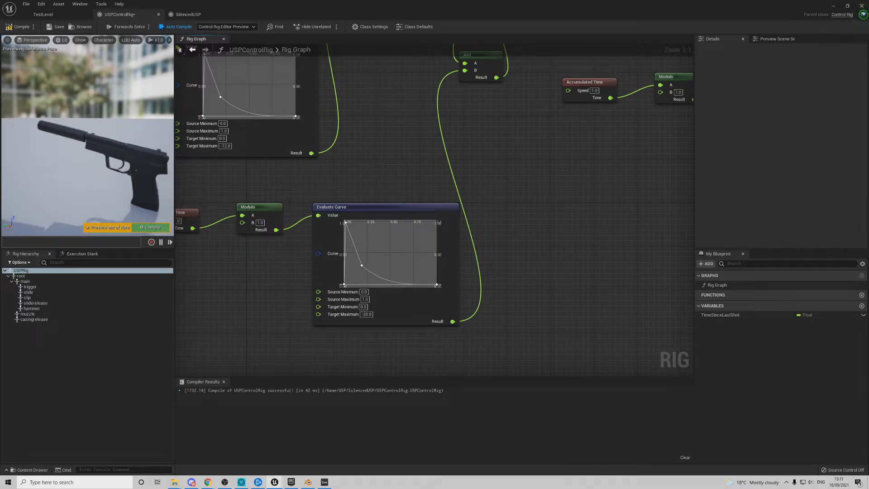
scroll(368, 260, "up", 2)
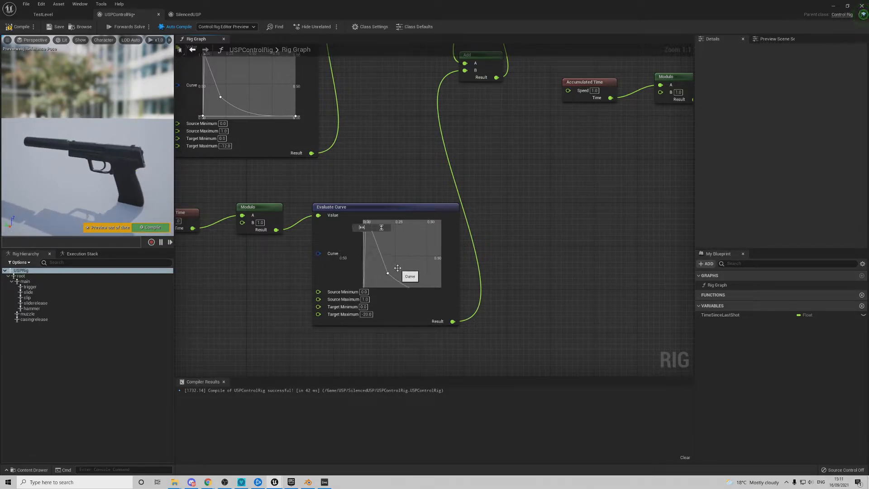
right_click_drag(397, 258, 360, 232)
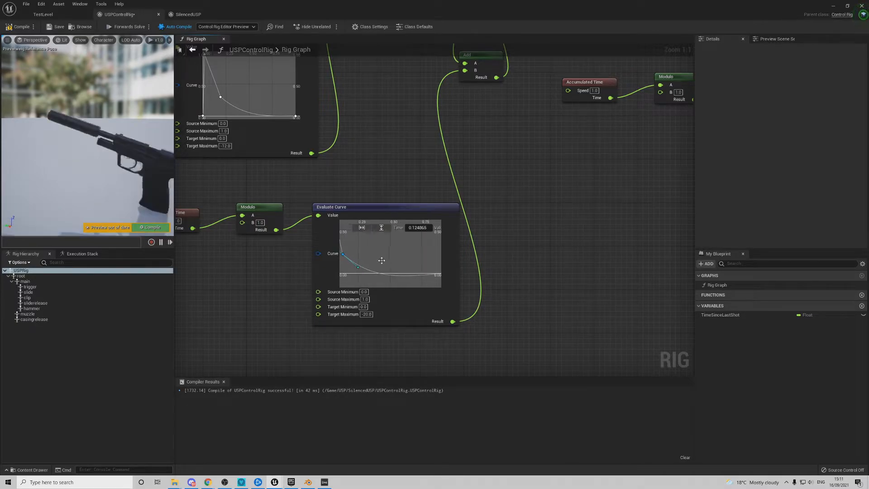
right_click_drag(361, 265, 399, 298)
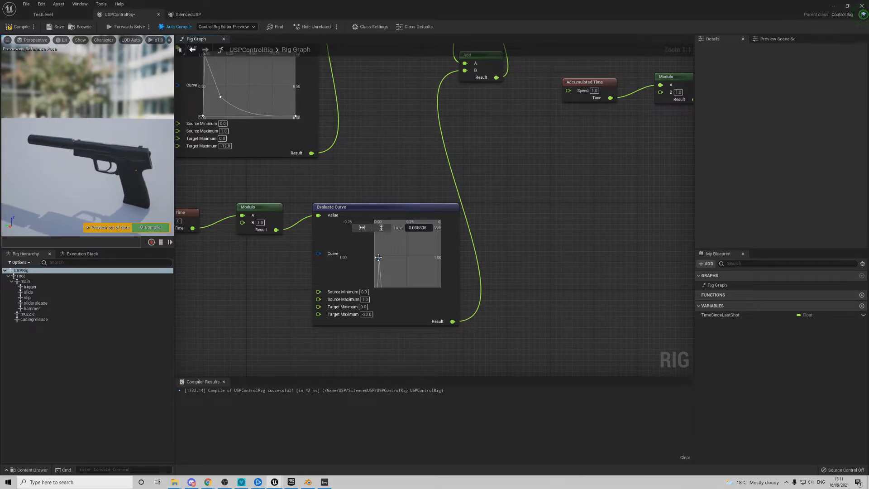
right_click_drag(393, 262, 374, 223)
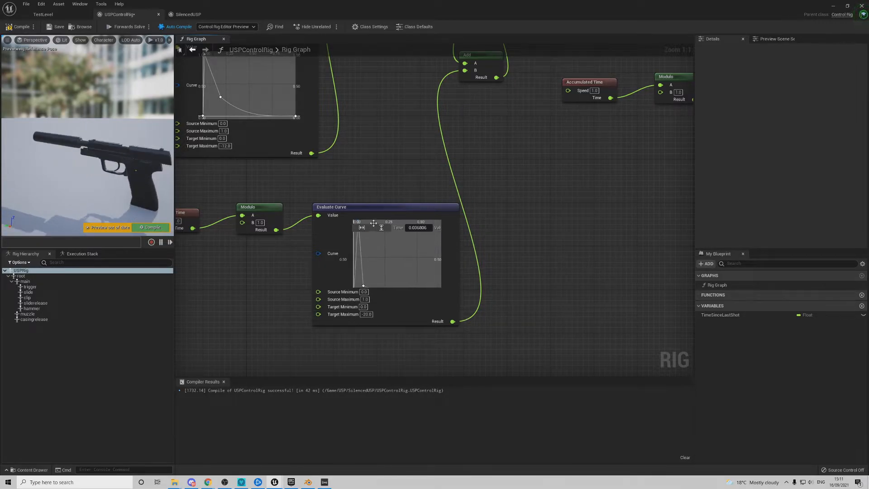
right_click_drag(393, 274, 385, 244)
left_click_drag(68, 177, 23, 176, "alt")
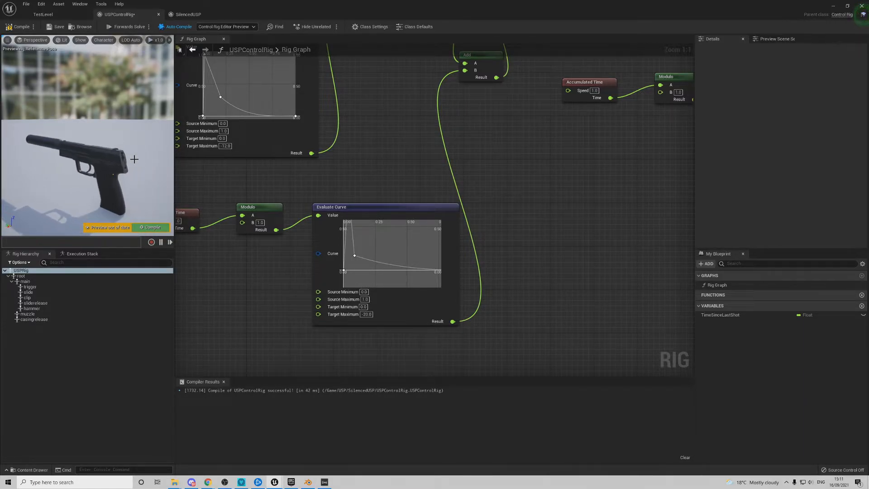
Step: Shift the peak key of the slide's Evaluate Curve to a time of about 0.03
right_click_drag(560, 180, 403, 266)
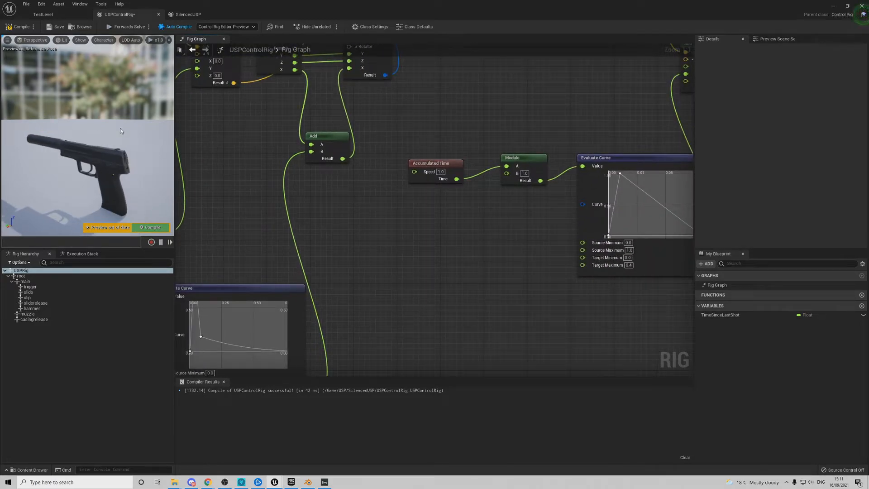
right_click_drag(548, 283, 363, 326)
mouse_move(436, 215)
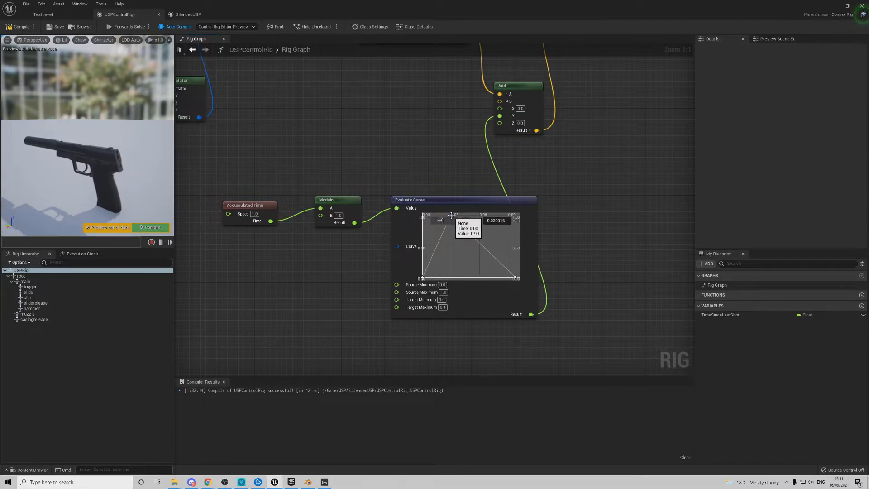
left_click_drag(451, 215, 461, 220)
Step: Delete the duplicate Accumulated Time and Modulo nodes and feed the rotation and slide Evaluate Curves from the remaining Modulo result
scroll(481, 257, "down", 2)
right_click_drag(482, 257, 436, 248)
mouse_move(467, 264)
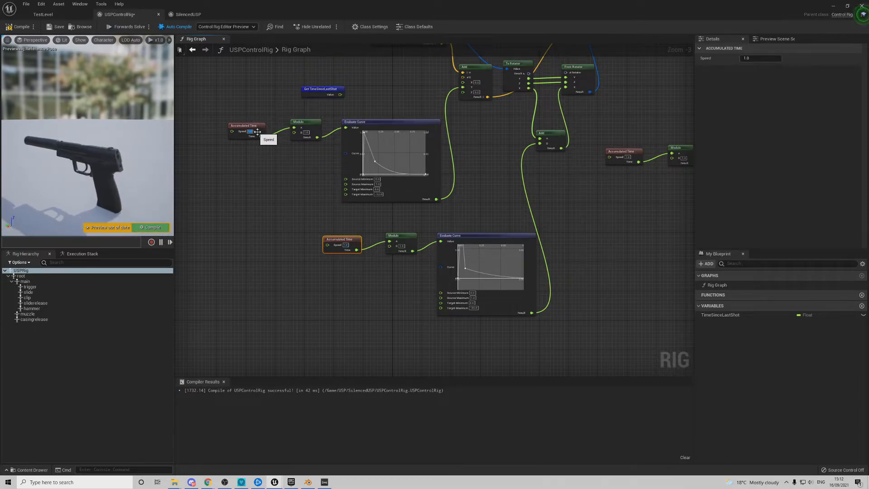
left_click_drag(237, 110, 434, 239)
left_click(324, 160)
left_click_drag(319, 230, 413, 272)
key("Delete")
right_click_drag(460, 204, 413, 254)
left_click_drag(270, 187, 676, 203)
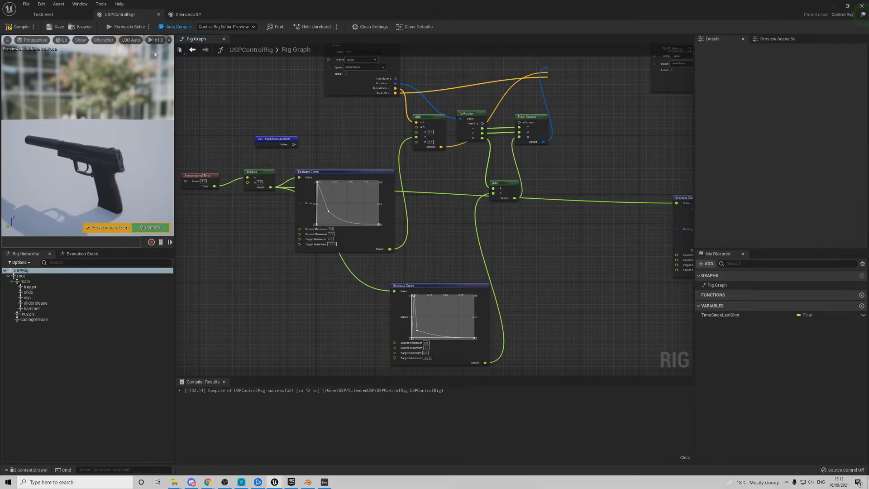
Step: Slow the shared Accumulated Time node to a Speed of 0.25
left_click(203, 181)
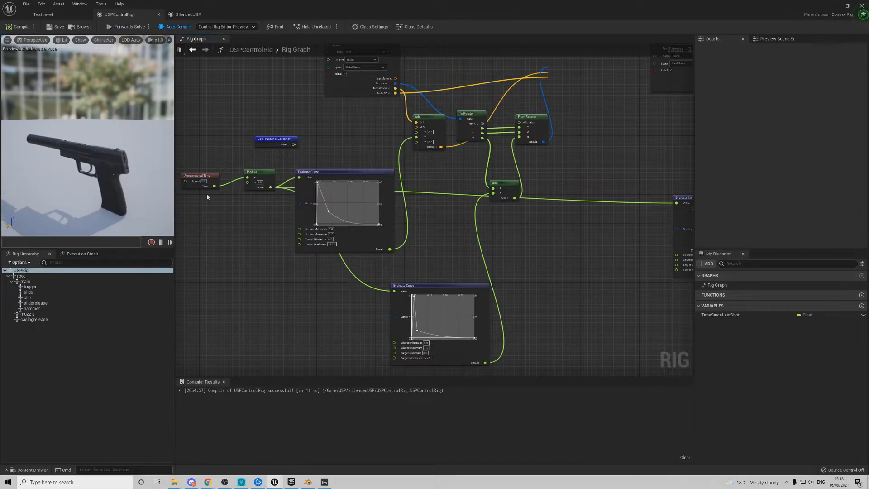
scroll(199, 182, "up", 3)
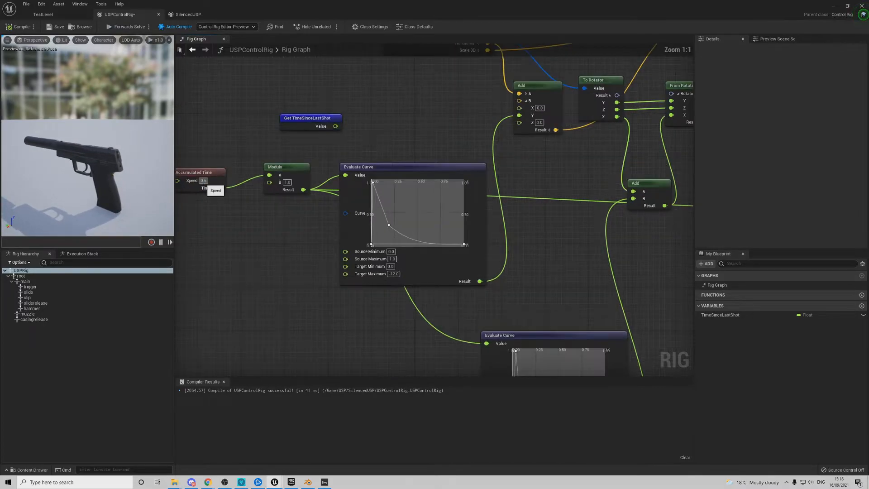
left_click(204, 181)
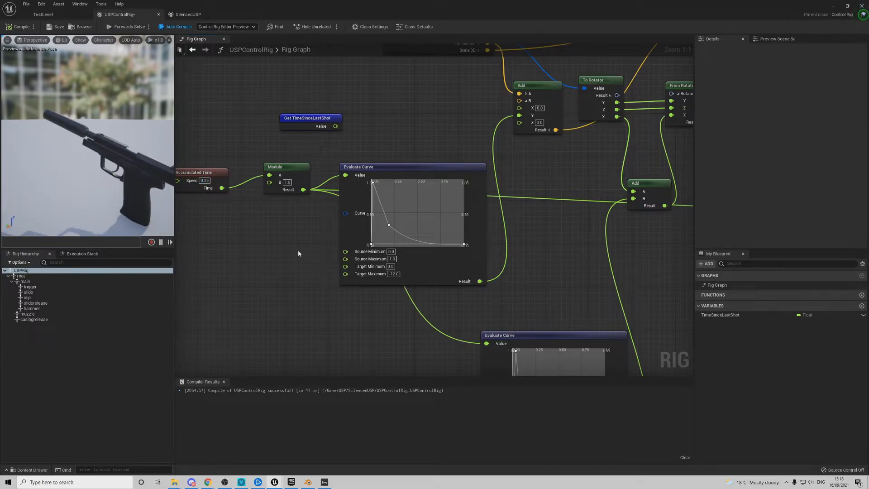
Step: Move the slide curve's end key earlier and the main translation curve's peak key to a time of about 0.02
scroll(297, 249, "down", 2)
right_click_drag(472, 264, 286, 233)
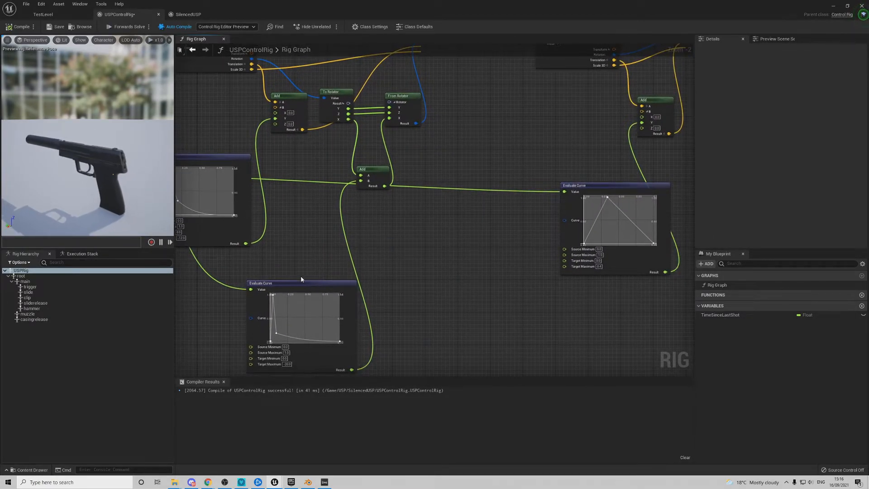
right_click_drag(457, 258, 334, 262)
right_click_drag(508, 227, 499, 215)
left_click_drag(522, 237, 500, 236)
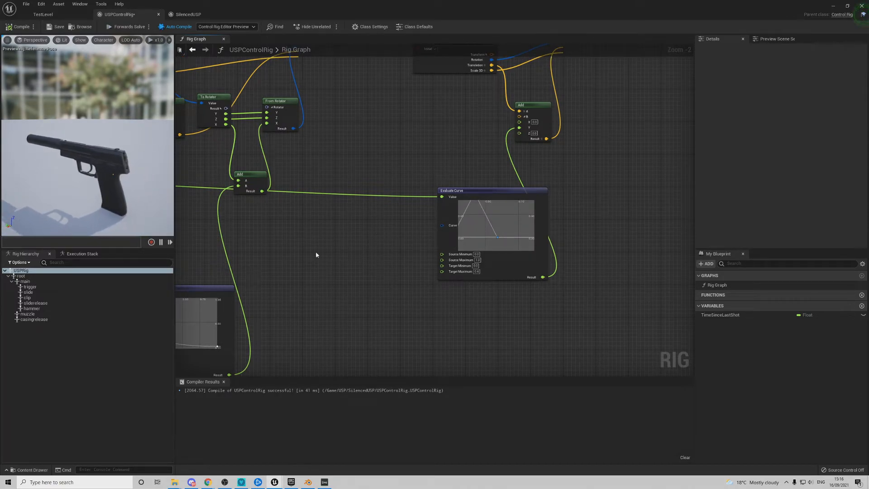
right_click_drag(273, 267, 454, 230)
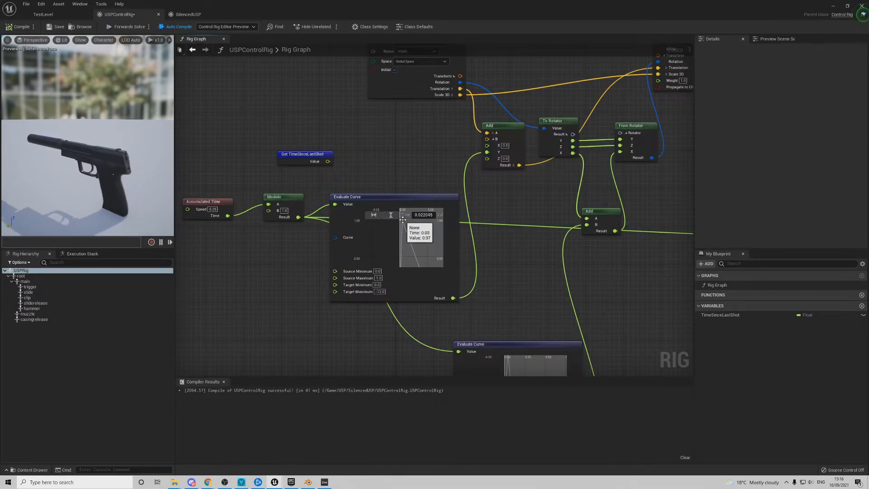
Step: Retime the rotation curve's peak key to about 0.085 and add a key partway up its rising slope at about 0.037
right_click_drag(514, 284, 388, 138)
mouse_move(402, 232)
right_mouse_down()
mouse_move(419, 251)
mouse_move(399, 220)
right_mouse_up()
scroll(409, 239, "up", 2)
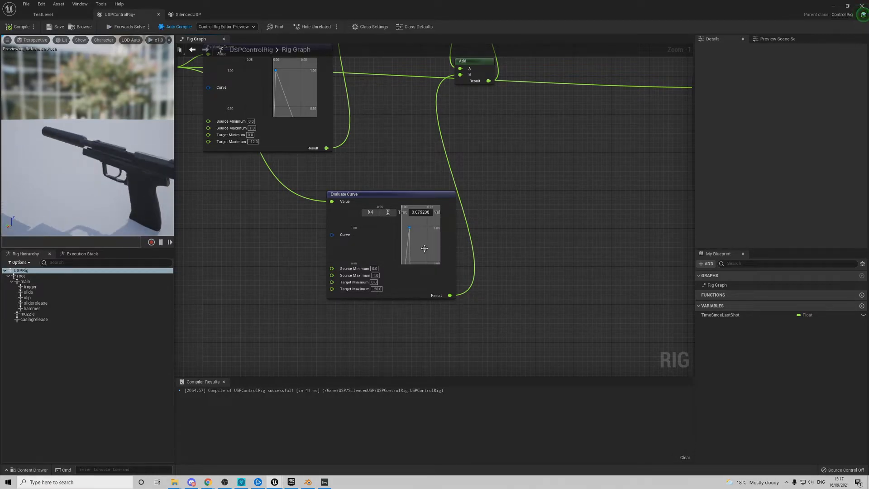
right_click_drag(409, 243, 392, 202)
left_click_drag(393, 245, 398, 245)
mouse_move(417, 233)
right_mouse_down()
mouse_move(425, 248)
mouse_move(416, 245)
right_mouse_up()
right_click(399, 240)
left_click(420, 254)
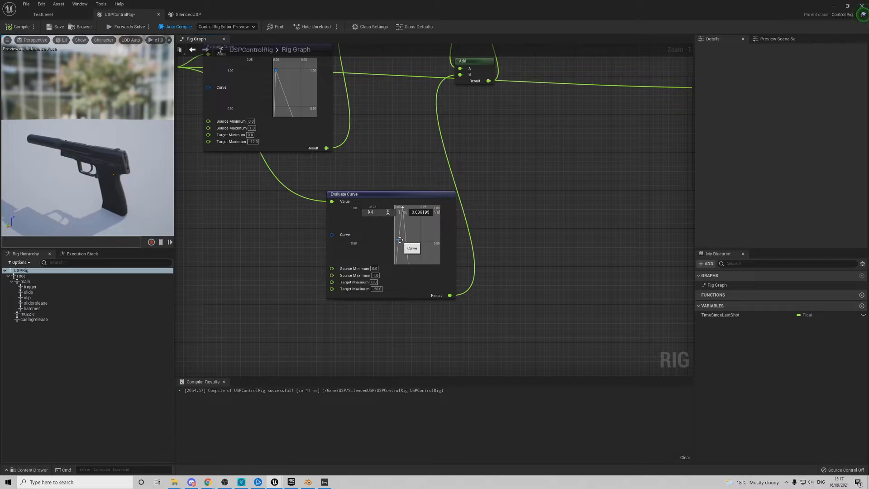
right_click_drag(400, 240, 415, 222)
left_click_drag(406, 226, 403, 224)
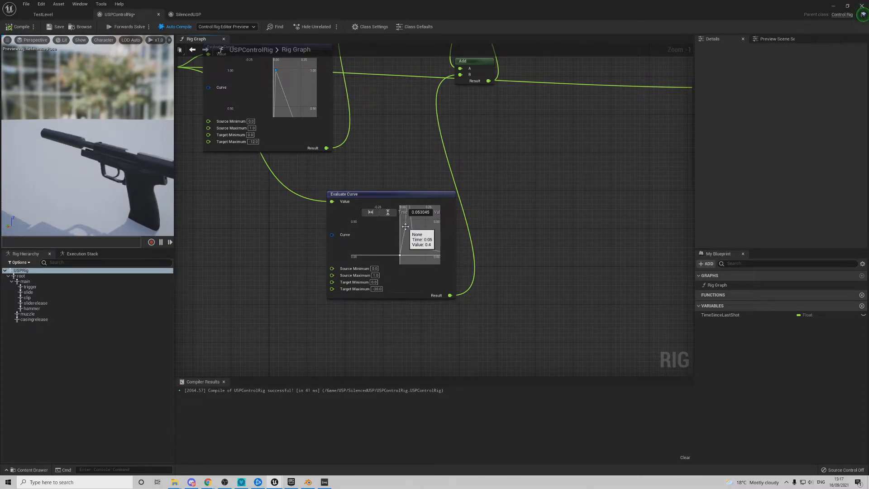
right_click_drag(423, 223, 430, 246)
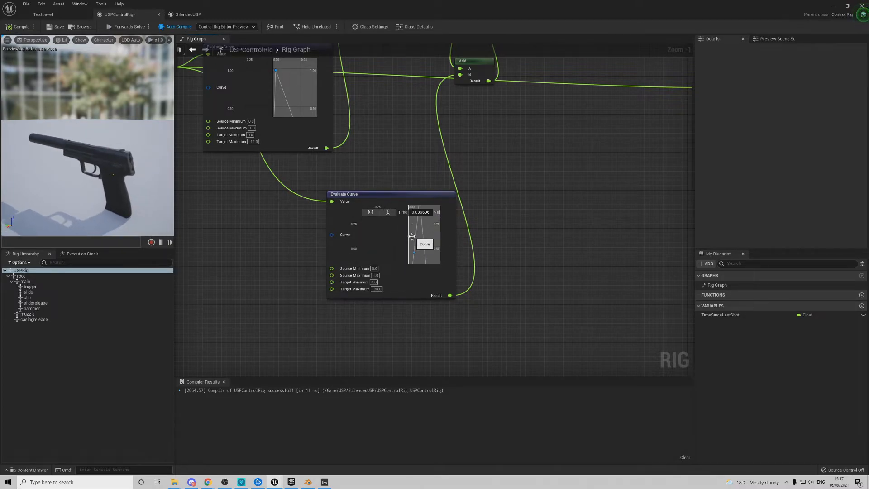
scroll(413, 230, "up", 3)
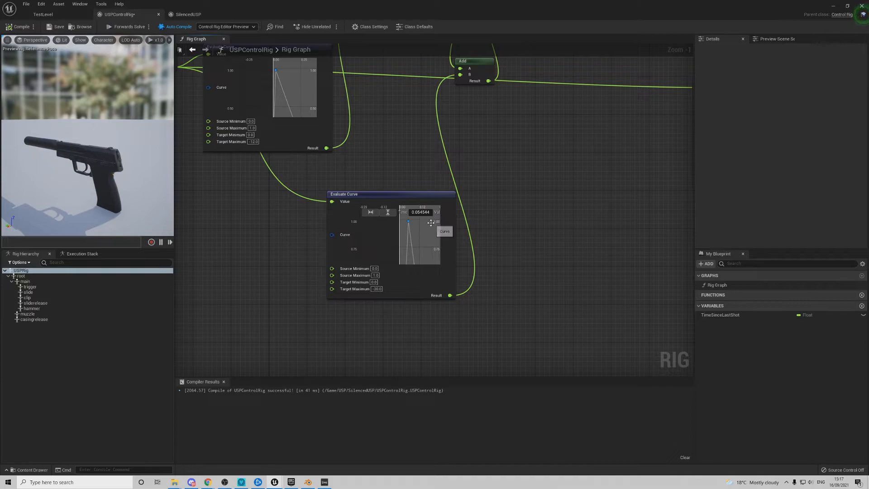
Step: Add two keys to the rotation curve's tail, forming a dip below zero near 0.47 and a small rebound near 0.73
scroll(385, 217, "down", 5)
scroll(394, 254, "up", 4)
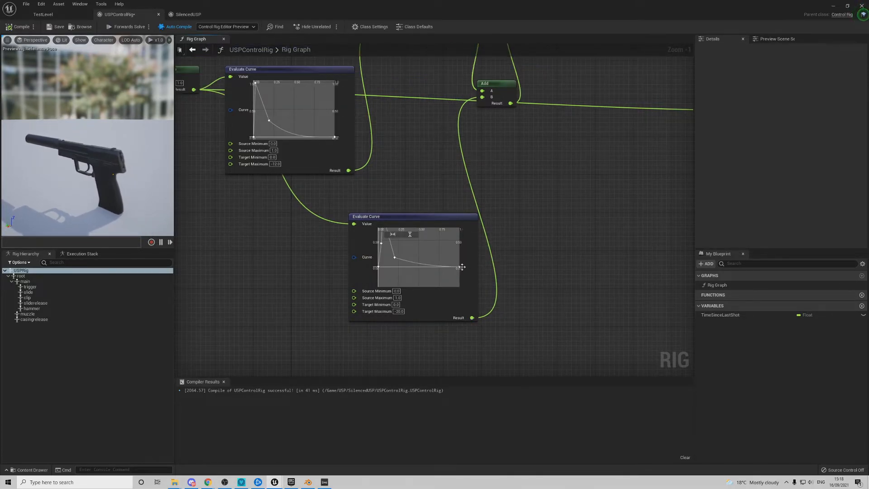
left_click(431, 277)
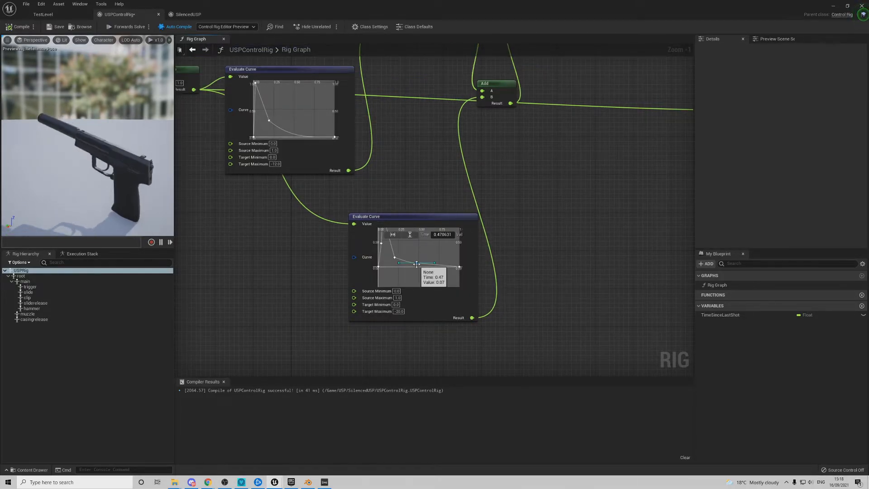
left_click_drag(413, 269, 442, 264)
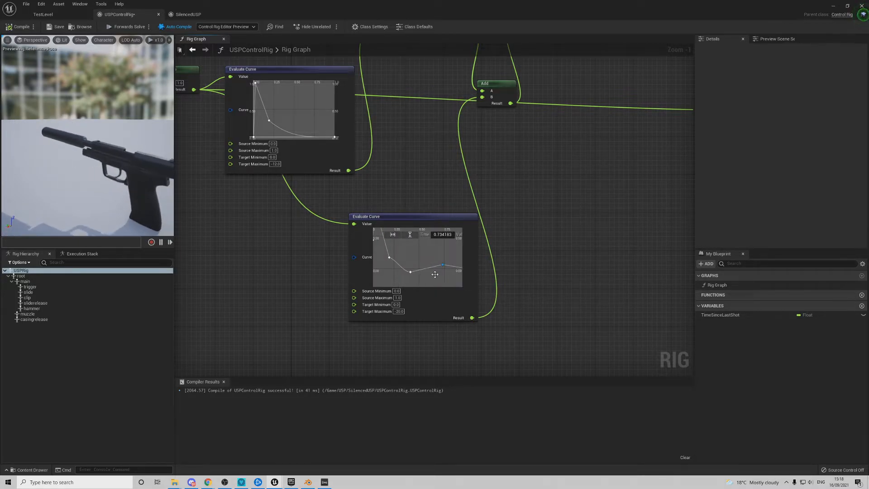
Step: Select the rotation curve's tail keys and change their tangent mode to smooth the dip and rebound
scroll(428, 272, "down", 3)
right_click_drag(428, 272, 422, 268)
left_click_drag(399, 253, 445, 280)
right_click(430, 259)
left_click(458, 272)
left_click(411, 250)
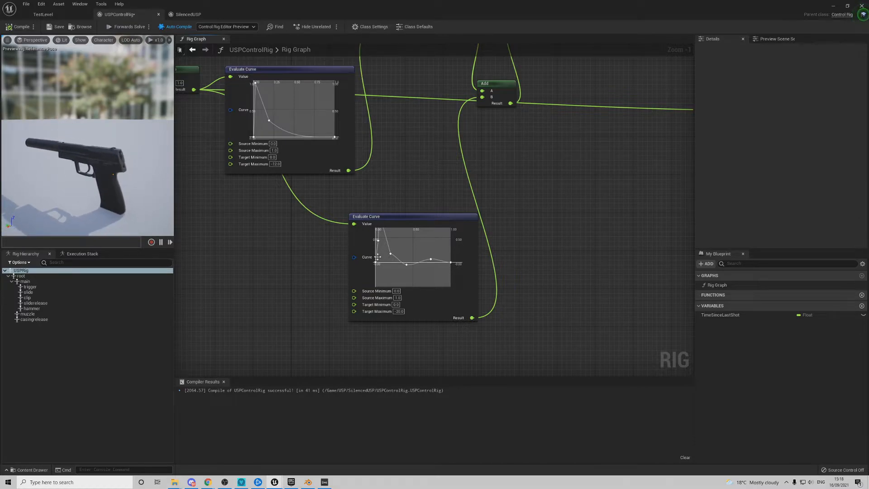
Step: Adjust the tangents around the rotation curve's post-peak key and dip, and shift the rebound key to a time of about 0.65
scroll(399, 267, "up", 1)
right_click_drag(398, 266, 410, 270)
scroll(407, 269, "up", 1)
left_click(399, 257)
left_click_drag(416, 263, 409, 273)
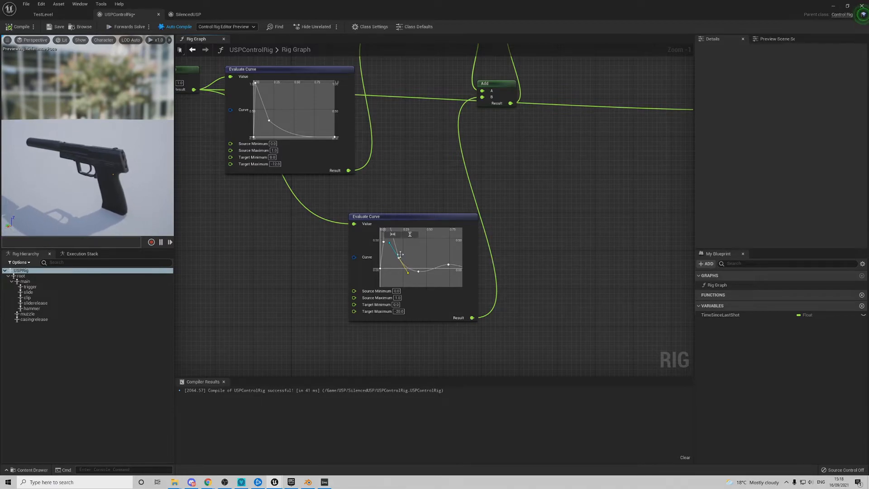
right_click_drag(399, 257, 408, 258)
left_click_drag(404, 258, 418, 272)
right_click_drag(440, 277, 401, 273)
left_click_drag(416, 261, 409, 262)
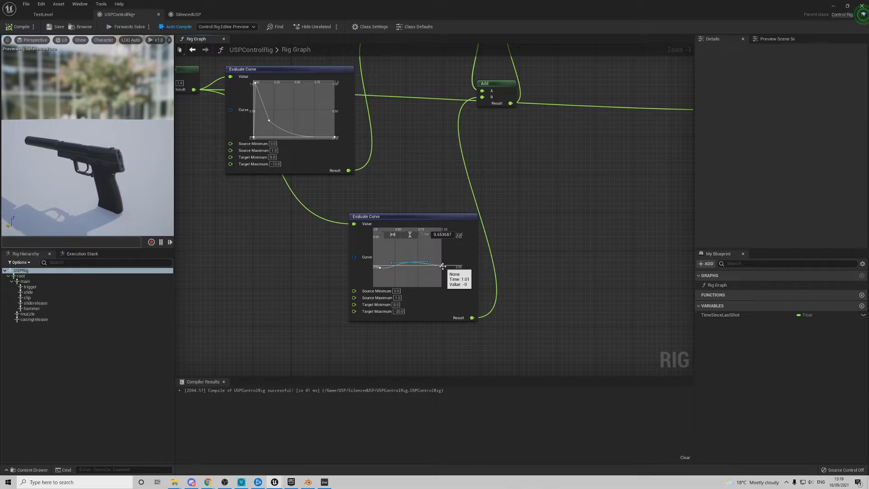
Step: Shift the peak key of the main bone's translation recoil curve slightly later in time, keeping its value near 1
right_click_drag(249, 194, 394, 264)
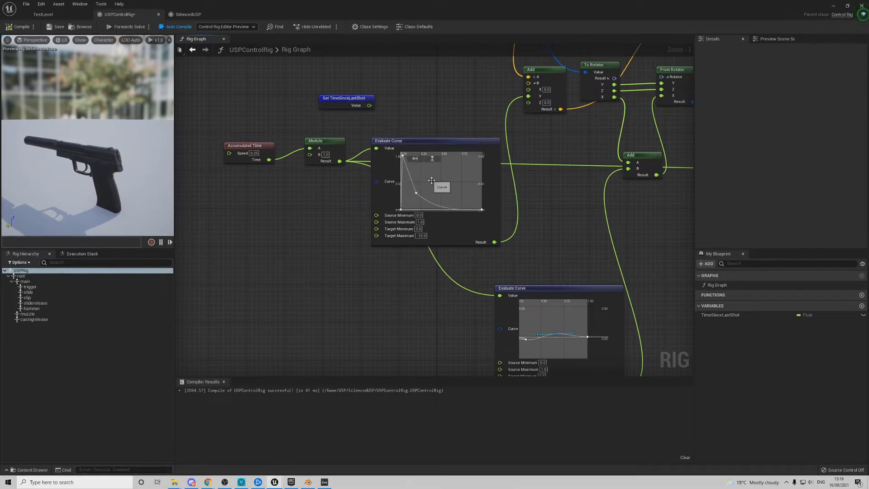
scroll(427, 178, "up", 4)
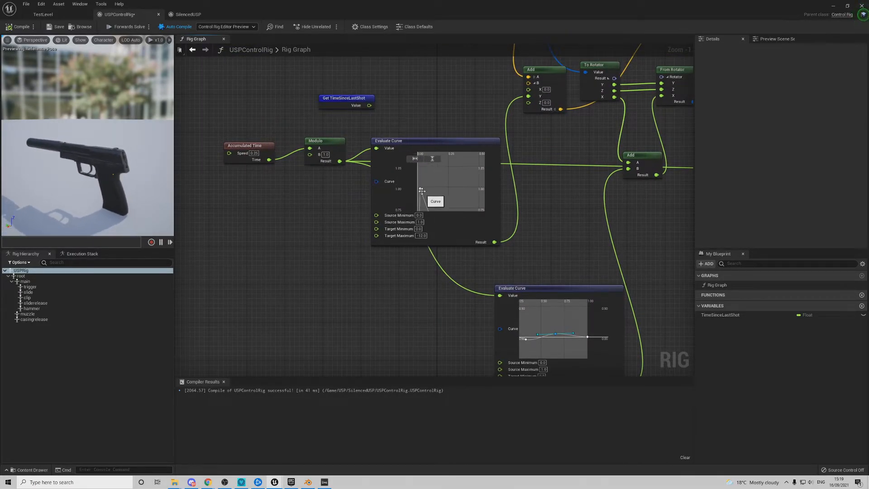
left_click_drag(420, 189, 427, 187)
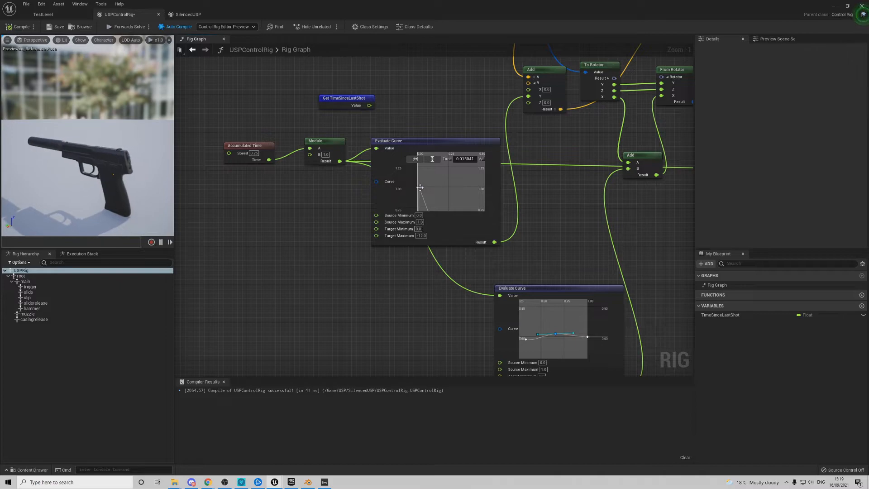
mouse_move(422, 187)
right_click_drag(435, 268, 349, 218)
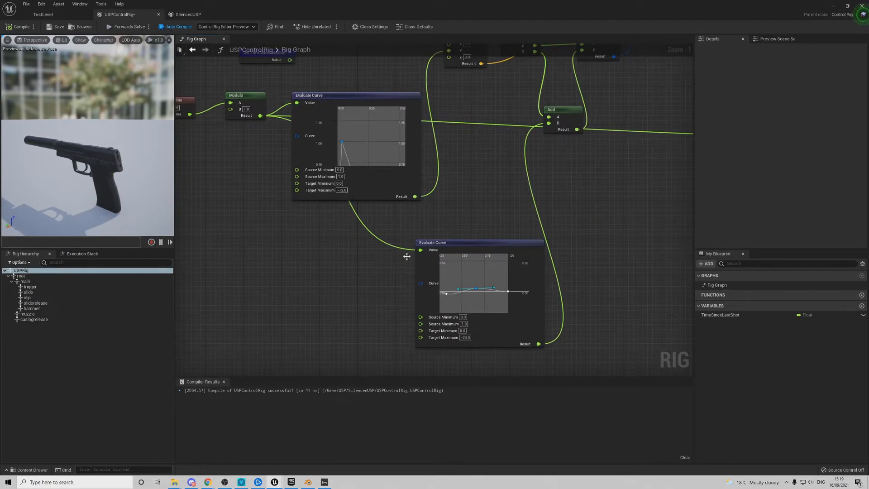
Step: Set Target Maximum to -13 on the translation Evaluate Curve and to -25 on the rotation Evaluate Curve
left_click(341, 190)
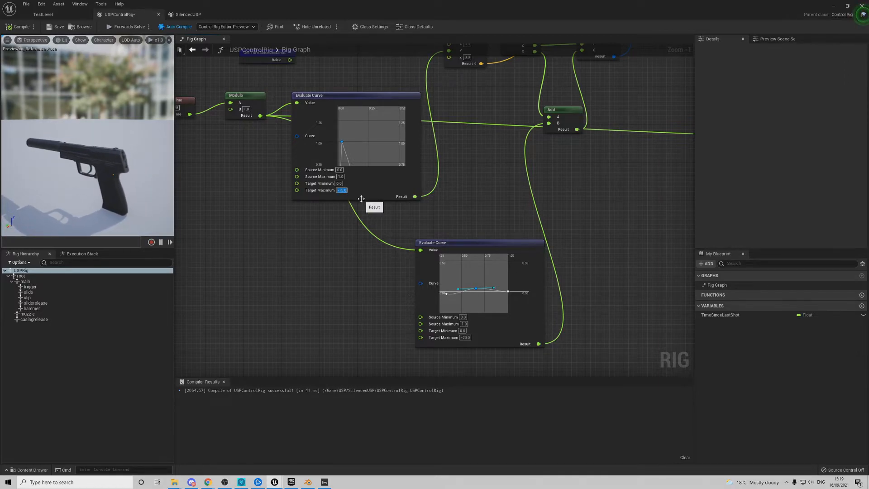
key("Return")
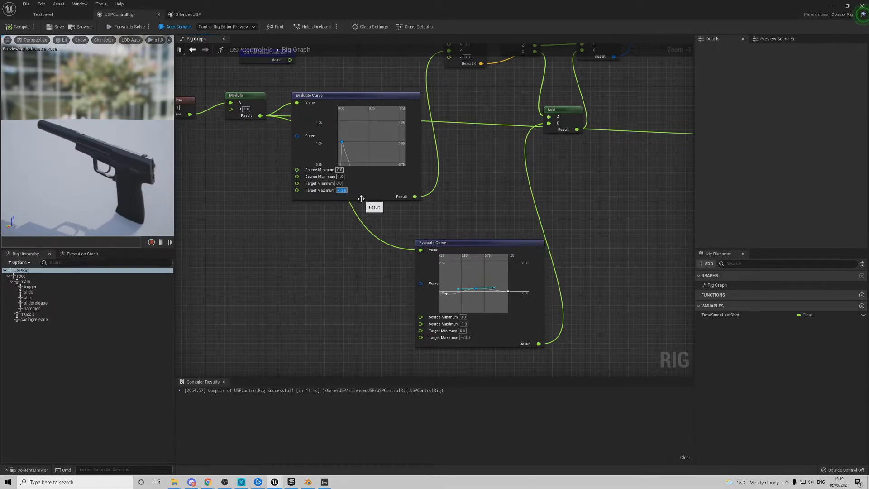
right_click_drag(372, 309, 321, 274)
left_click_drag(411, 303, 416, 302)
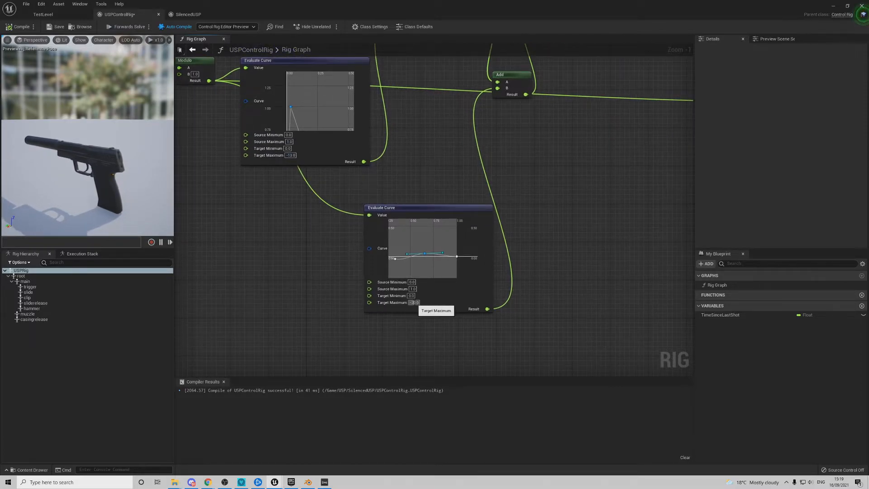
key("Return")
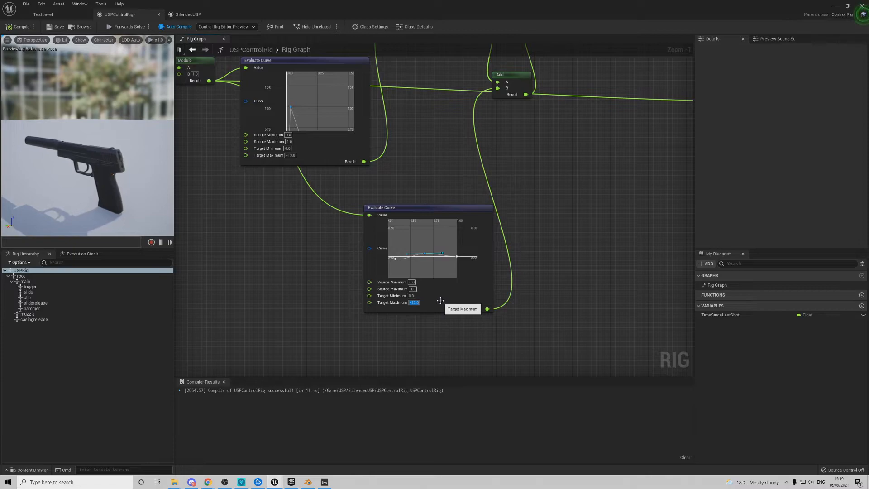
Step: Set the Accumulated Time node's Speed to 1.0
right_click_drag(254, 199, 396, 280)
left_click(267, 154)
type("1.0")
key("Return")
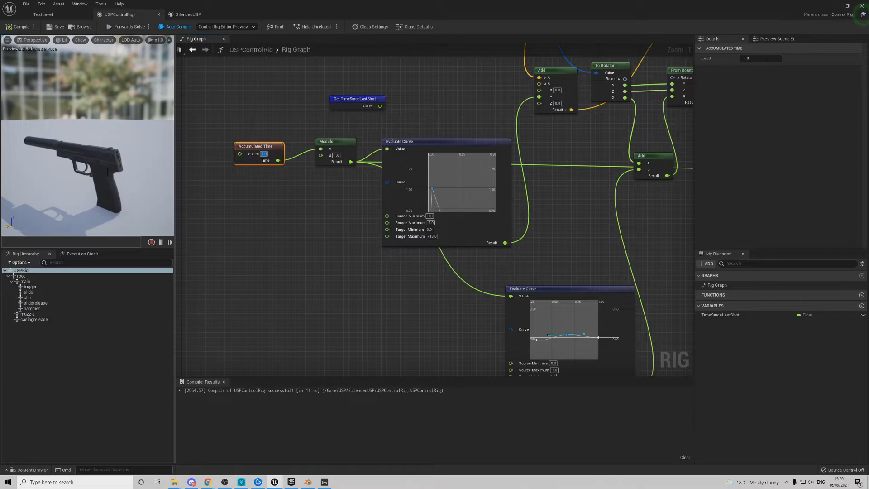
Step: Move the translation curve's post-peak key to about time 0.14 and value 0.31, and shift its end key earlier
right_click_drag(448, 181, 439, 147)
scroll(448, 182, "down", 5)
right_click_drag(464, 197, 438, 167)
left_click_drag(420, 173, 418, 174)
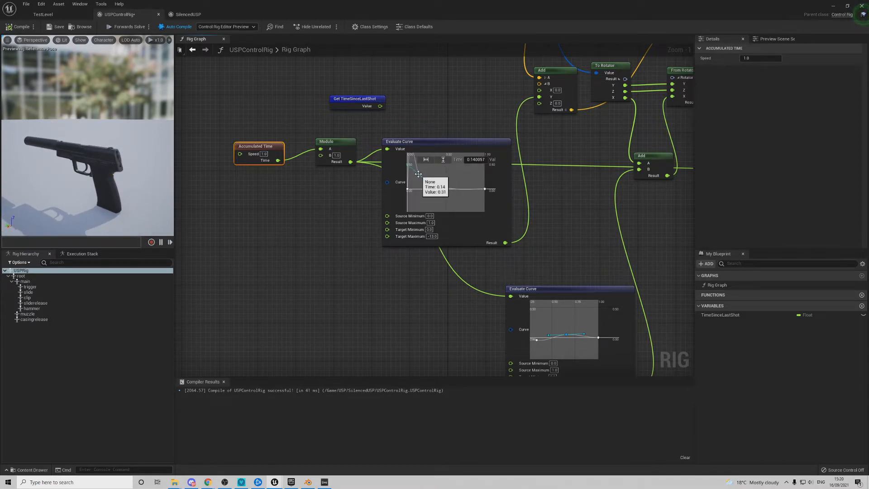
left_click_drag(485, 189, 461, 189)
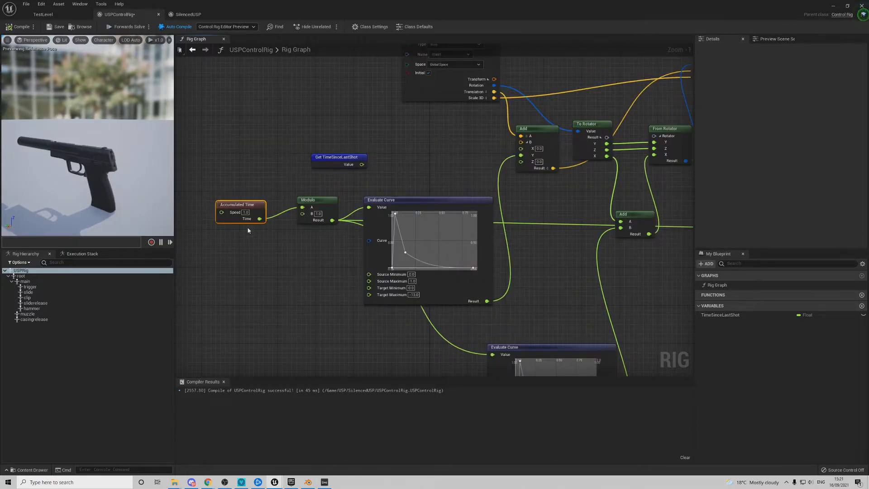
Step: Connect the Get TimeSinceLastShot value to the Modulo node's A input in place of Accumulated Time
scroll(305, 216, "down", 3)
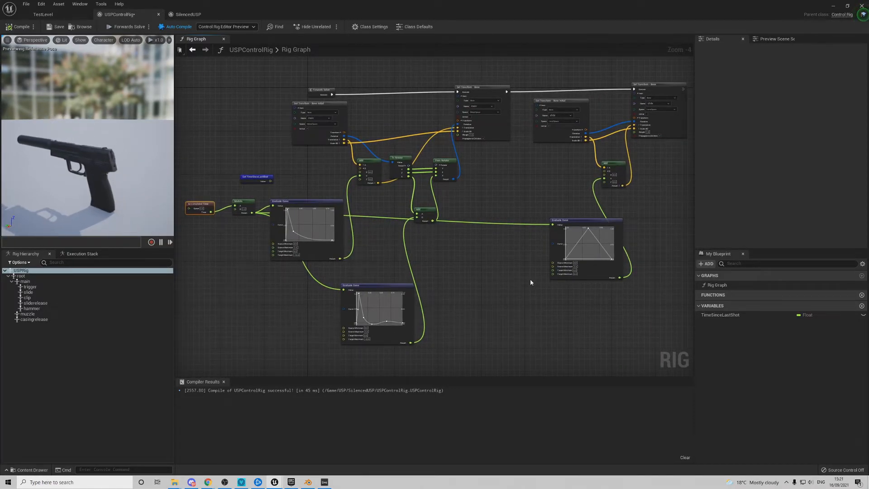
right_click_drag(525, 287, 483, 300)
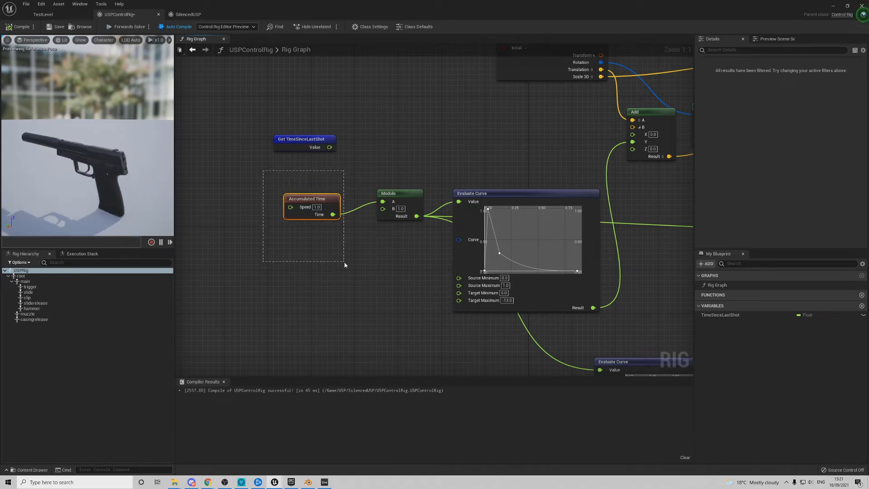
left_click_drag(344, 262, 348, 265)
left_click(349, 265)
left_click_drag(247, 103, 363, 153)
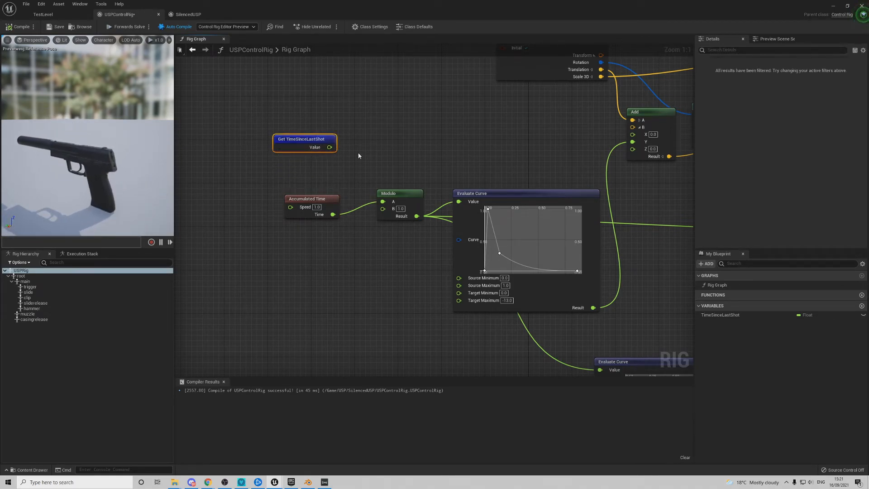
left_click_drag(287, 145, 383, 202)
left_click(336, 180)
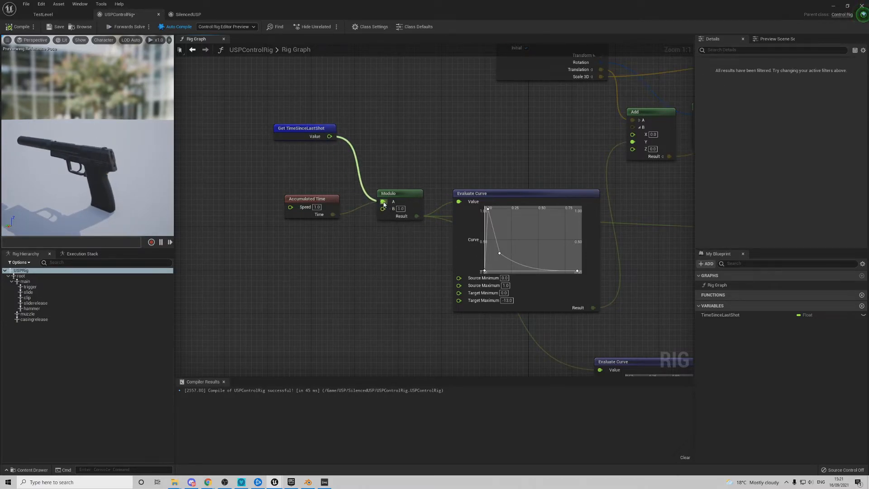
Step: Transfer all of the Modulo result's connections to the Get TimeSinceLastShot value so it drives the curves directly, and compile the rig
left_click_drag(370, 143, 411, 249)
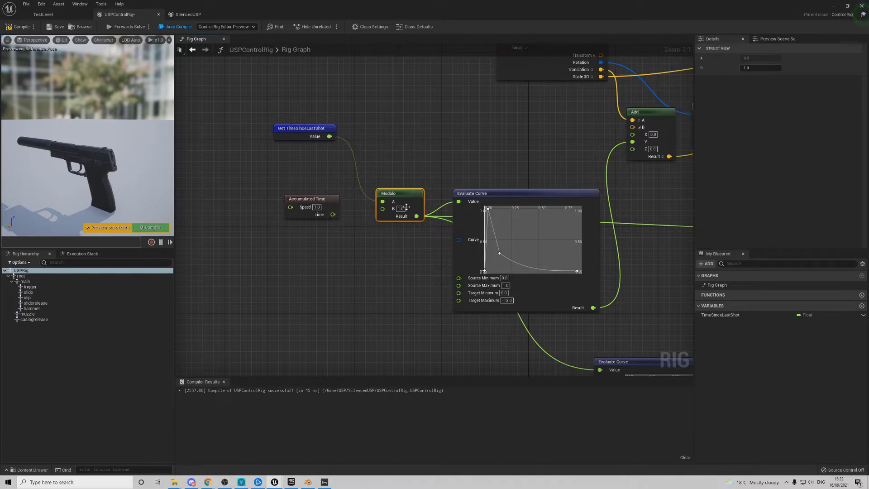
left_click_drag(416, 216, 330, 140, "ctrl")
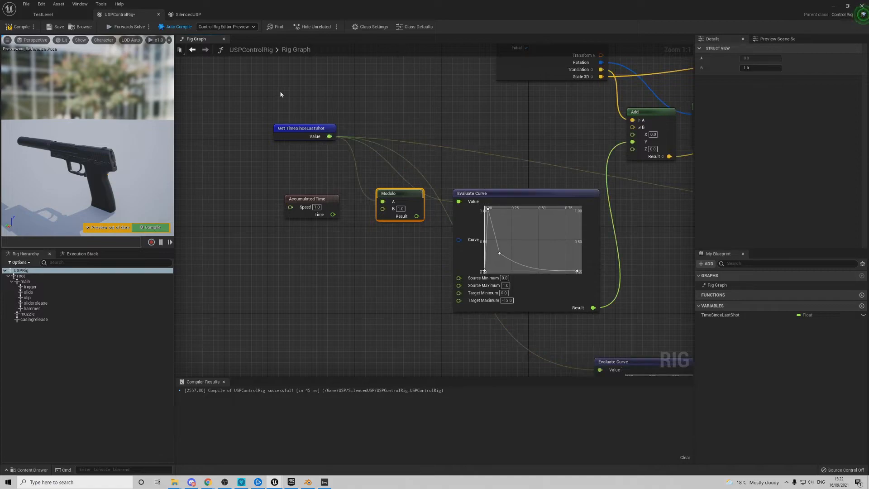
left_click_drag(281, 93, 315, 166)
left_click(315, 165)
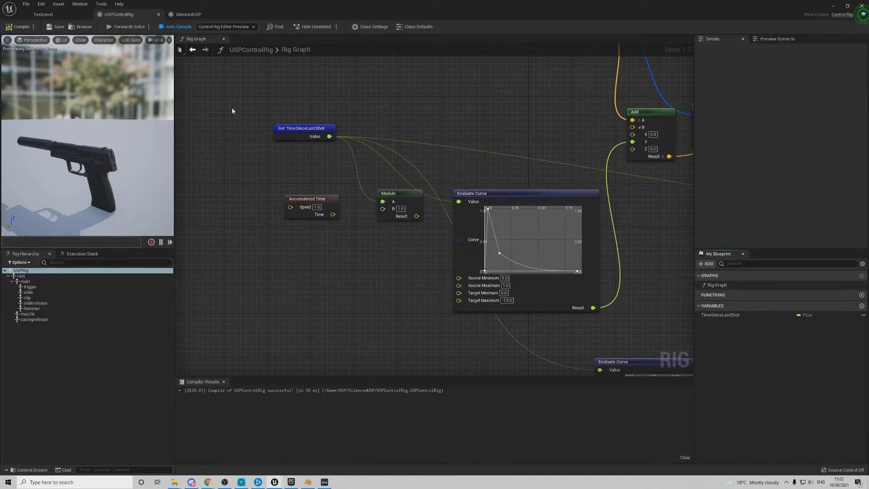
Step: Create an Anim Blueprint from the SilencedUSP skeletal mesh with the default name SilencedUSP_Skeleton_AnimBlueprint and open it
left_click(43, 14)
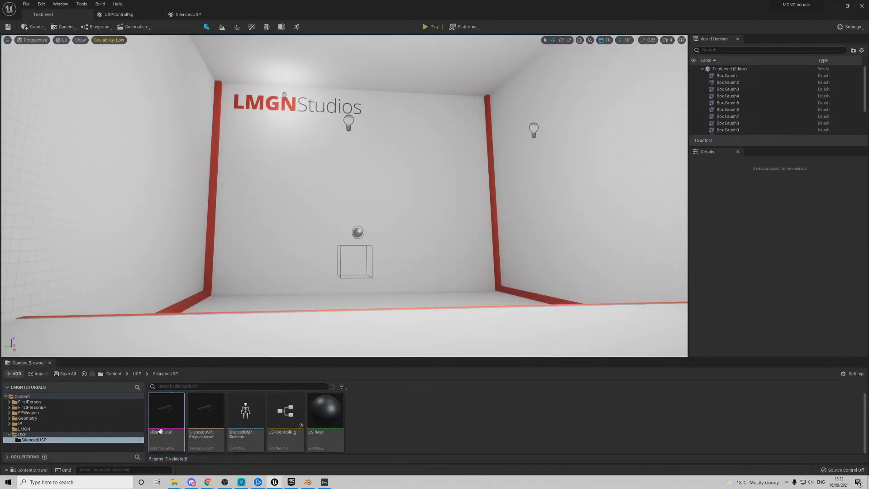
right_click(174, 430)
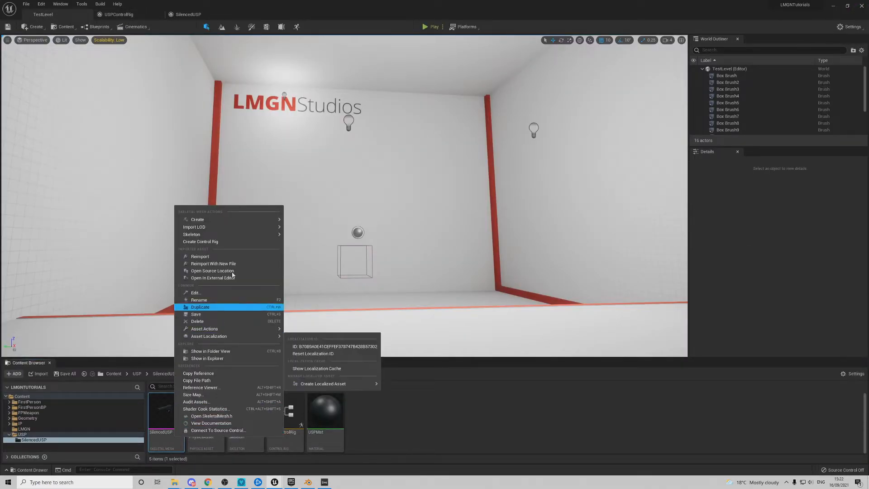
mouse_move(214, 221)
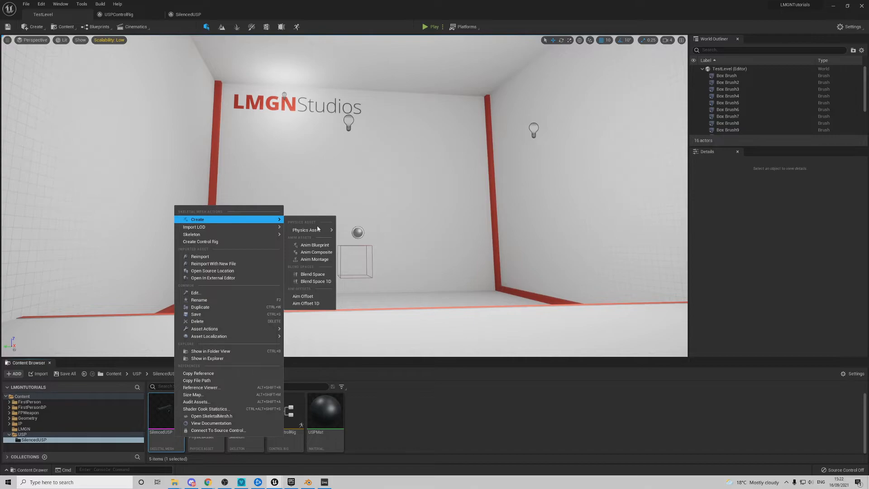
left_click(325, 244)
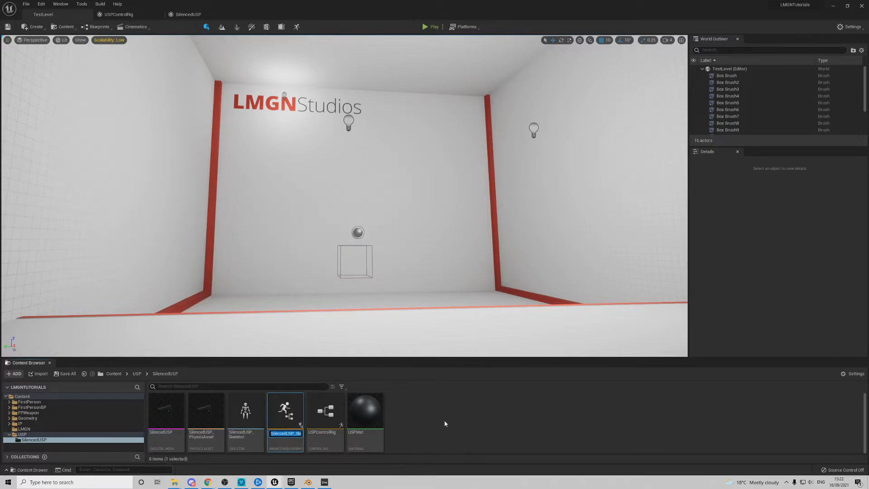
key("Return")
double_click(285, 409)
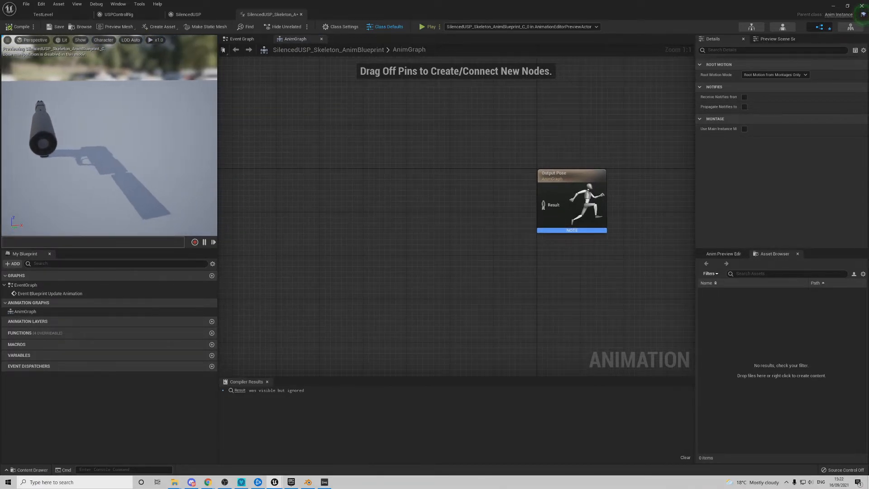
Step: Add a Control Rig node to the AnimGraph and connect its pose output to the Output Pose result
right_click(407, 199)
type("control rig")
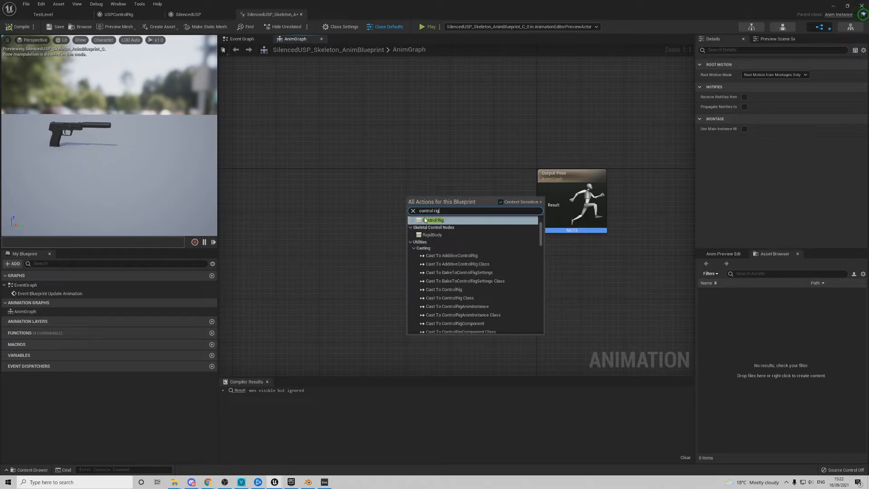
left_click(425, 220)
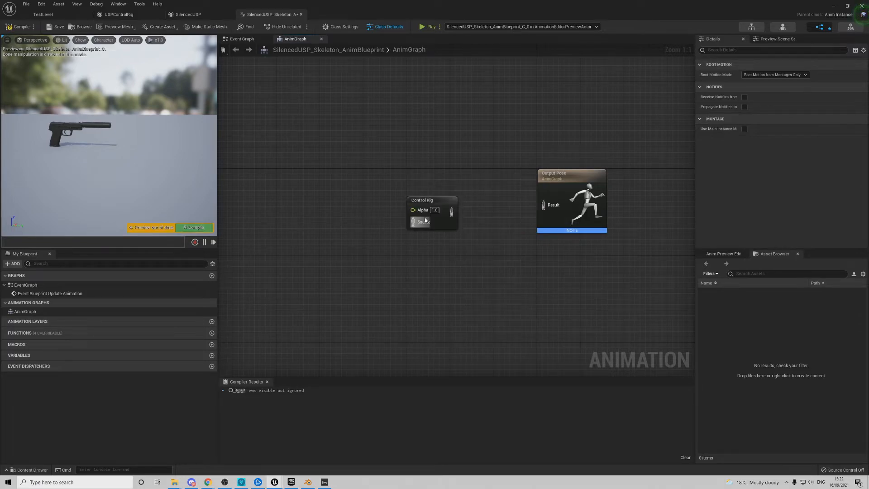
left_click(428, 199)
right_click_drag(486, 193, 438, 226)
left_click_drag(403, 245, 496, 238)
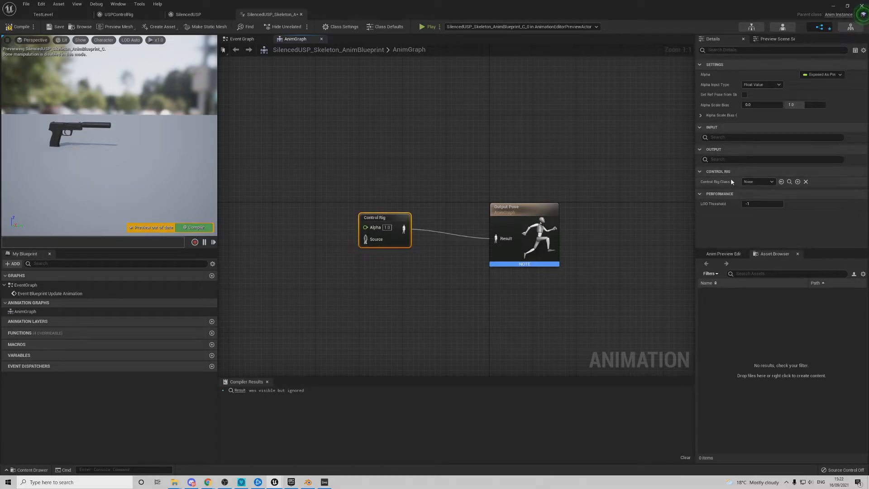
Step: Assign USPControlRig as the Control Rig node's class and compile the animation blueprint
left_click(756, 181)
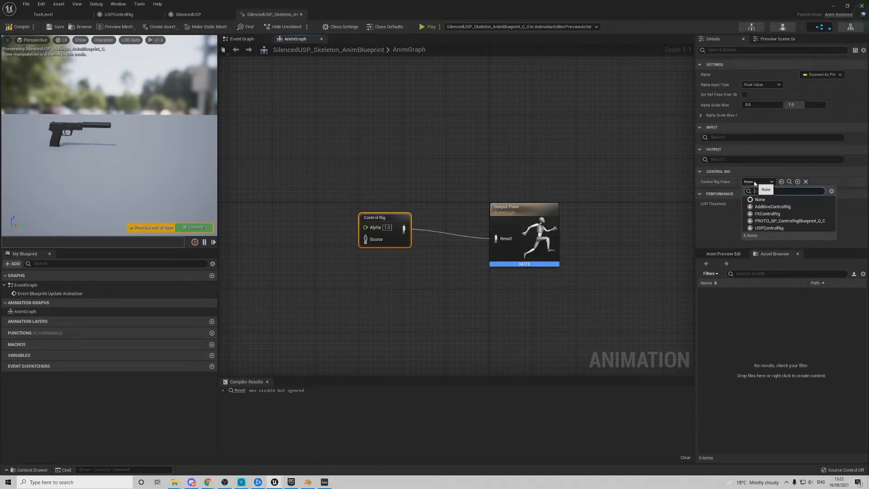
left_click(769, 228)
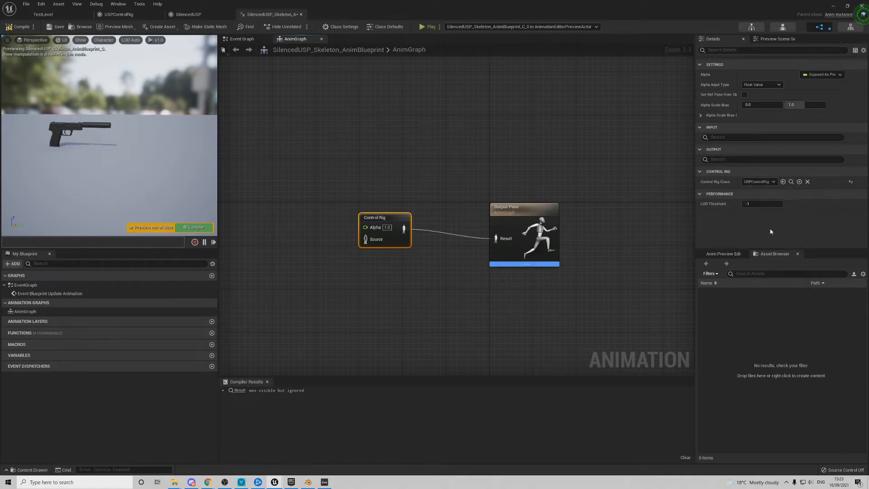
left_click(18, 27)
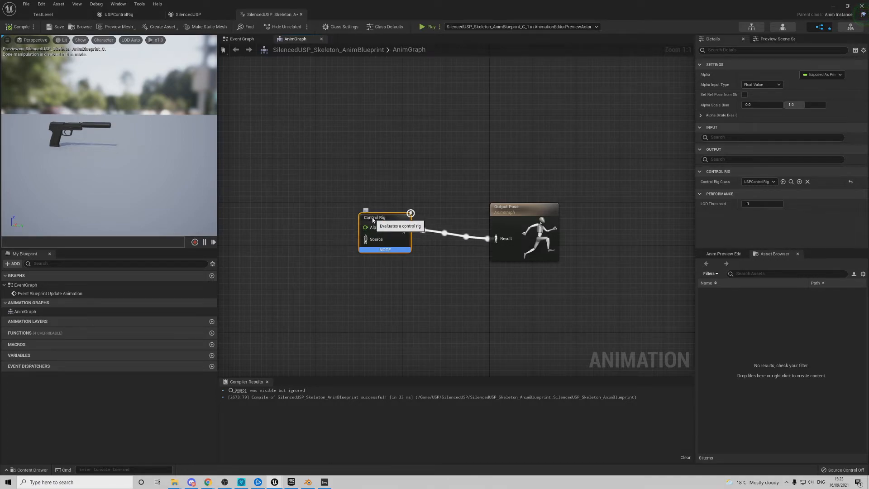
left_click_drag(382, 222, 377, 222)
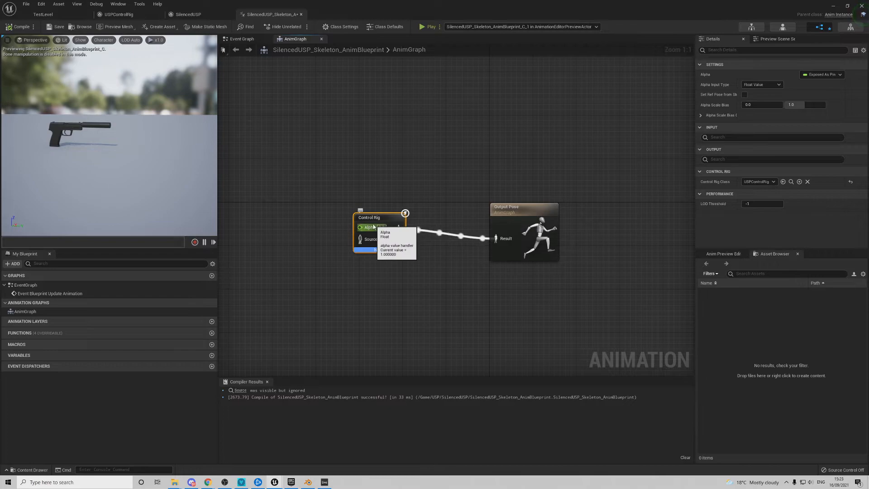
Step: Make the TimeSinceLastShot variable in USPControlRig instance editable and compile the rig
left_click(135, 18)
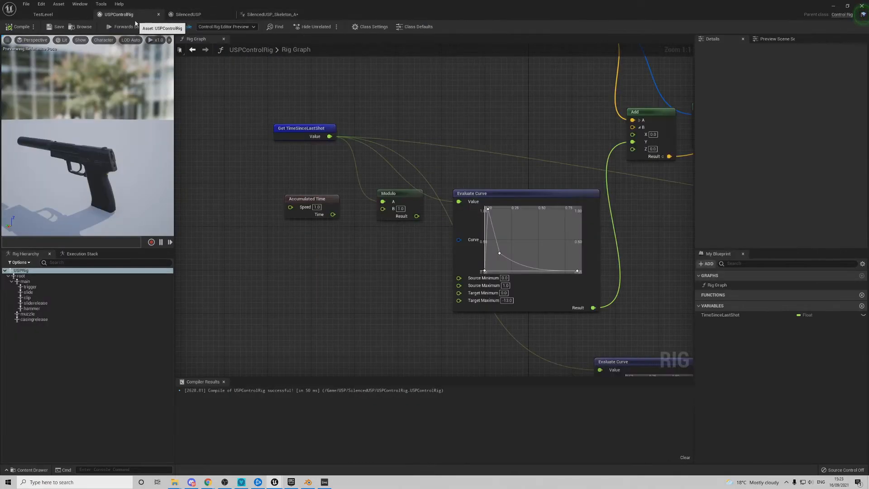
left_click(728, 315)
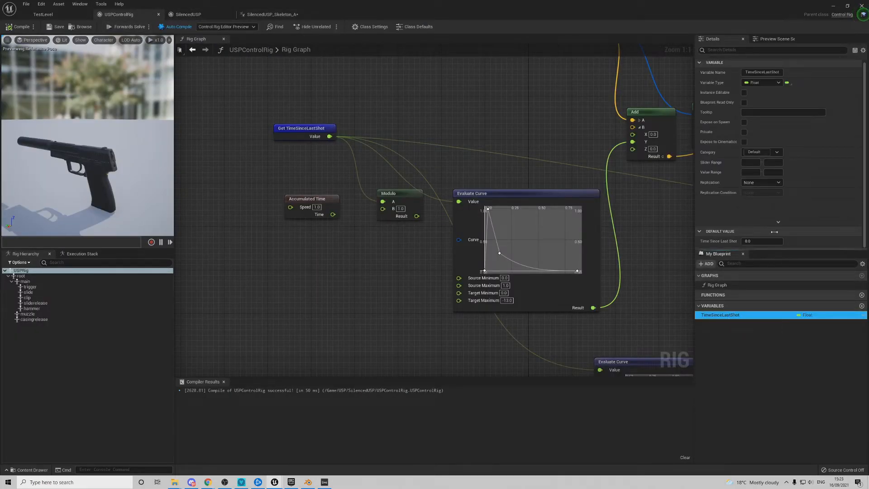
left_click(744, 93)
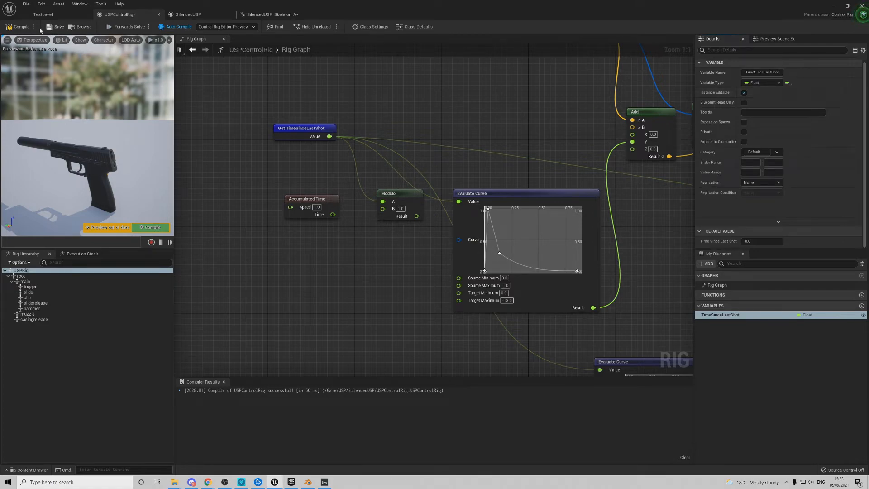
left_click(19, 27)
Step: Expose TimeSinceLastShot as an input pin on the animation blueprint's Control Rig node
left_click(272, 14)
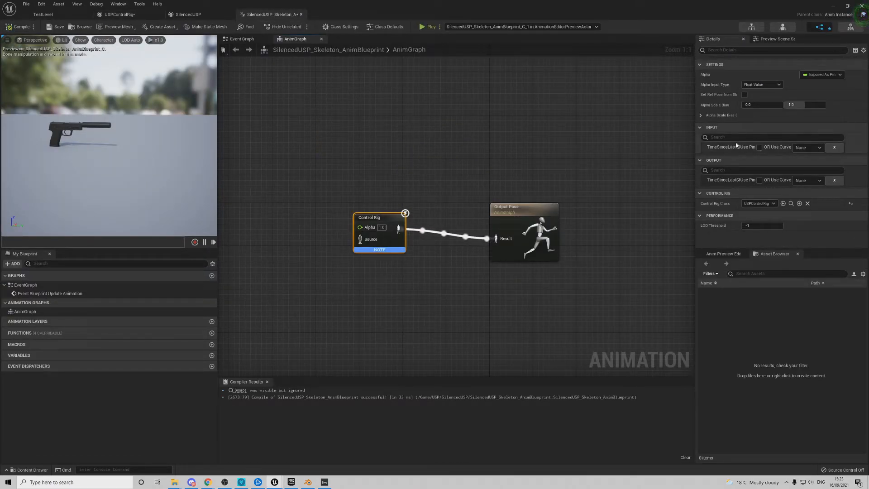
left_click(760, 147)
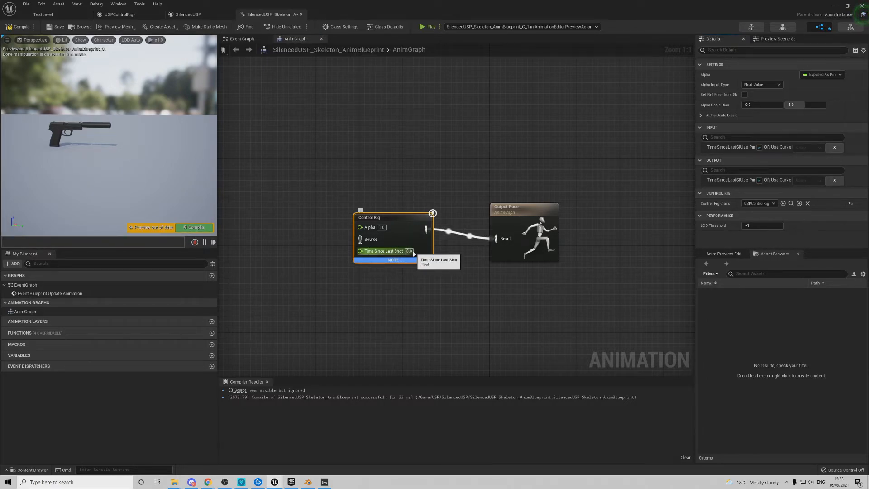
Step: Preview the recoil pose by compiling the animation blueprint with Time Since Last Shot set to 0.5 and 0.1 on the Control Rig node
left_click(21, 27)
left_click(409, 251)
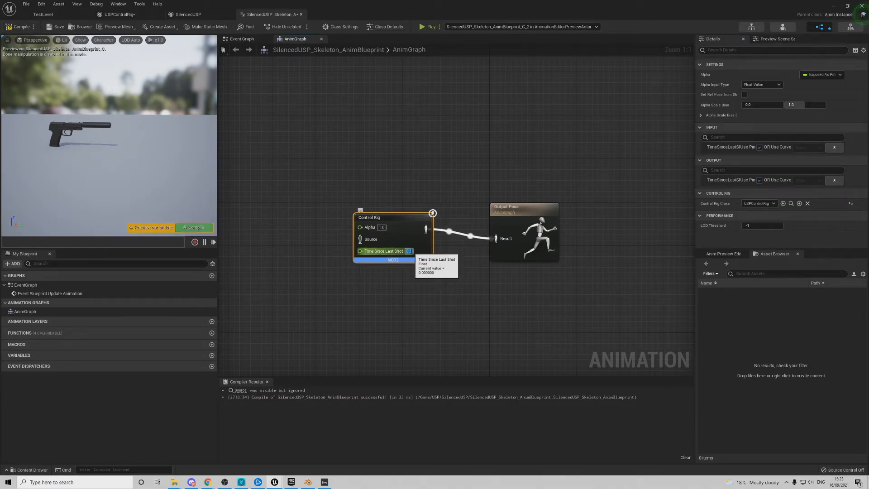
type("0.5")
left_click(21, 27)
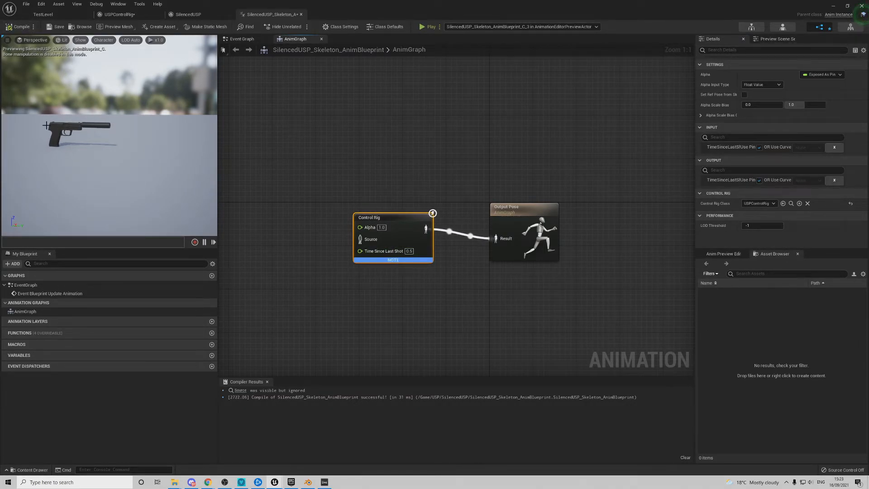
left_click(409, 251)
type("0.1")
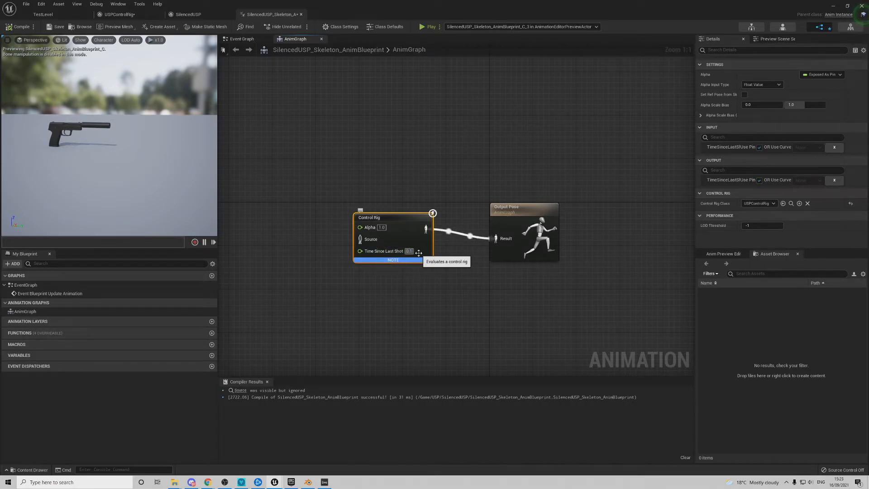
left_click(21, 27)
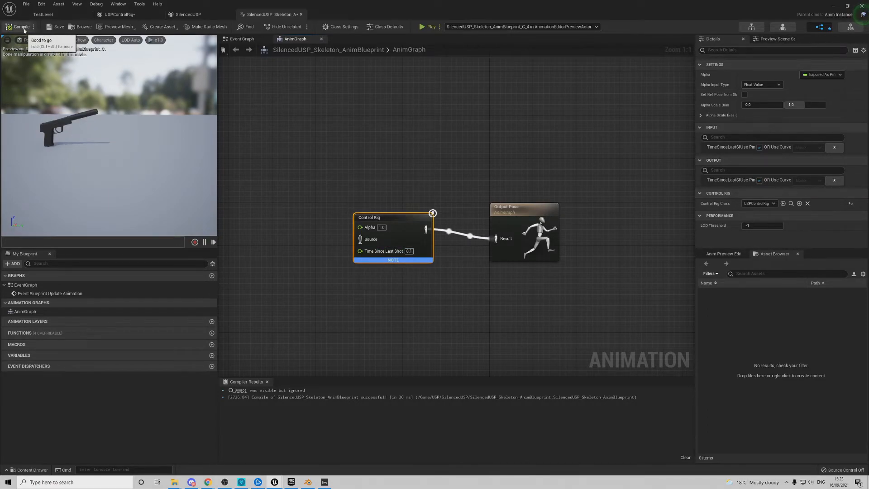
Step: Reset the Control Rig node's Time Since Last Shot to 0 and compile the animation blueprint
left_click(410, 251)
type("0")
key("Return")
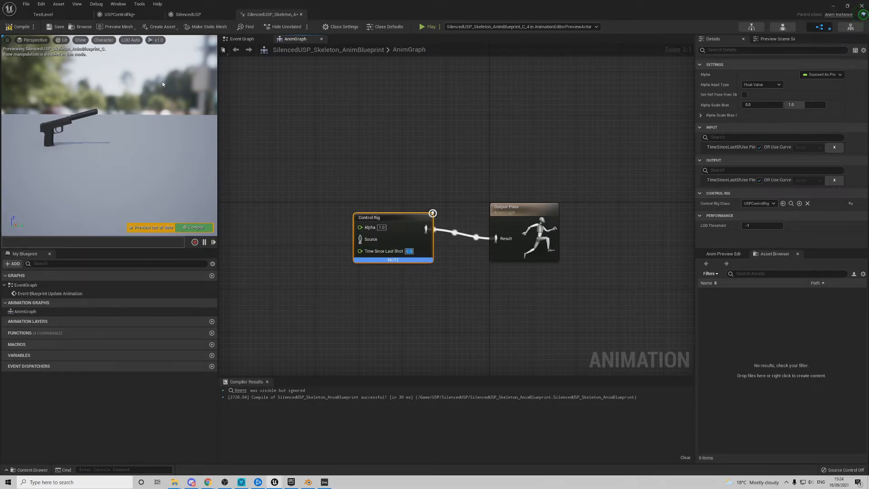
left_click(21, 27)
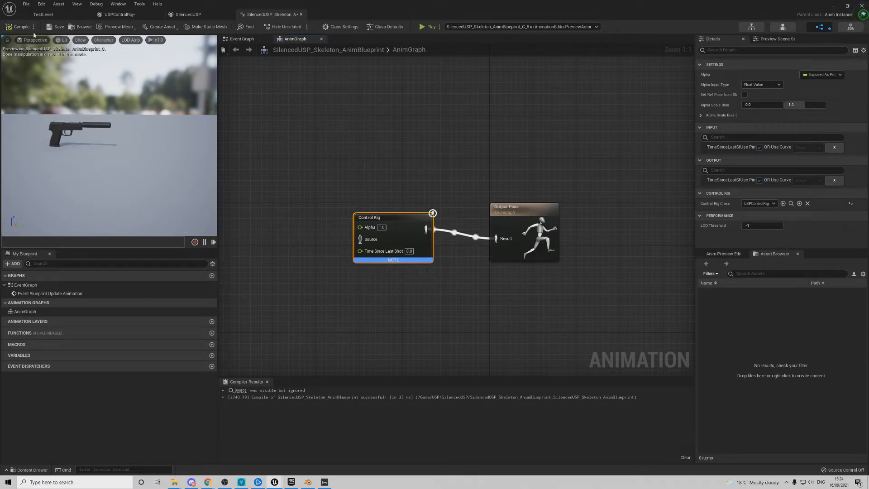
Step: Open the FirstPersonCharacter blueprint from the FirstPersonBP Blueprints folder
left_click(43, 15)
left_click(398, 434)
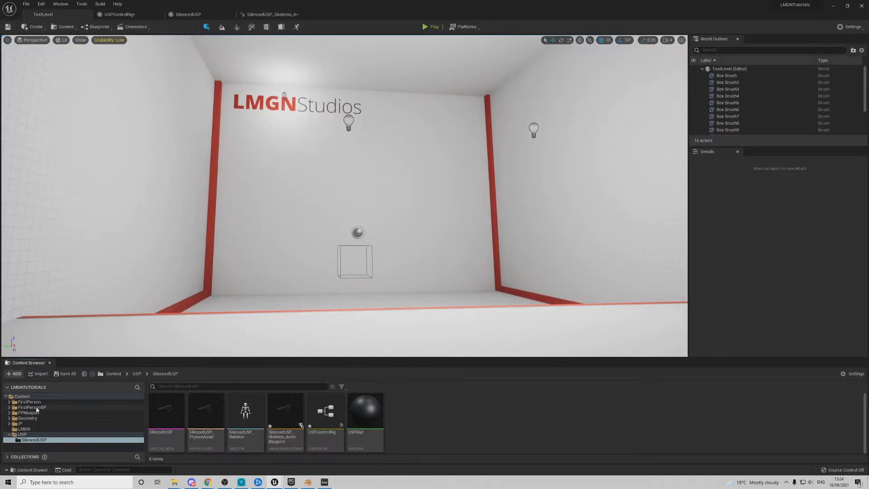
left_click(36, 408)
double_click(165, 409)
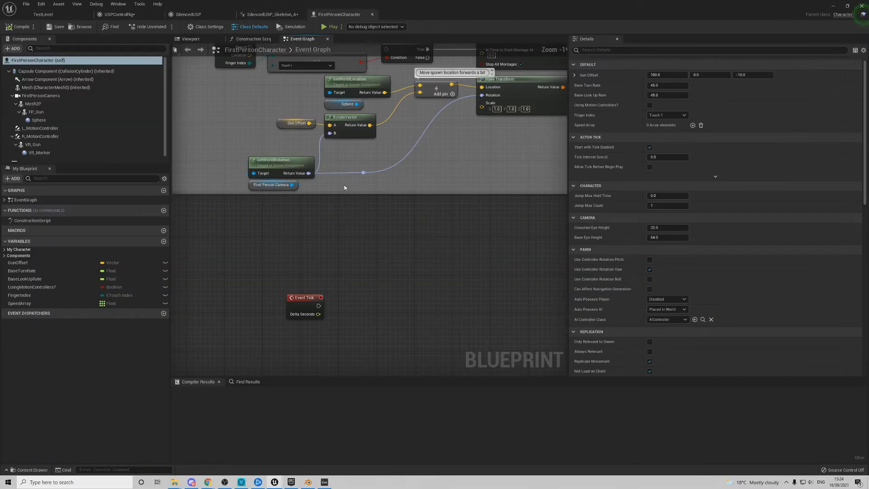
Step: Move the InputAction Fire event out of the spawn projectile logic into the empty graph area below Event Tick
right_click_drag(390, 350, 434, 188)
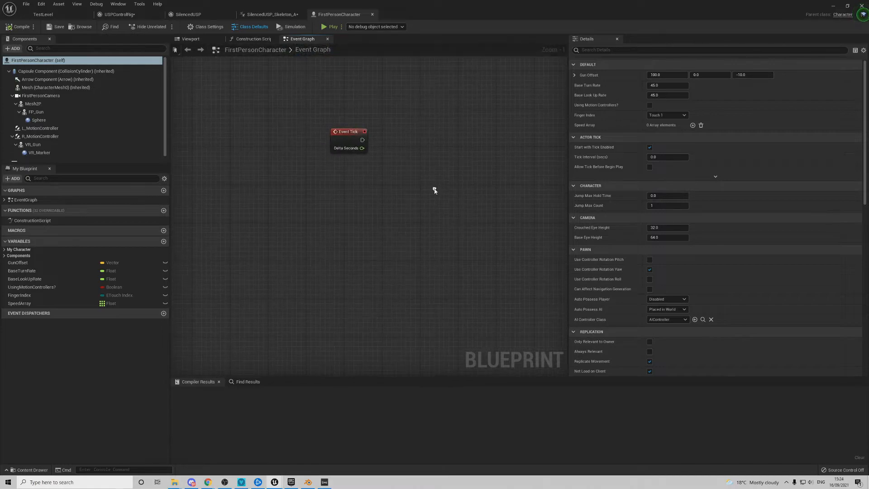
scroll(268, 226, "down", 9)
scroll(275, 184, "up", 7)
left_click(258, 168)
right_click_drag(258, 168, 277, 101)
left_click_drag(278, 100, 282, 242)
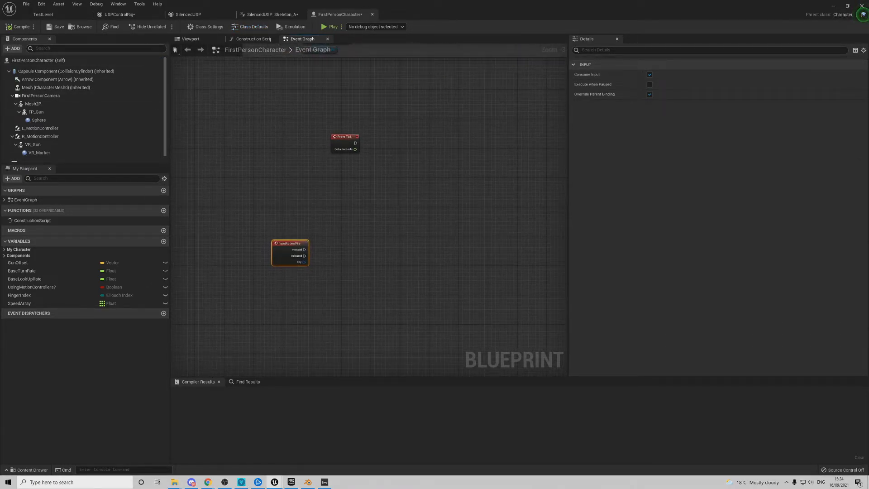
Step: Delete the Mesh2P arms and the FP_Gun component from FirstPersonCharacter
left_click(191, 39)
left_click(364, 211)
key("Delete")
left_click(333, 216)
key("Delete")
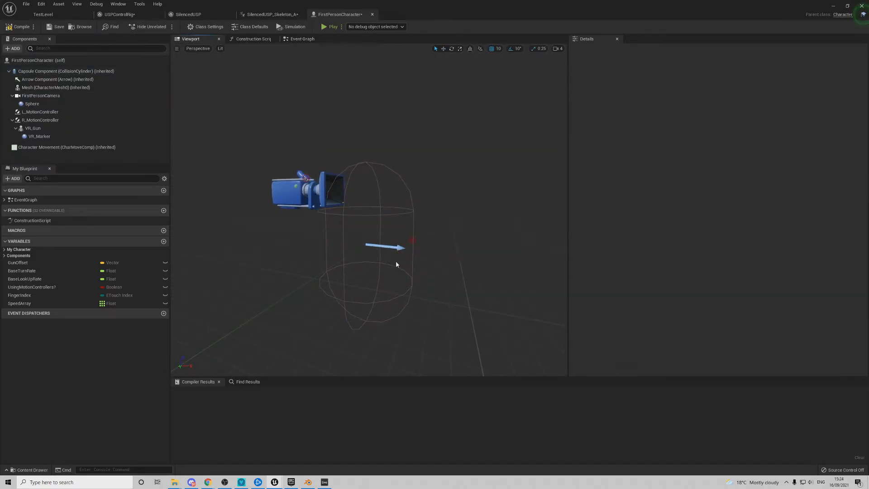
Step: Reset FirstPersonCamera's location to the origin and set its Z location to 65
left_click(322, 190)
left_click(850, 129)
left_click(751, 127)
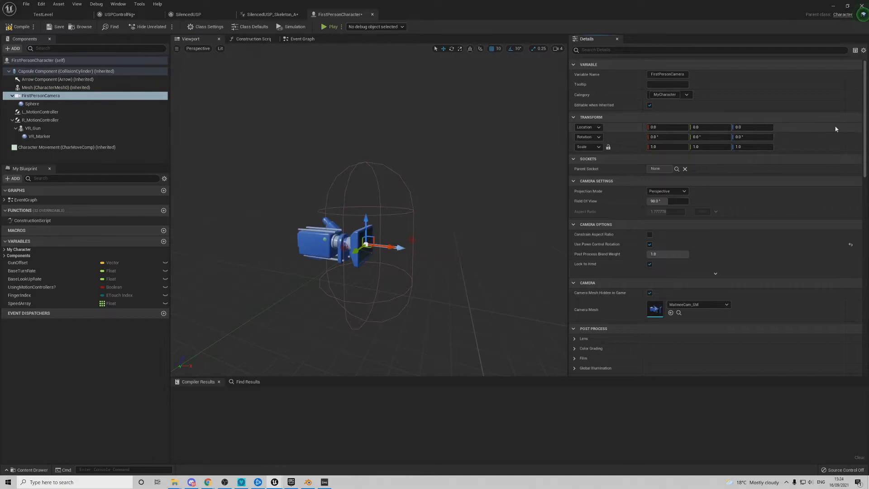
type("65")
key("Return")
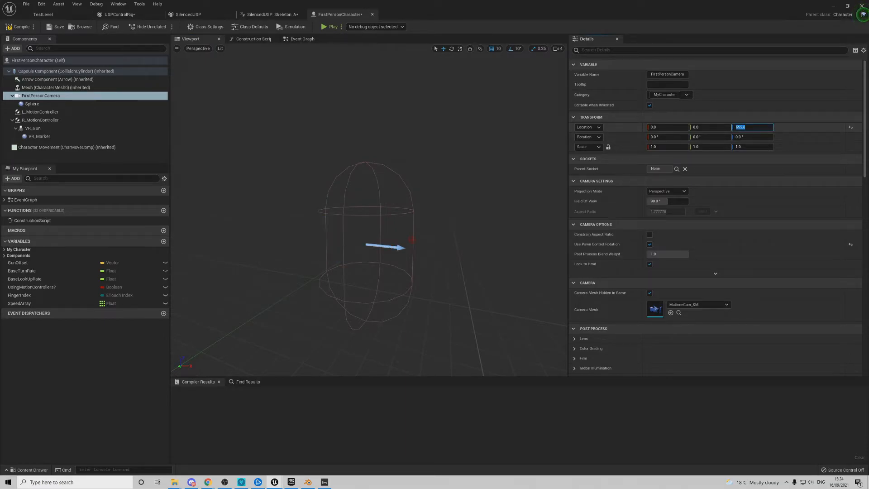
type("65")
key("Return")
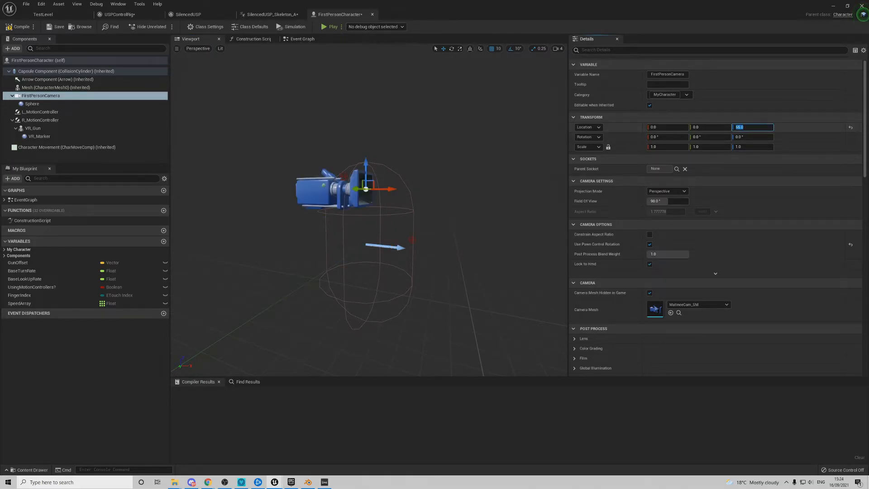
Step: Delete the Sphere and VR_Marker components and compile FirstPersonCharacter
left_click(32, 104)
left_click(39, 137, "ctrl")
key("Delete")
left_click(17, 26)
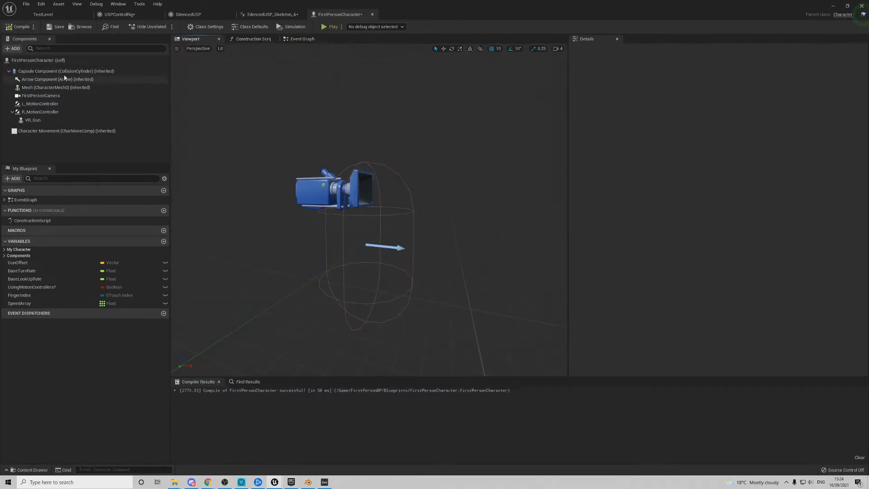
Step: Add a Skeletal Mesh component to FirstPersonCharacter, keeping its default name
left_click(13, 48)
type("skelet")
left_click(26, 80)
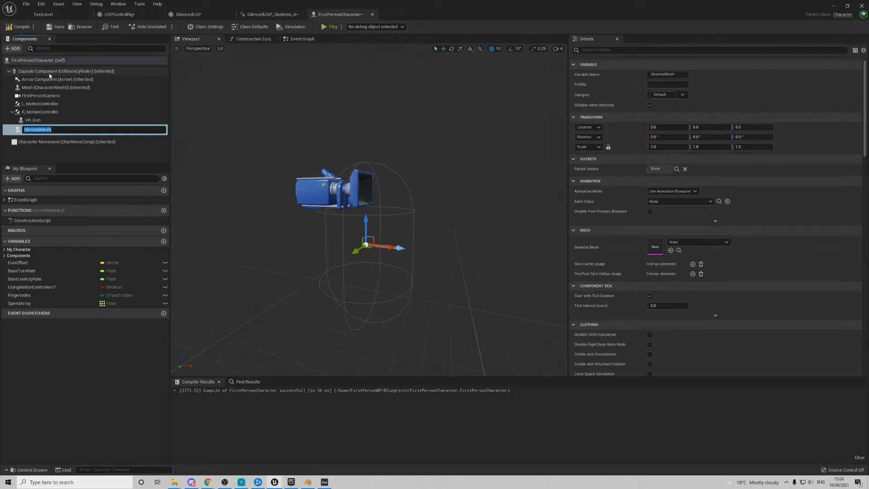
left_click(47, 129)
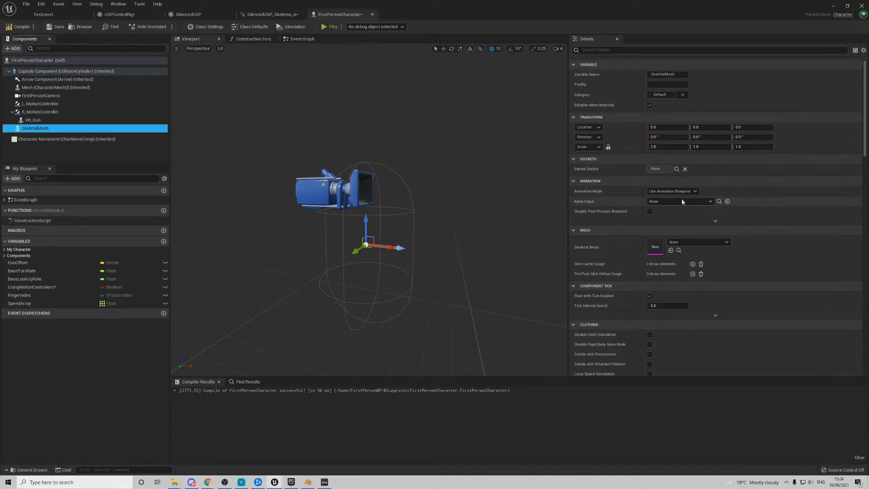
Step: Assign the SilencedUSP mesh and the SilencedUSP_Skeleton_AnimBlueprint anim class to the new skeletal mesh component
left_click(698, 242)
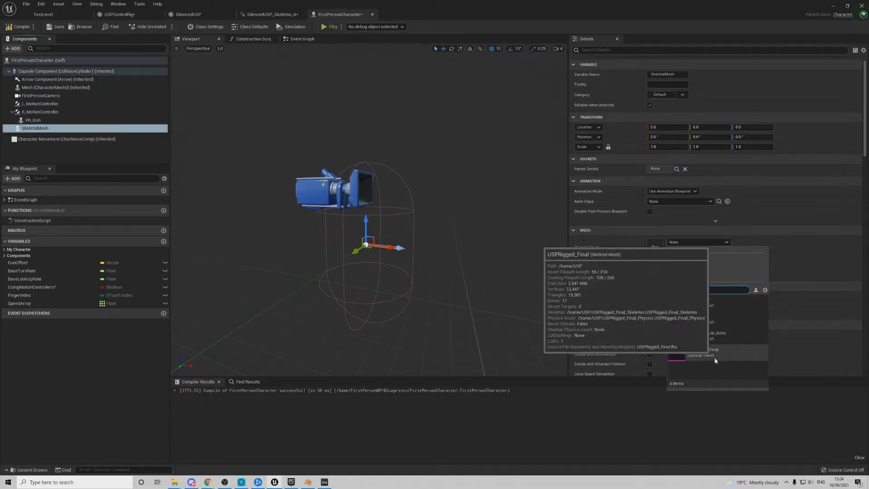
left_click(700, 302)
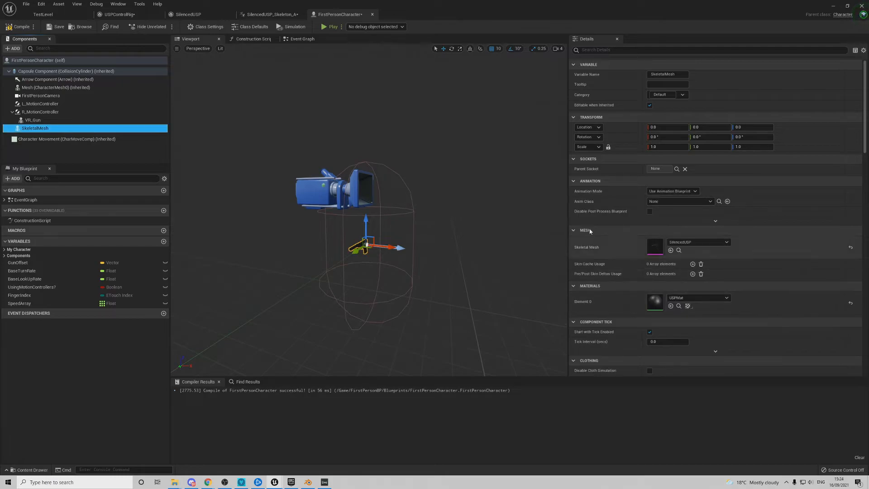
left_click(670, 201)
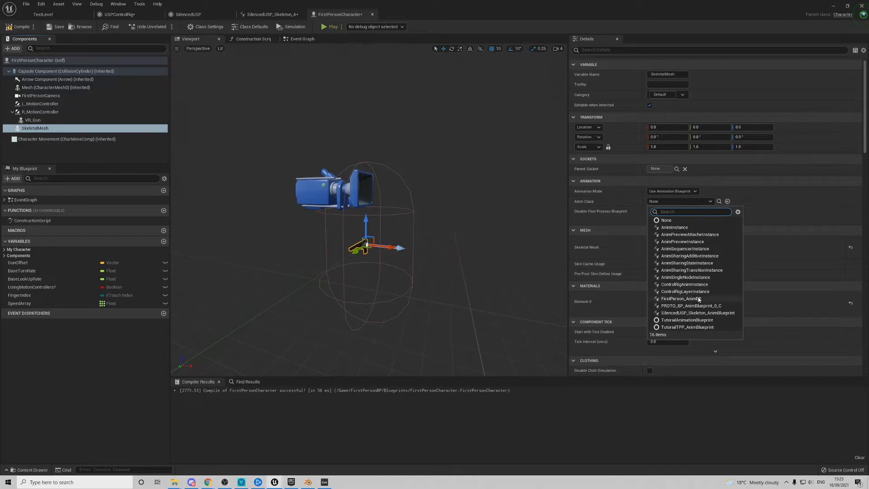
left_click(697, 313)
Step: Rotate the pistol -90° about Z and place it beside the camera at about X 20, Y 30, Z 60
key("f")
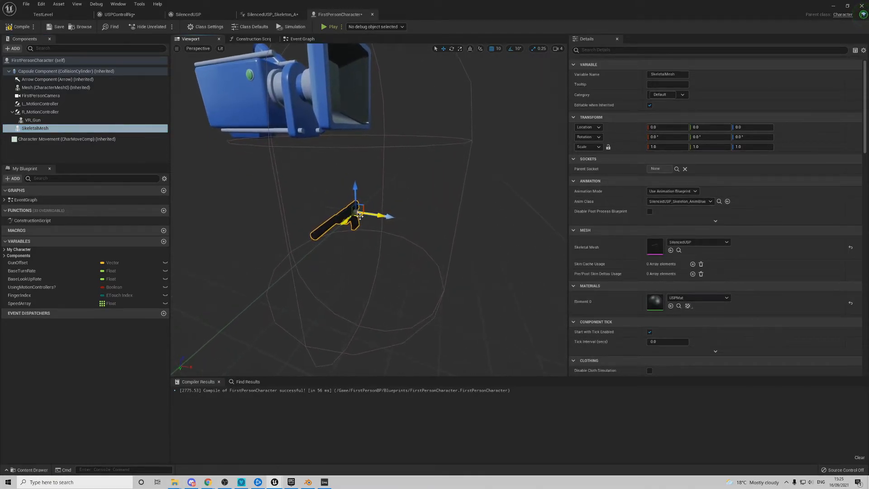
left_click_drag(356, 193, 398, 149)
key("f")
key("e")
key("w")
right_click_drag(369, 154, 369, 181)
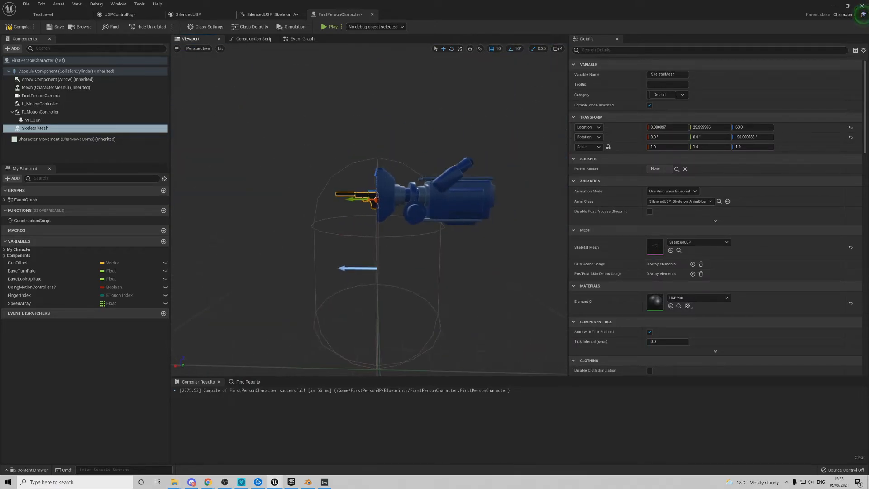
left_click_drag(364, 200, 336, 199)
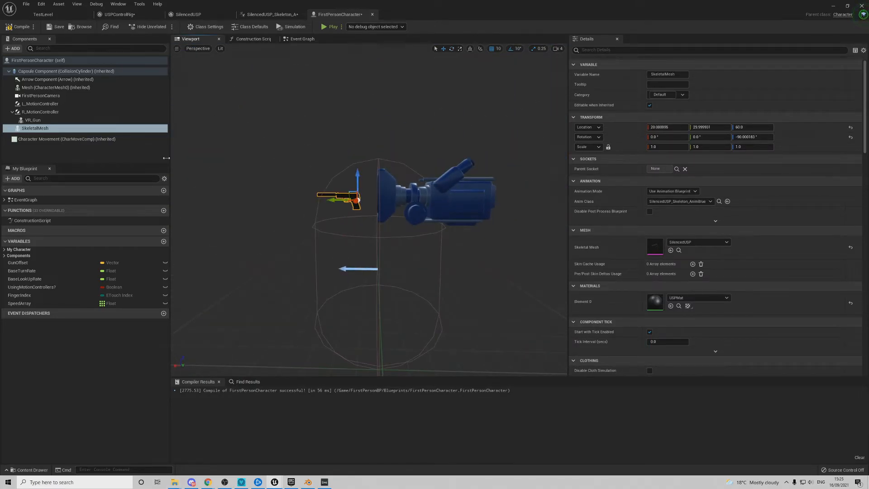
Step: Parent the pistol's SkeletalMesh to FirstPersonCamera, compile the blueprint, and play-test the view in TestLevel
left_click_drag(27, 131, 43, 96)
left_click(18, 27)
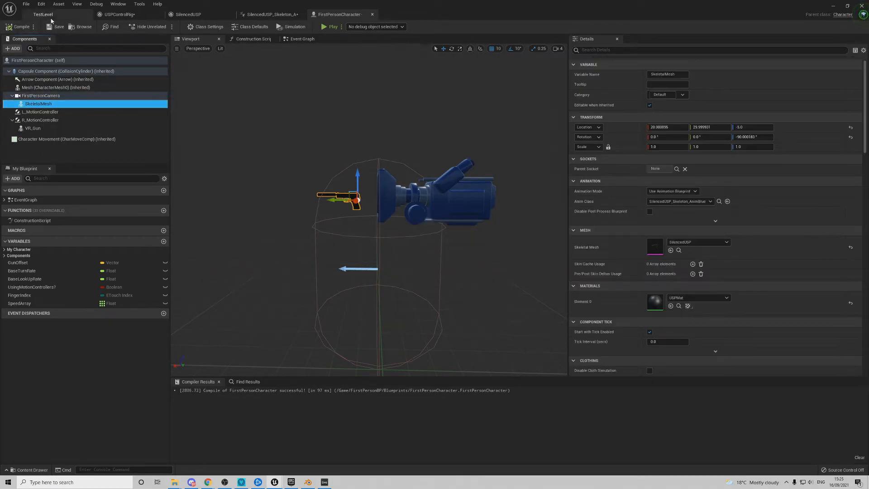
left_click(43, 14)
left_click(433, 27)
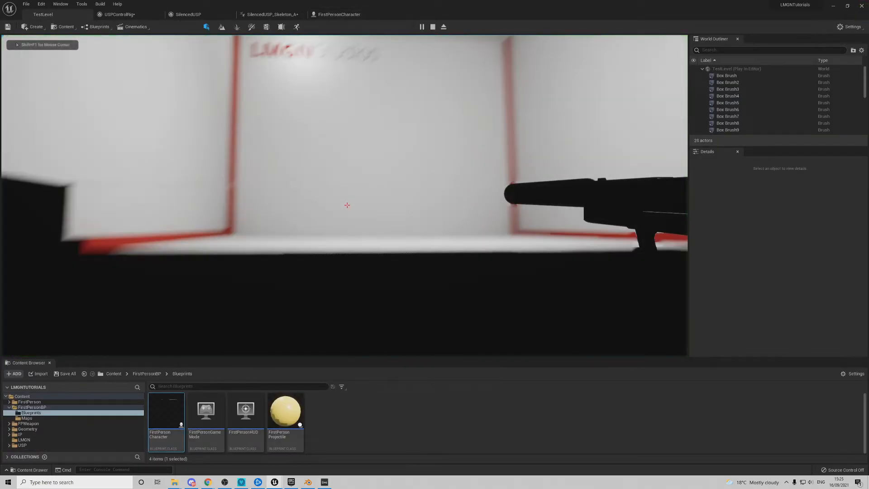
key("Escape")
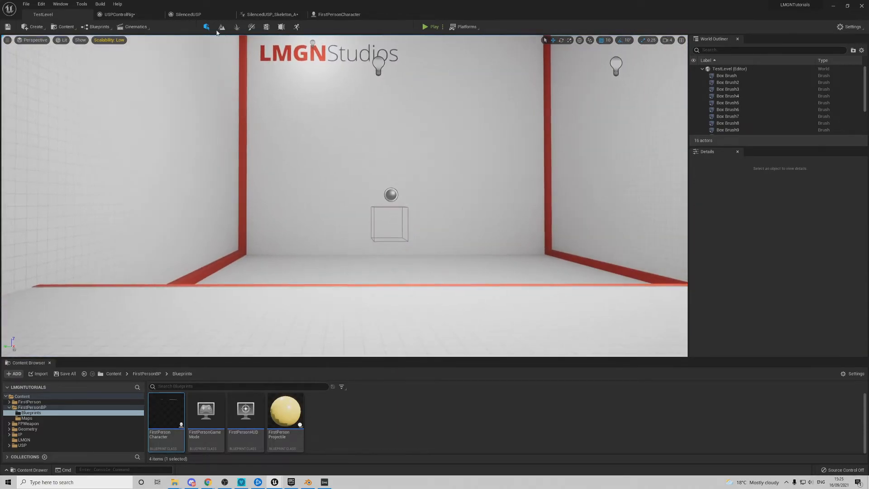
Step: Move the pistol forward and down to about X 40, Z -15 relative to the camera and play-test its placement
left_click(110, 14)
left_click(334, 14)
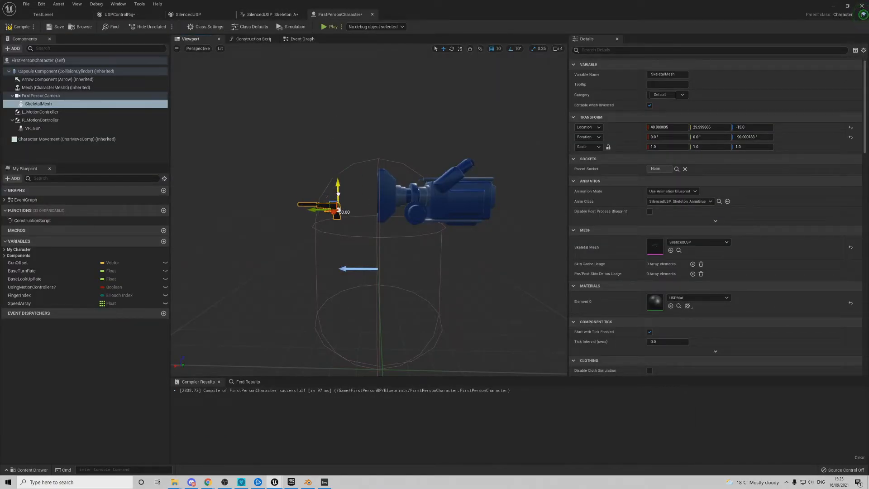
left_click(43, 14)
left_click(428, 27)
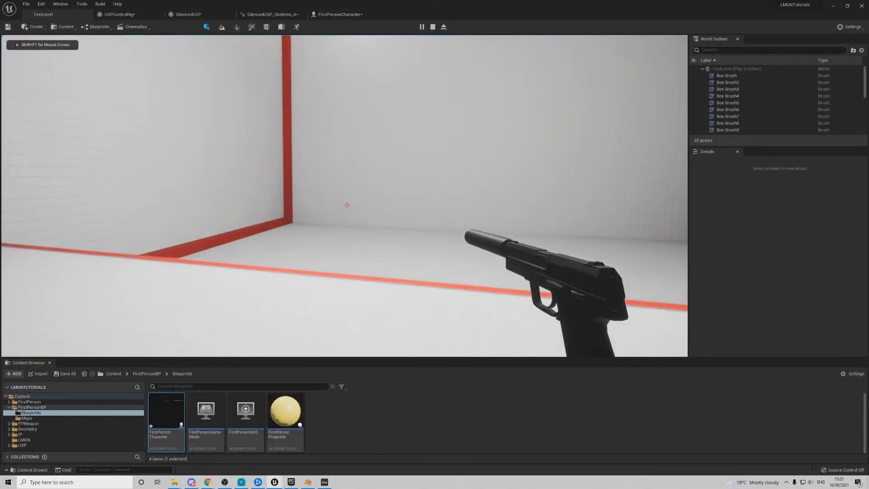
key("Escape")
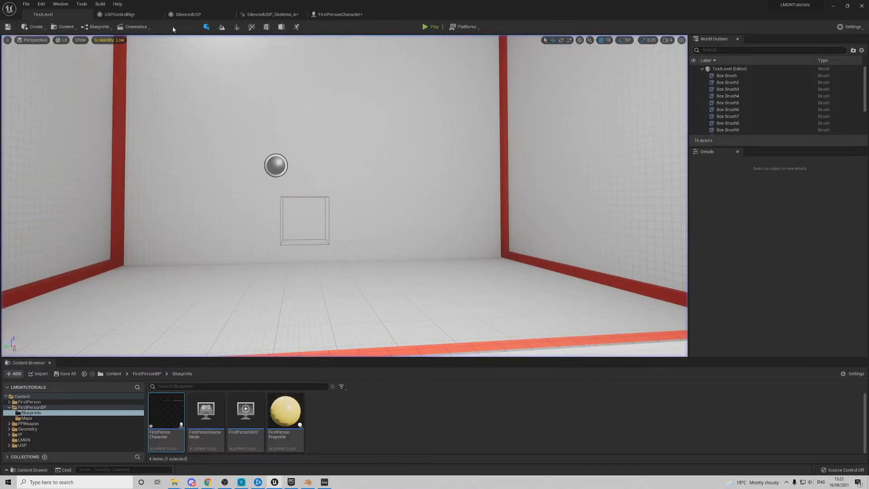
Step: Create a float variable named LastShotTime in the FirstPersonCharacter blueprint
left_click(120, 14)
left_click(356, 13)
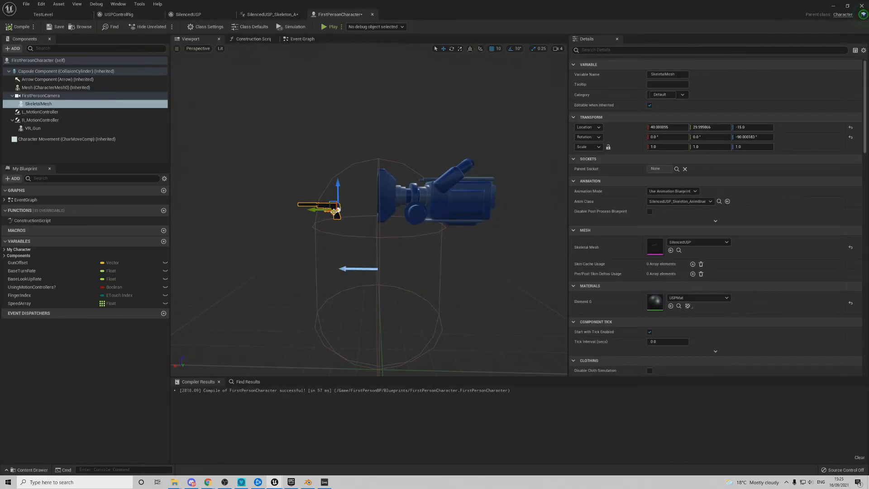
left_click(300, 39)
scroll(385, 219, "up", 5)
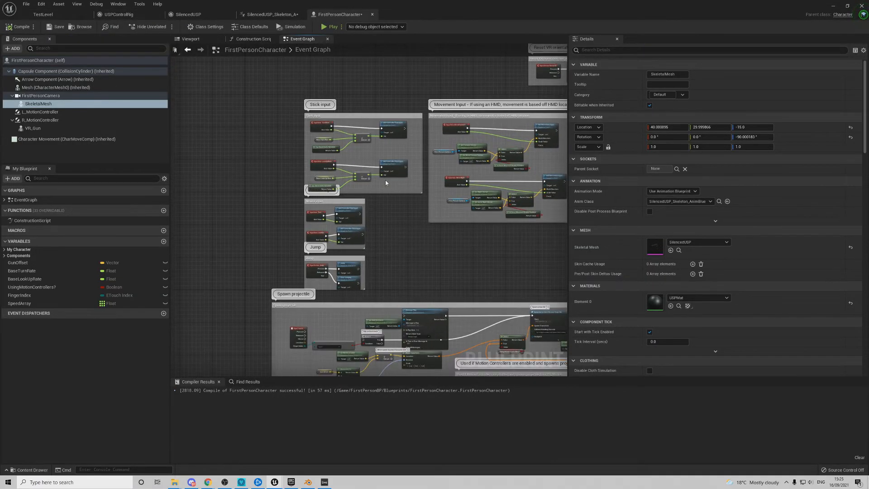
left_click(164, 241)
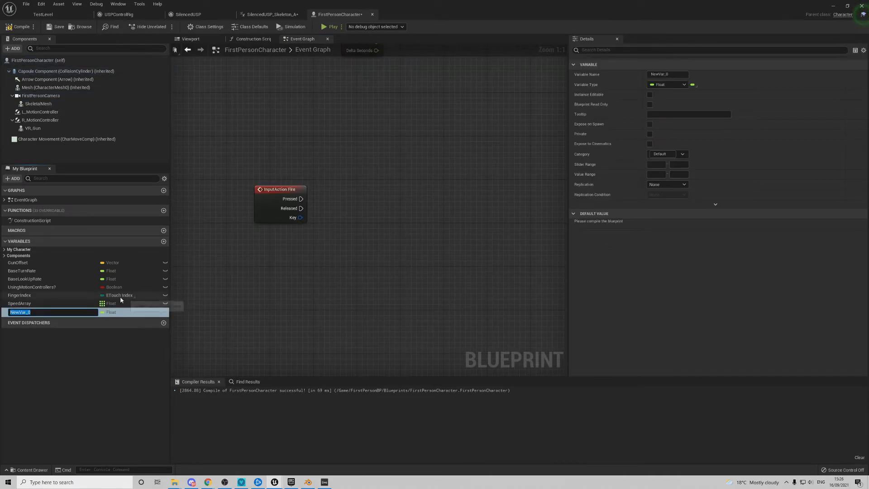
type("LastShotTim")
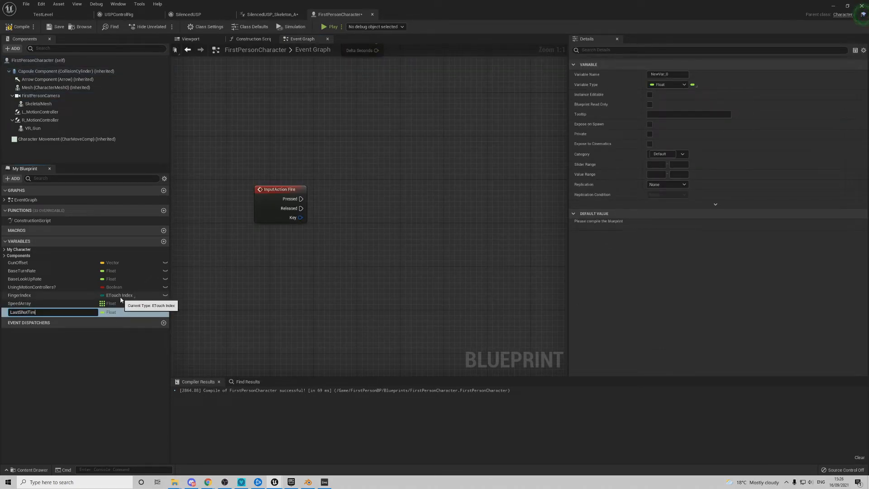
type("e")
key("Return")
Step: Set LastShotTime when InputAction Fire is pressed, using Get Game Time in Seconds as its value
mouse_move(23, 312)
left_mouse_down()
mouse_move(341, 197)
mouse_move(376, 195)
left_mouse_up()
left_click(369, 210)
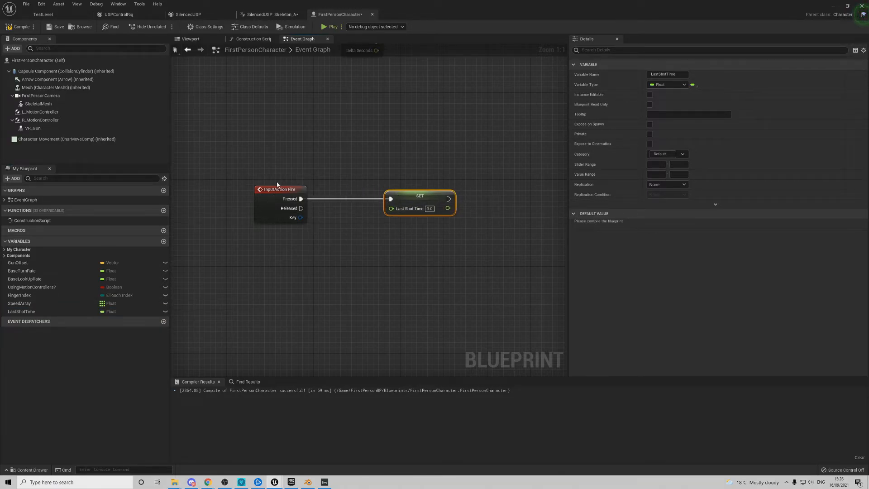
right_click(312, 243)
type("get game time i")
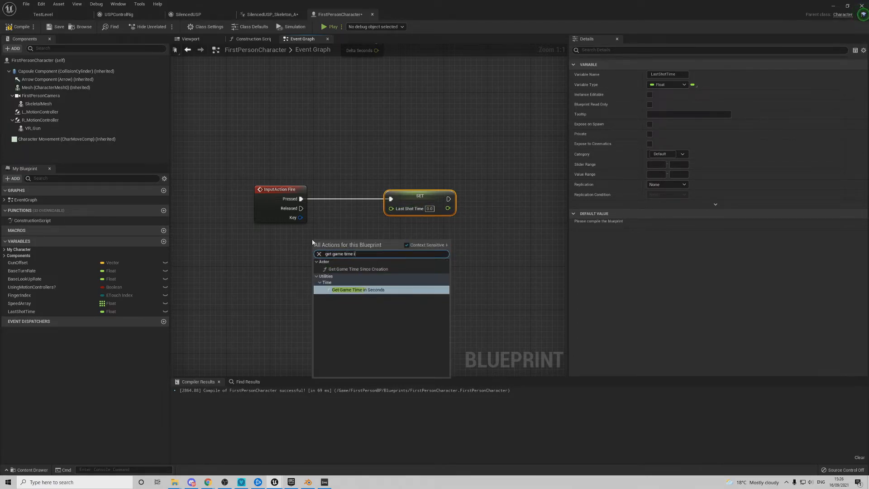
key("Return")
left_click_drag(382, 252, 391, 208)
left_click_drag(349, 251, 332, 262)
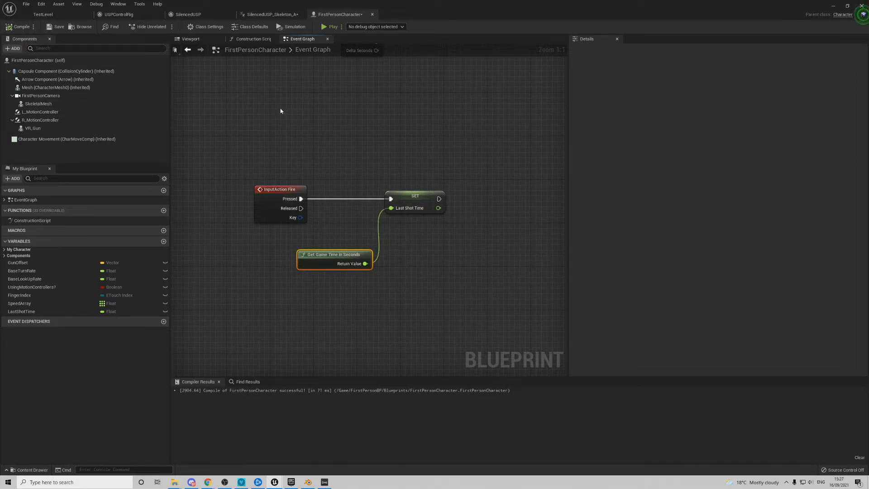
Step: In the SilencedUSP animation blueprint's Event Graph, space out the default nodes and add an Event Blueprint Begin Play above them
left_click(277, 15)
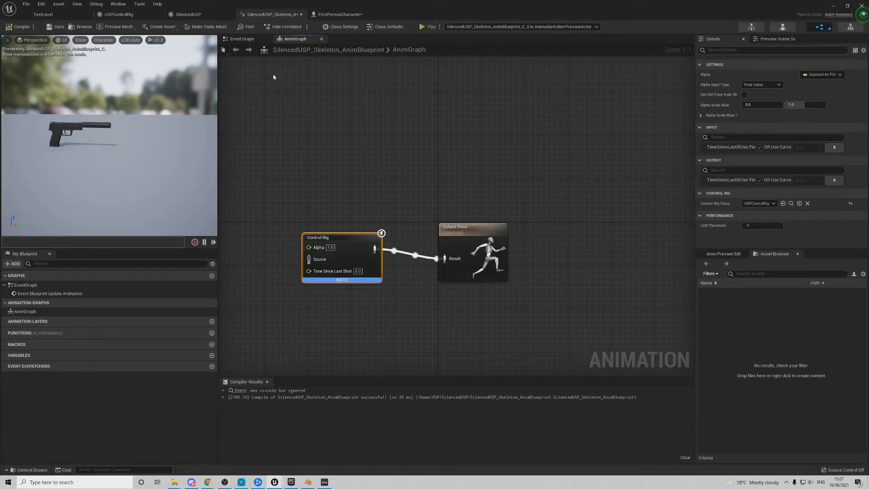
left_click(242, 39)
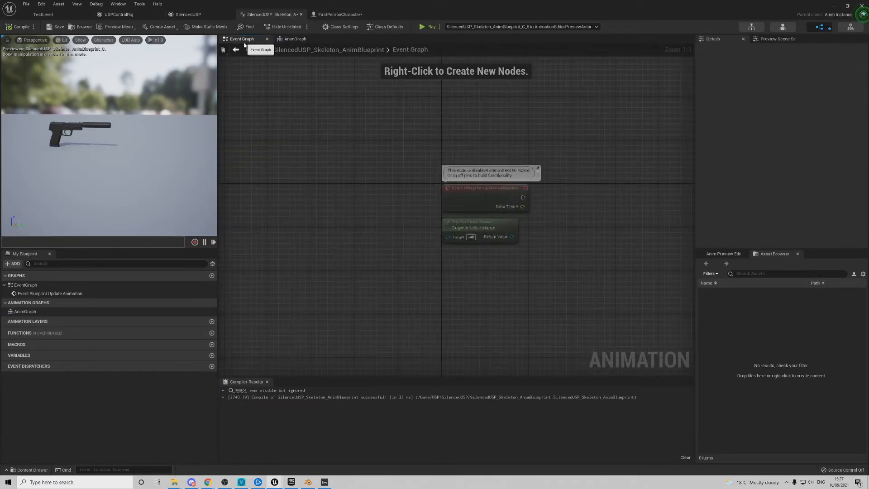
left_click_drag(350, 237, 350, 280)
right_click_drag(423, 272, 408, 203)
left_click_drag(340, 206, 341, 217)
right_click_drag(387, 161, 386, 241)
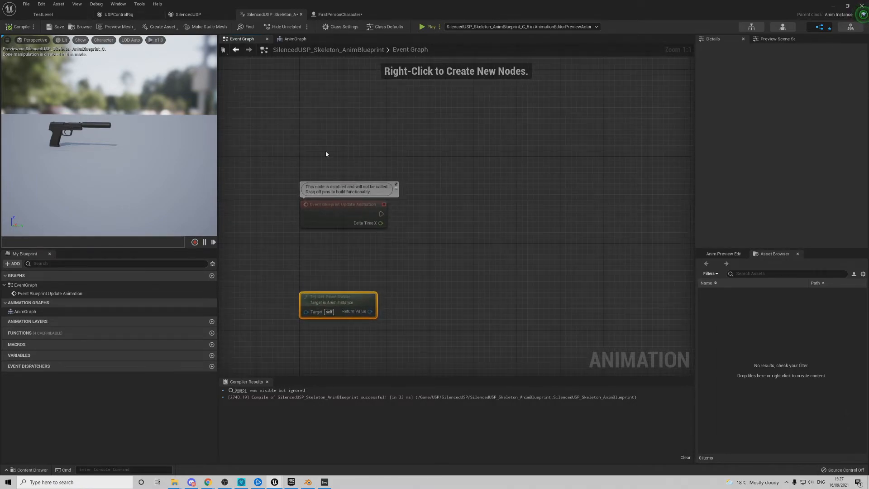
right_click(313, 137)
type("begin")
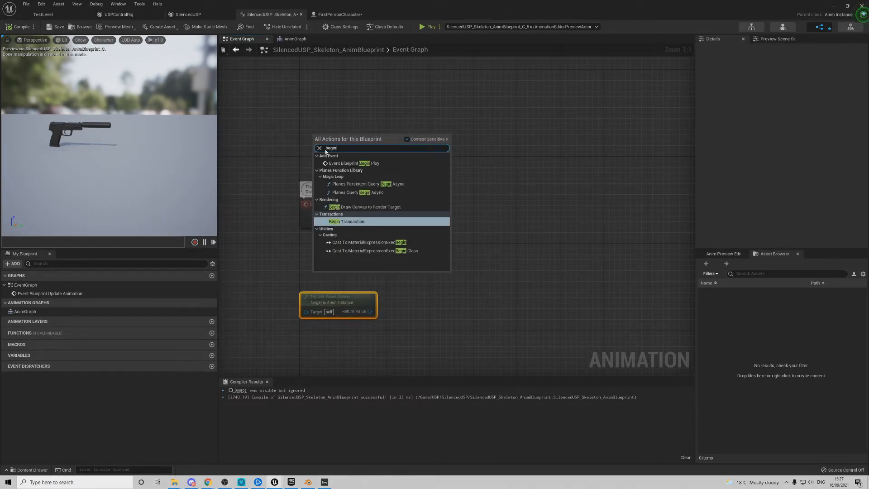
left_click(353, 163)
left_click_drag(356, 147, 345, 130)
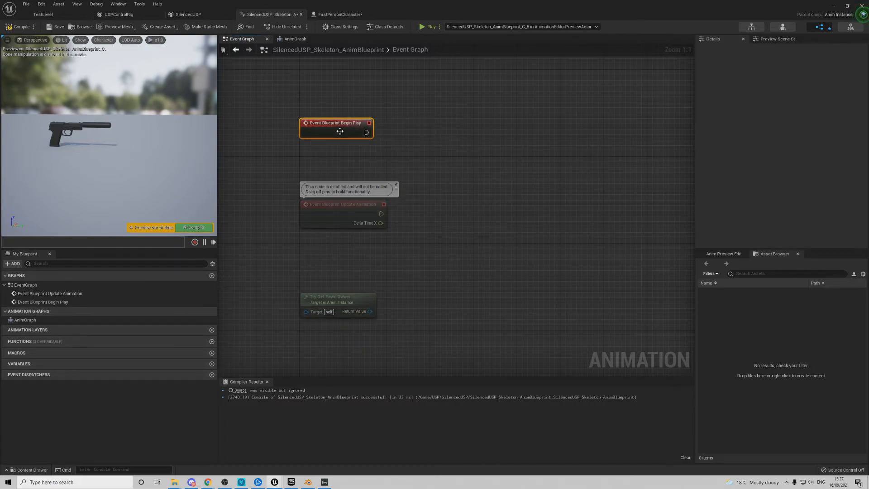
Step: Cast the Try Get Pawn Owner result to FirstPersonCharacter and run the cast from Event Blueprint Begin Play
left_click_drag(347, 297, 464, 128)
type("cast to first")
key("Return")
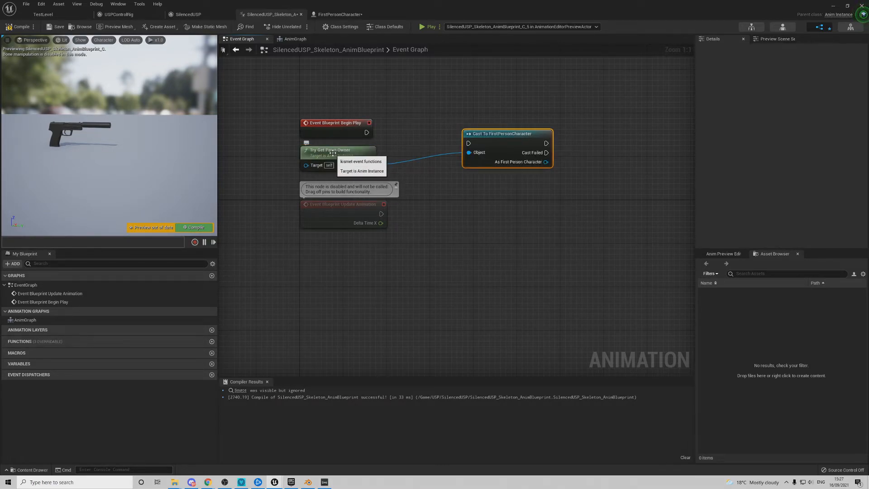
left_click_drag(366, 132, 469, 143)
left_click_drag(496, 140, 468, 124)
right_click_drag(486, 173, 420, 168)
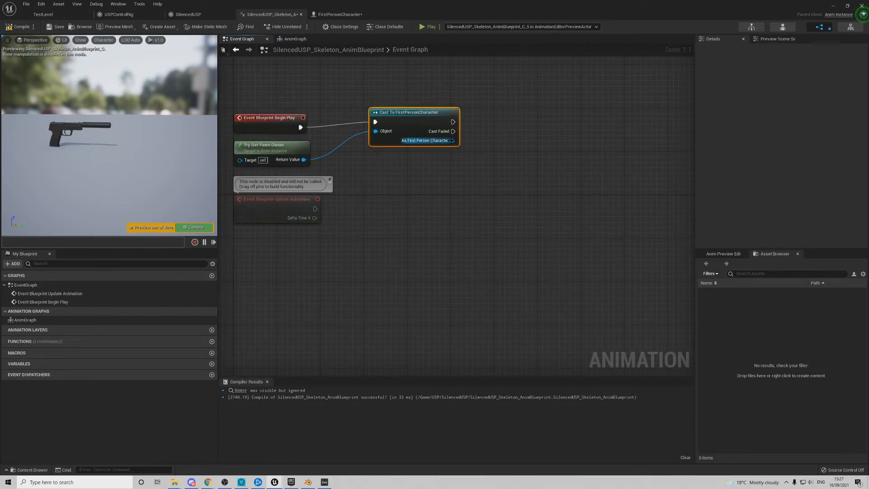
Step: Promote the cast's As First Person Character output to a variable and move the Update Animation event lower in the graph
right_click(451, 140)
left_click(492, 154)
left_click_drag(539, 114, 518, 114)
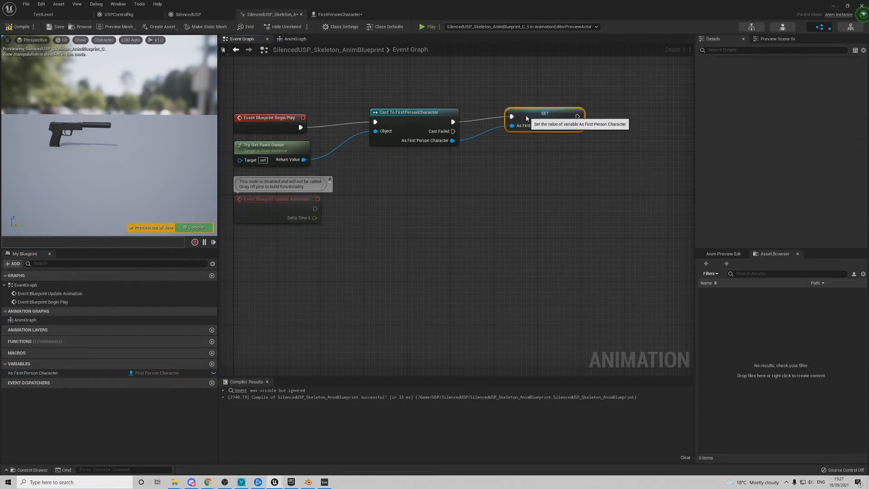
right_click_drag(389, 195, 461, 140)
left_click_drag(328, 144, 330, 171)
left_click(415, 225)
right_click_drag(415, 225, 405, 251)
left_click_drag(272, 247, 447, 167)
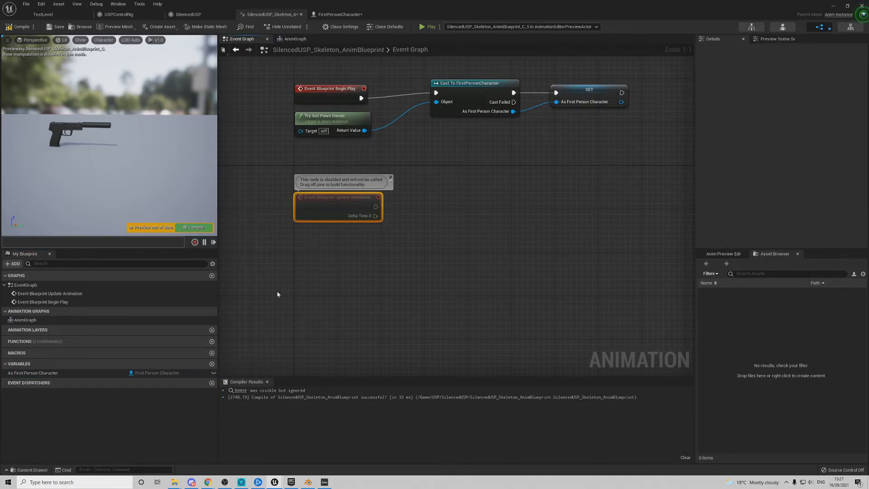
right_click_drag(268, 298, 231, 306)
Step: Add a getter for the As First Person Character variable and read Last Shot Time from it
left_click_drag(53, 373, 340, 282)
left_click(366, 294)
left_click_drag(396, 283, 478, 262)
type("last shot time")
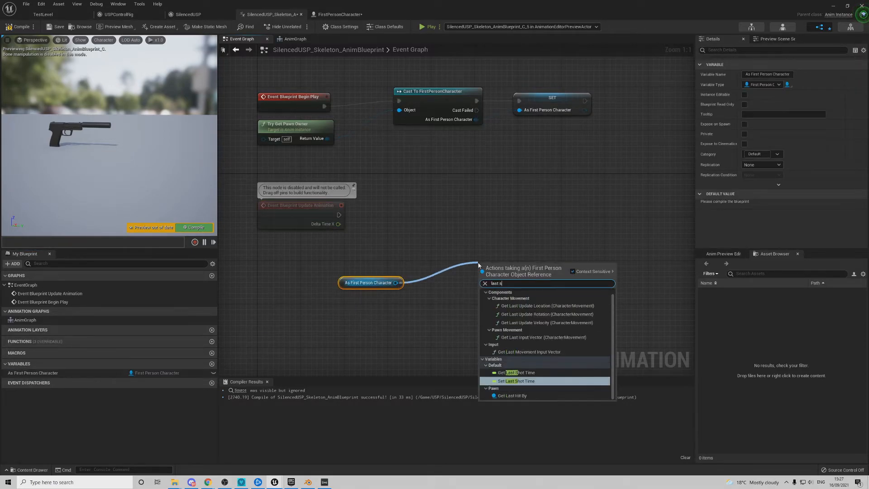
key("Return")
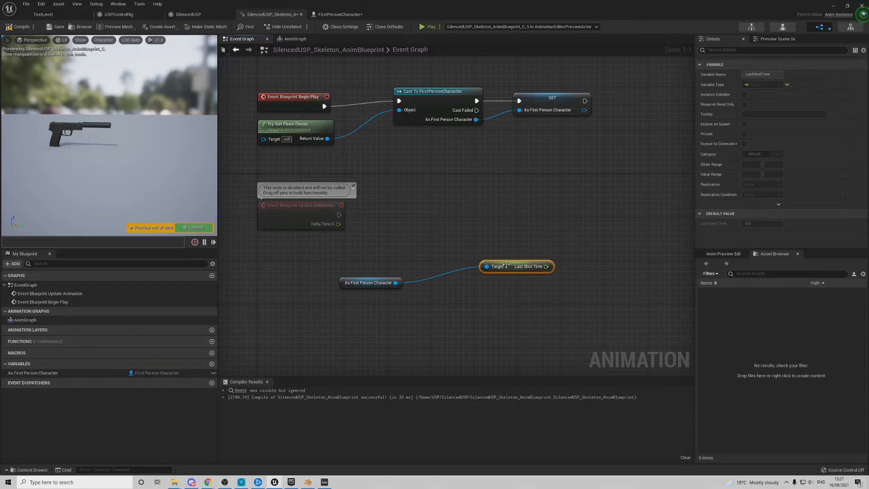
left_click_drag(465, 288, 465, 282)
Step: Subtract Last Shot Time from Get Game Time in Seconds and arrange the nodes below the Update Animation event
right_click(404, 328)
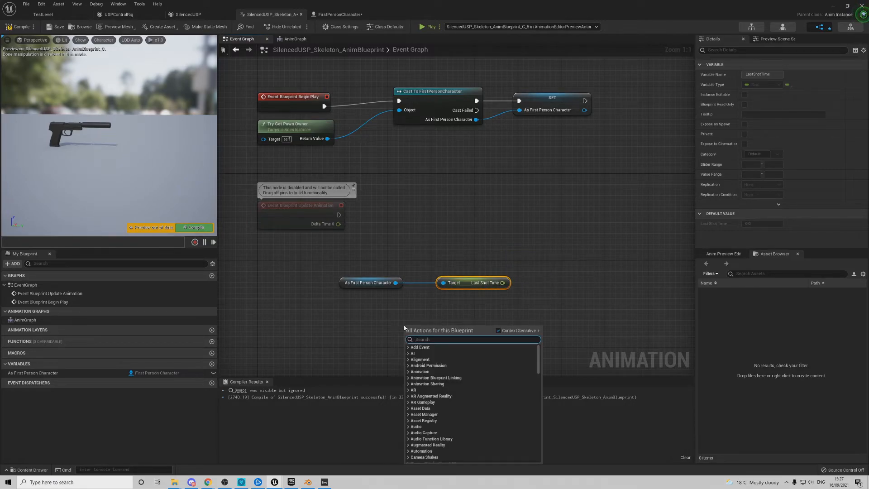
type("get game time in")
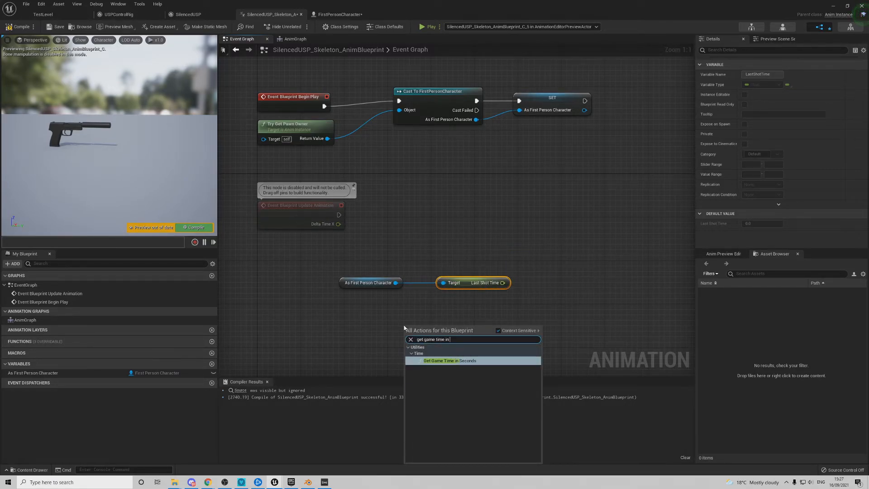
key("Return")
left_click_drag(408, 330, 430, 254)
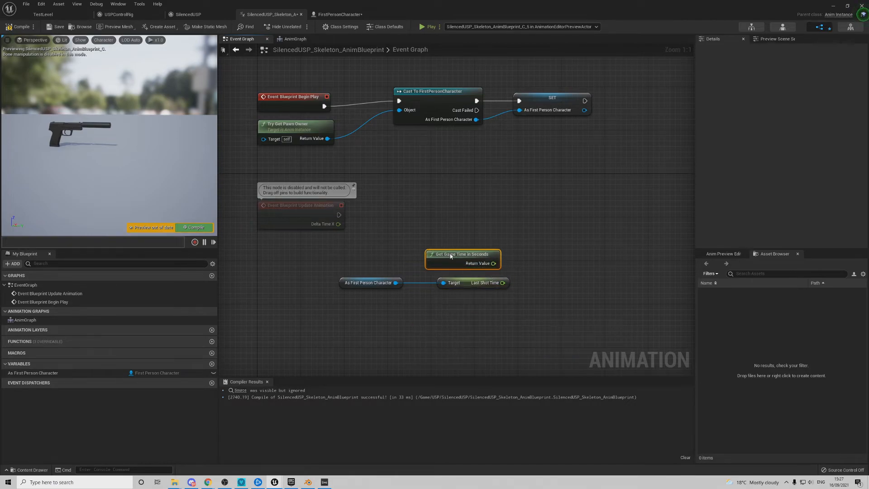
left_click_drag(493, 264, 546, 280)
type("-")
left_click(572, 334)
left_click_drag(348, 254, 475, 315)
left_click(488, 284)
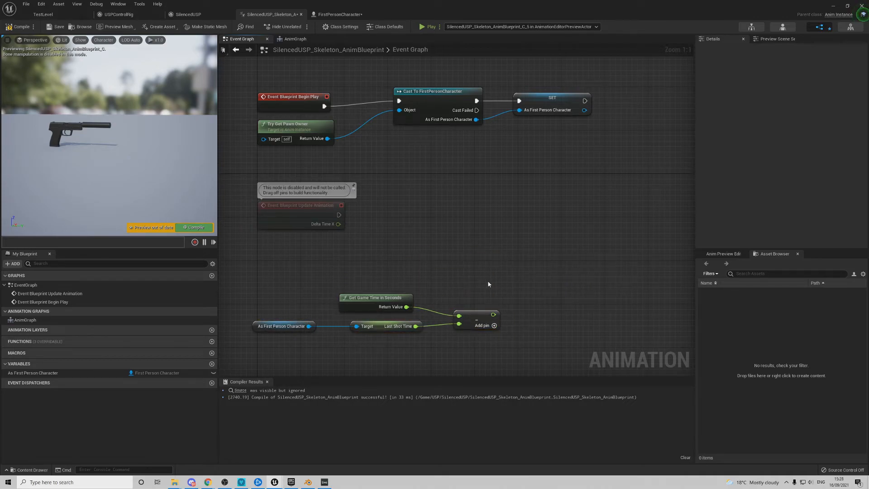
Step: Promote the subtraction result to a float variable and set it from Event Blueprint Update Animation
right_click(494, 314)
left_click(525, 328)
left_click_drag(609, 314, 343, 216)
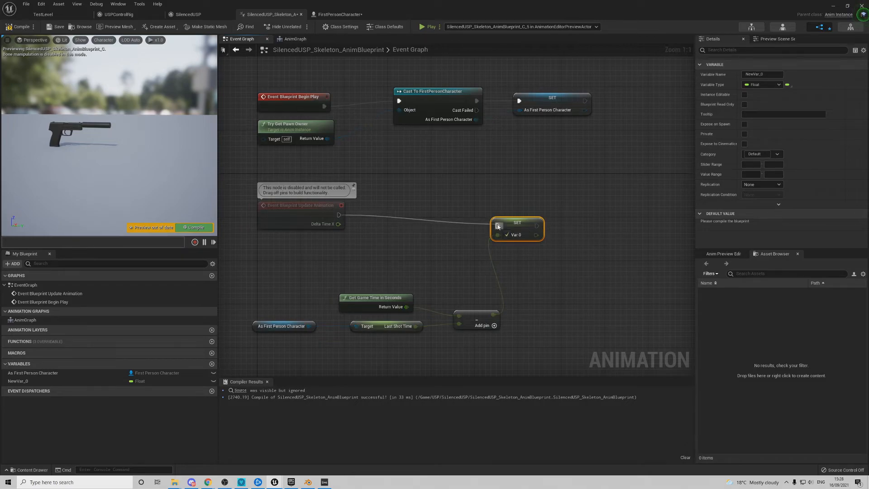
left_click_drag(498, 226, 498, 226)
Step: Rename the new float variable to TimeSinceLastShot and compile the animation blueprint
left_click(33, 381)
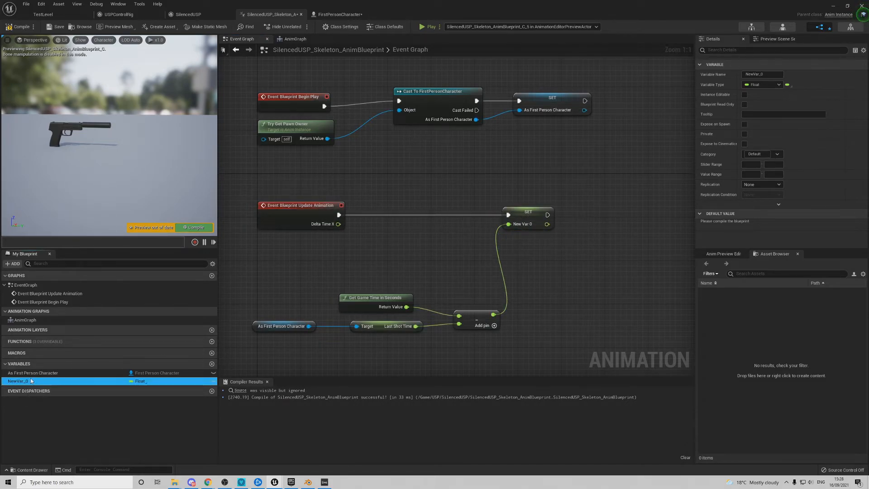
left_click(292, 39)
left_click(244, 39)
left_click(33, 382)
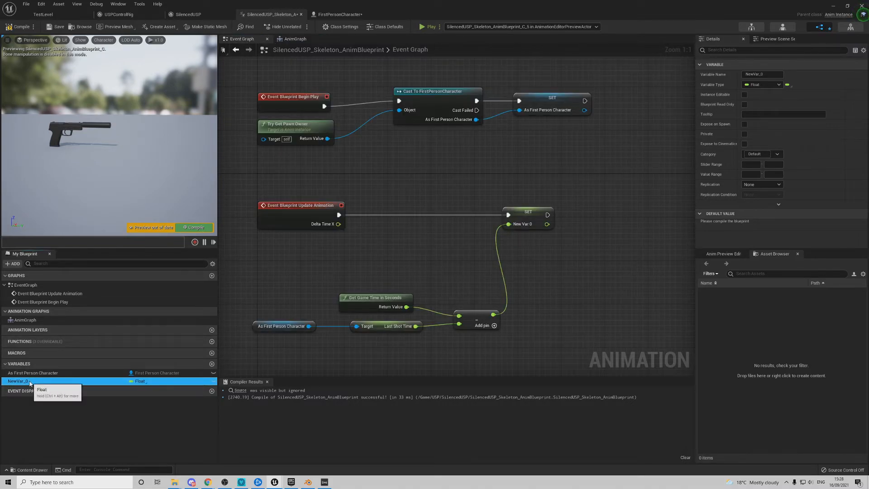
right_click(30, 382)
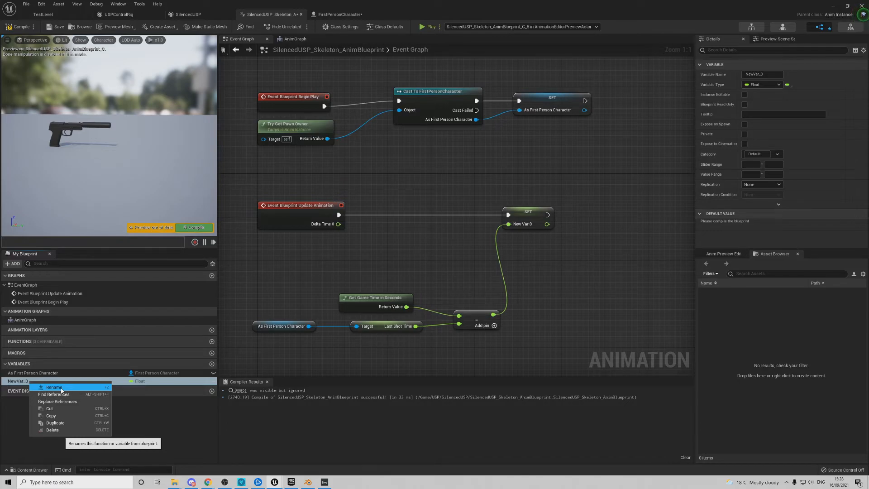
left_click(54, 387)
type("TimeSinceLastS")
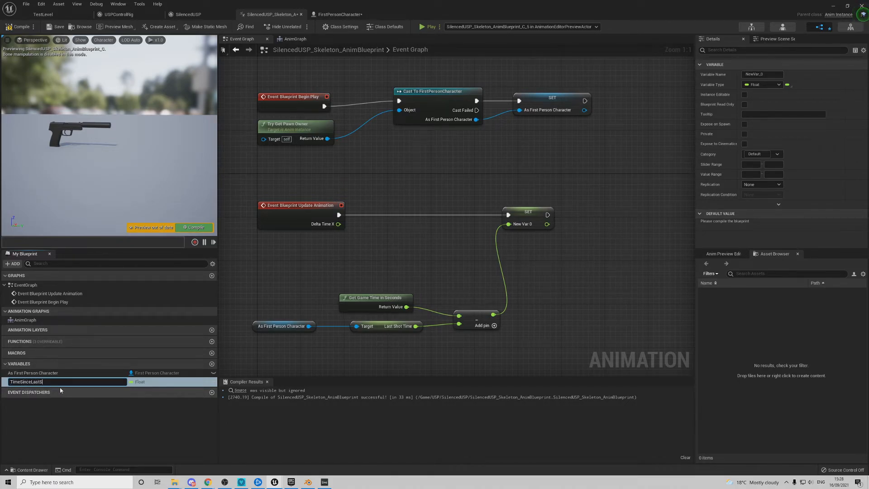
type("hot")
key("Return")
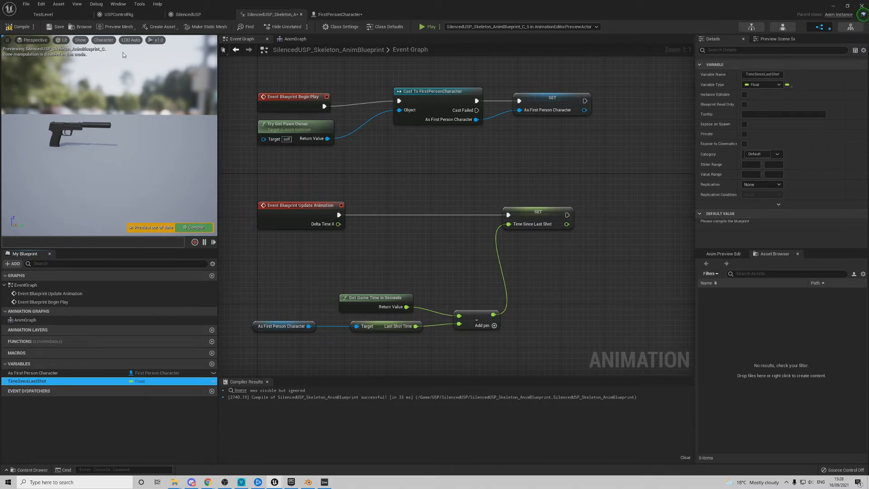
left_click(20, 26)
Step: Feed TimeSinceLastShot into the Control Rig node's Time Since Last Shot pin in the AnimGraph and compile
left_click(296, 39)
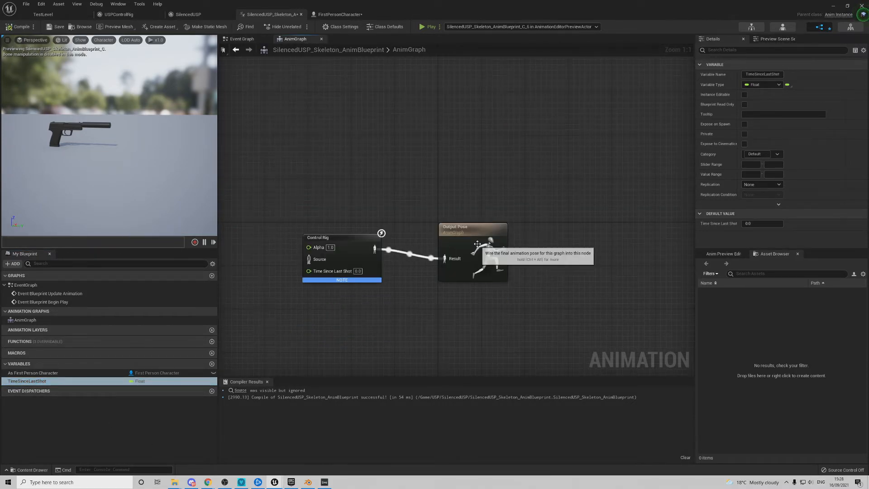
left_click_drag(478, 246, 489, 240)
left_click_drag(62, 381, 231, 271, "ctrl")
right_click_drag(281, 311, 343, 307)
left_click_drag(311, 275, 371, 266)
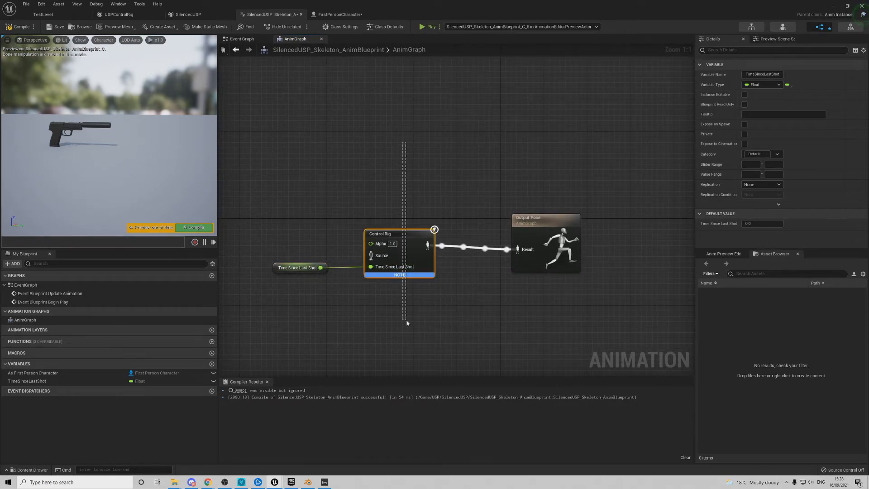
left_click_drag(404, 143, 407, 323)
left_click(21, 26)
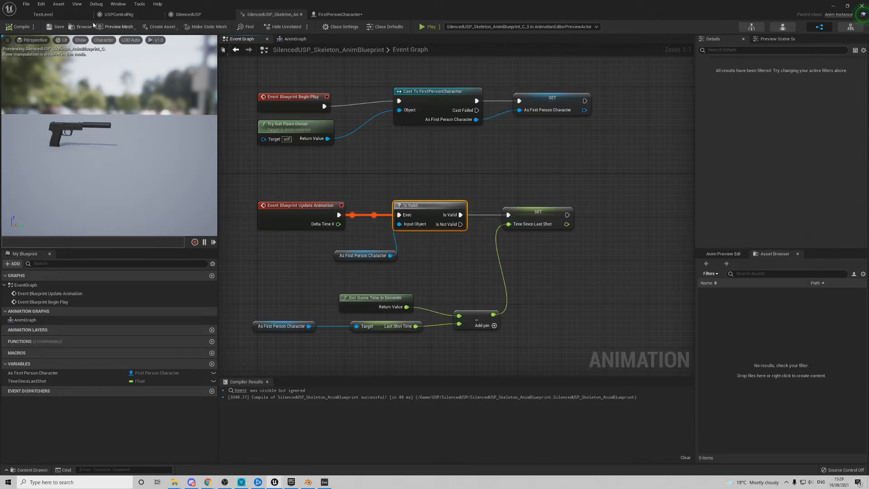
Step: Play-test TestLevel, firing the pistol several times to check its recoil, and restart play to check its initial state
left_click(43, 14)
left_click(426, 27)
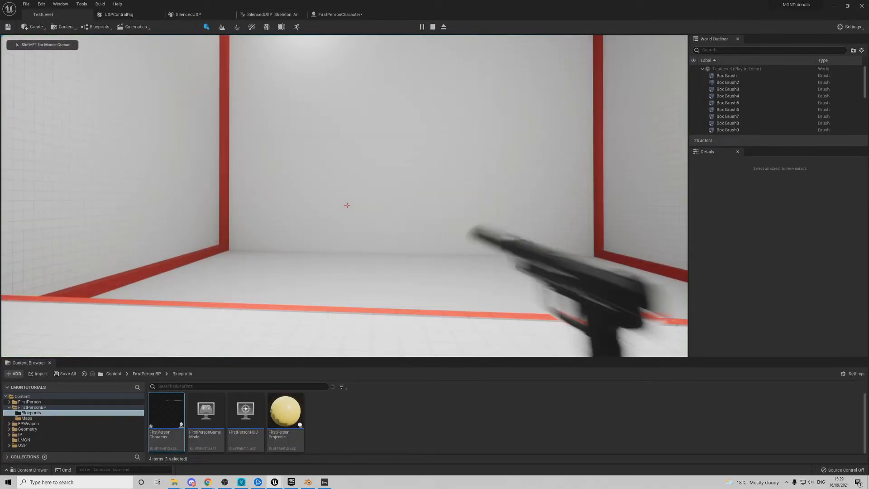
left_click(347, 205)
left_click(348, 205)
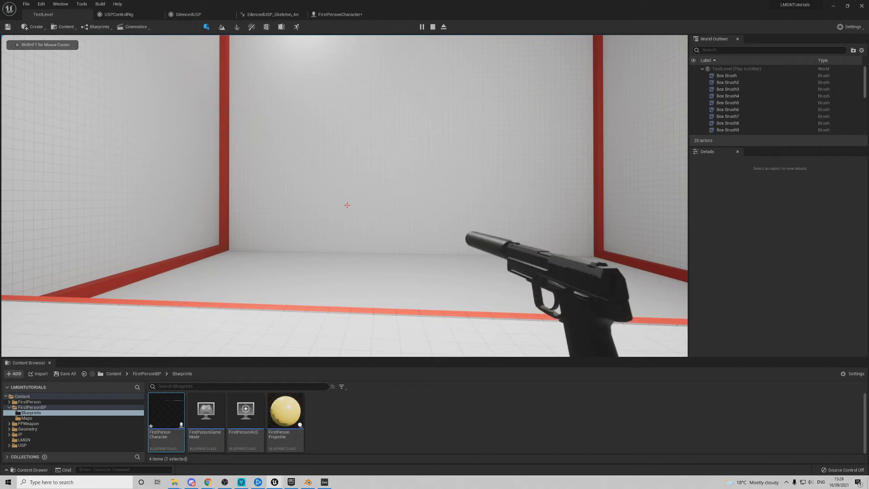
left_click(347, 205)
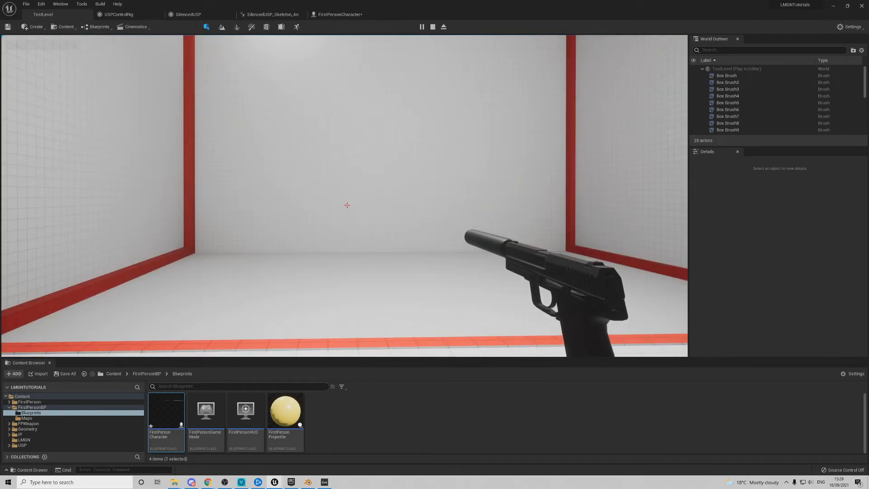
key("Escape")
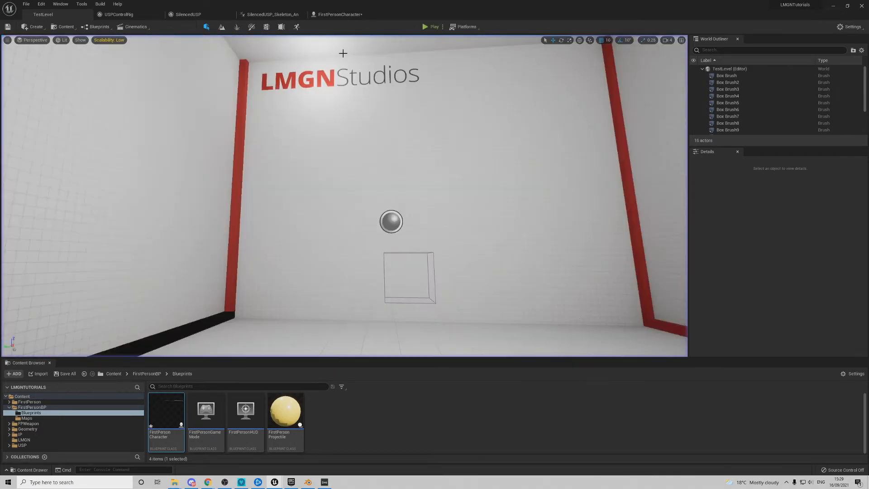
left_click(429, 26)
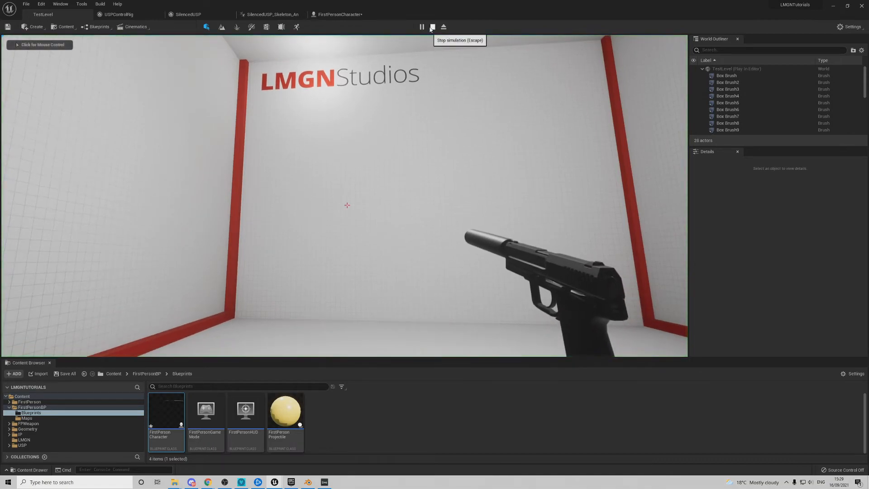
left_click(432, 27)
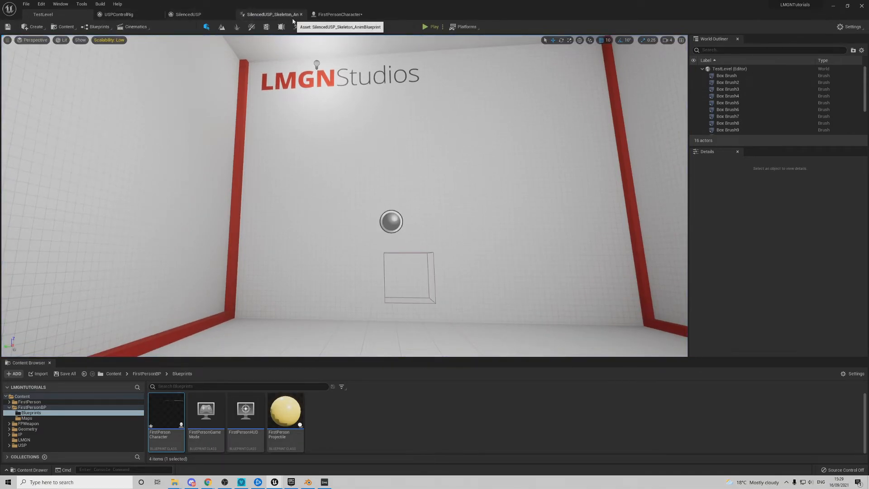
Step: Set the default value of LastShotTime in the FirstPersonCharacter blueprint to a large negative number
left_click(337, 14)
left_click(42, 312)
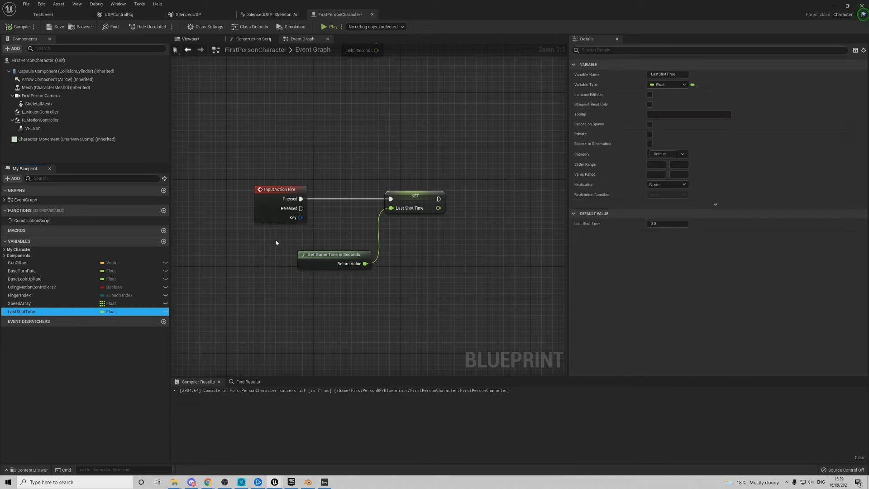
left_click(661, 223)
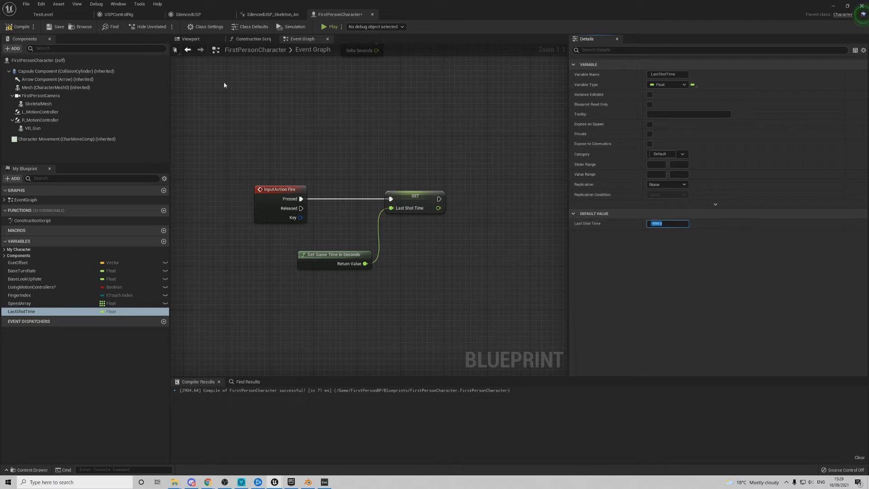
Step: Play-test TestLevel and fire the pistol several times to check its initial state and recoil, and stop playing
left_click(52, 17)
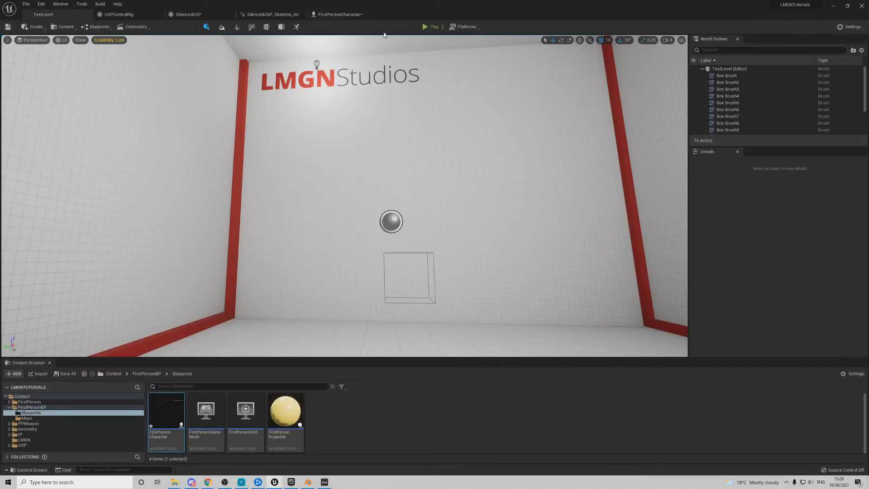
left_click(424, 27)
left_click(346, 206)
left_click(347, 205)
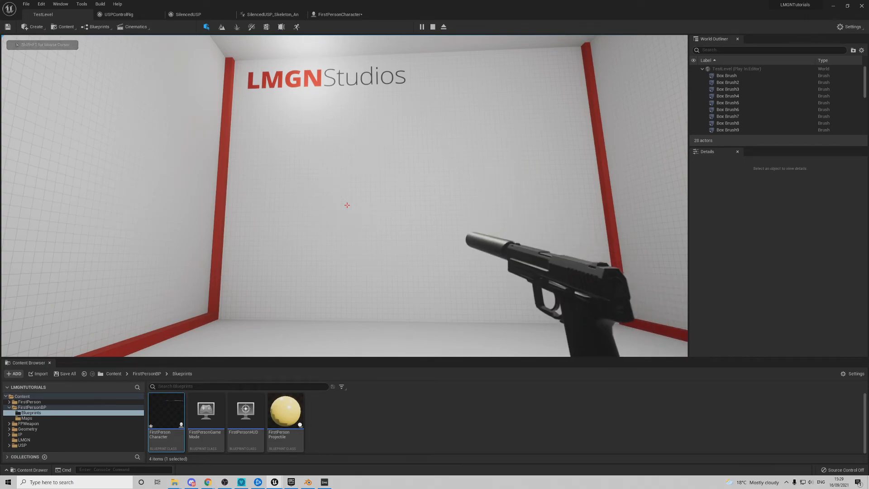
left_click(347, 205)
left_click(347, 205)
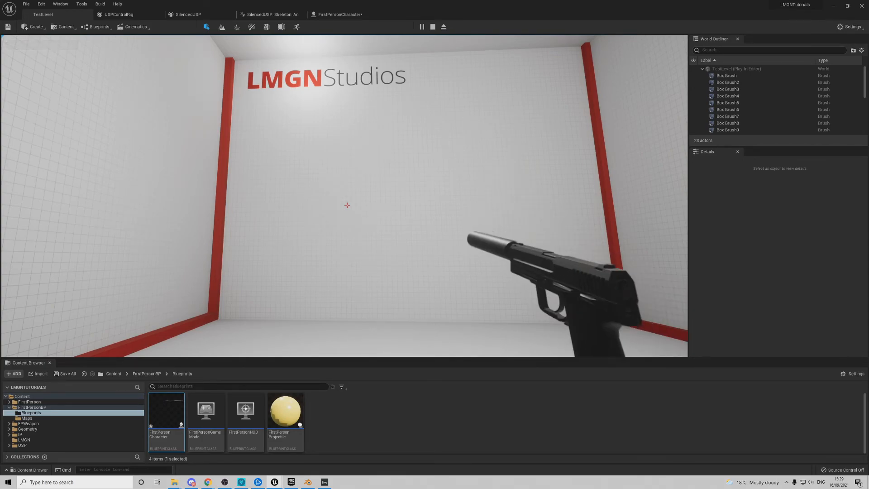
left_click(347, 205)
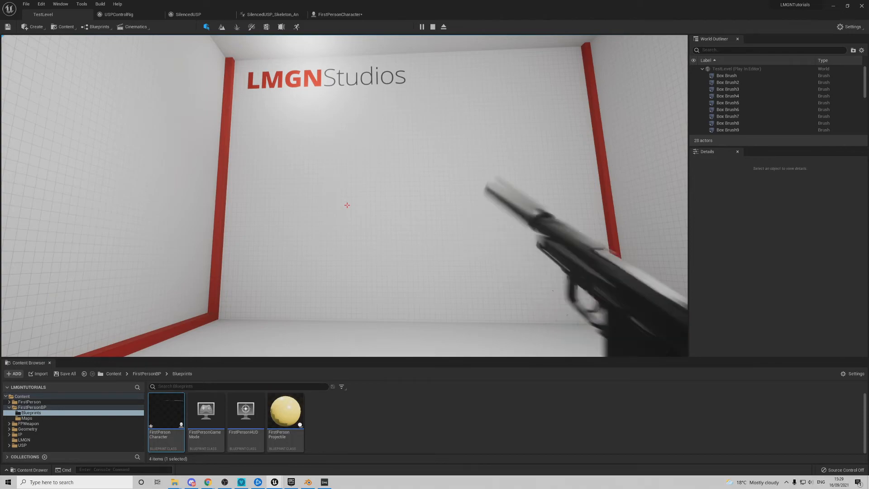
left_click(347, 205)
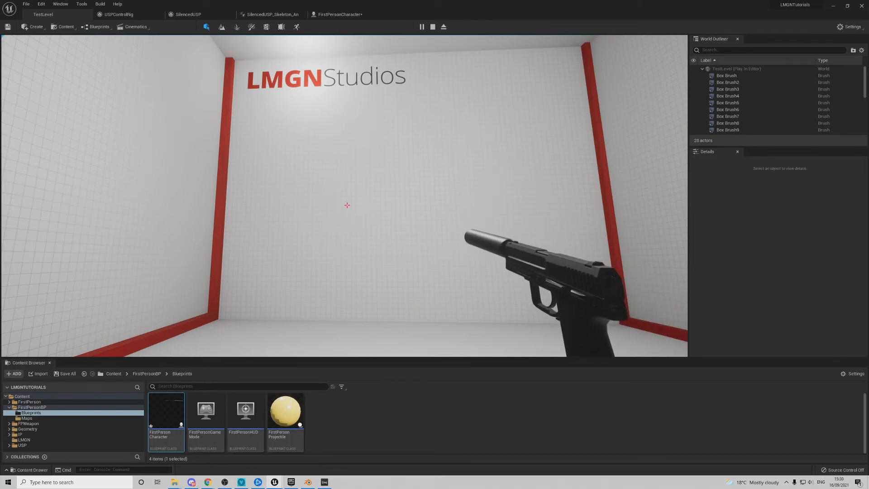
key("Escape")
Step: Move the end key of USPControlRig's Evaluate Curve with target maximum 0.4 to about 0.09 and briefly play-test TestLevel
left_click(118, 15)
right_click_drag(414, 262, 343, 240)
scroll(499, 249, "down", 5)
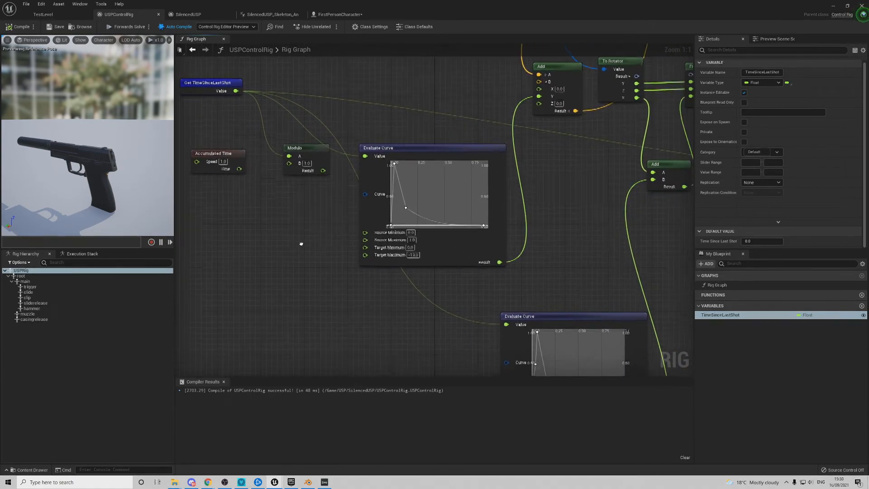
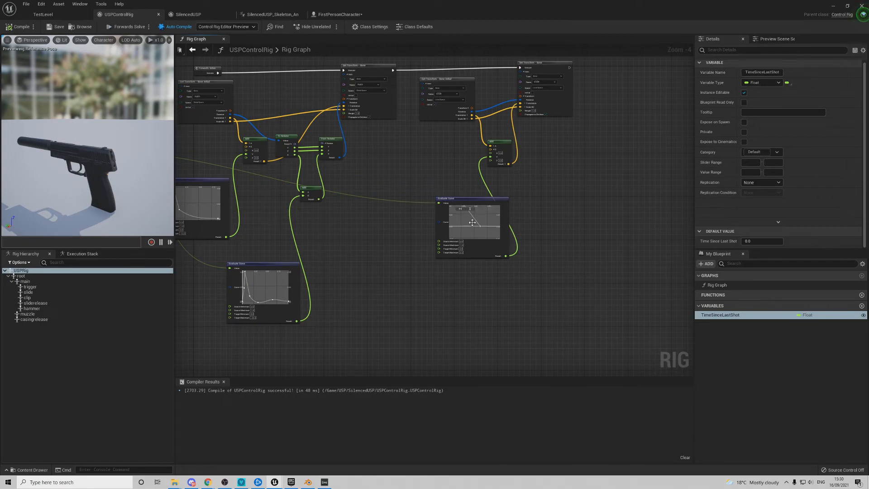
scroll(519, 258, "up", 4)
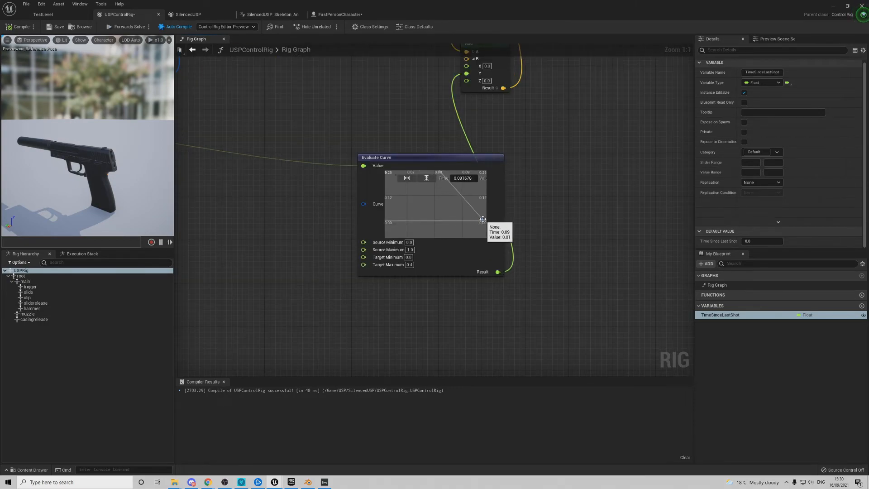
left_click(43, 14)
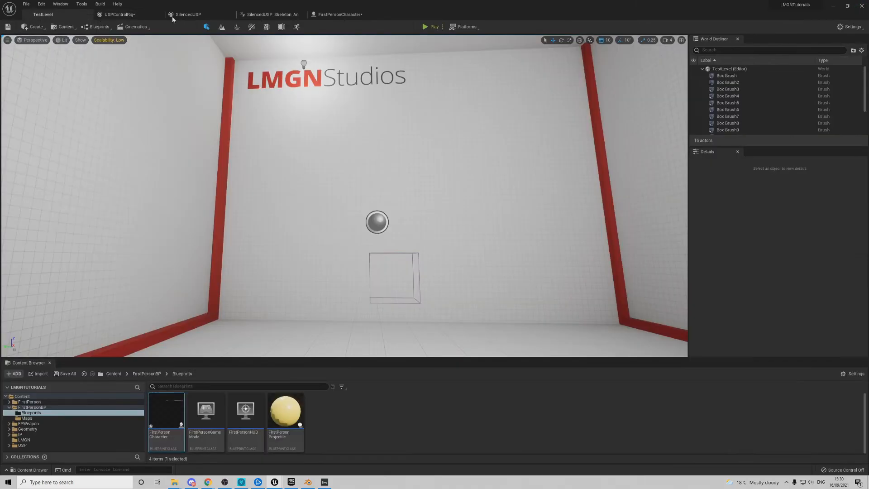
left_click(425, 28)
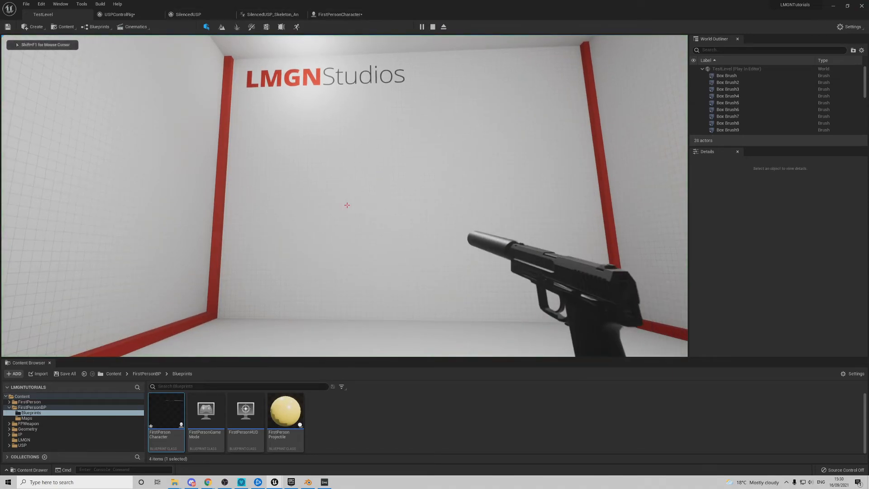
key("Escape")
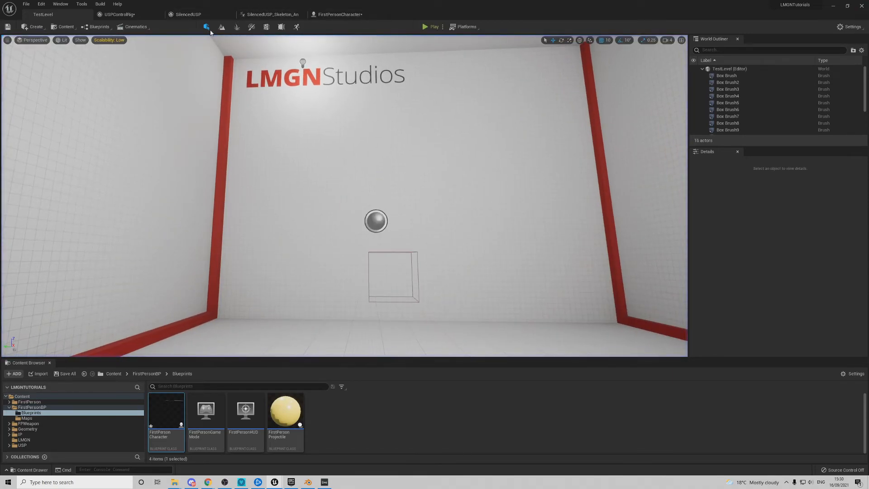
Step: In USPControlRig, move the peak key of the Evaluate Curve with target maximum 0.4 to about 0.06 and its end key to about 0.14
left_click(337, 14)
left_click(136, 14)
right_click_drag(408, 203, 423, 236)
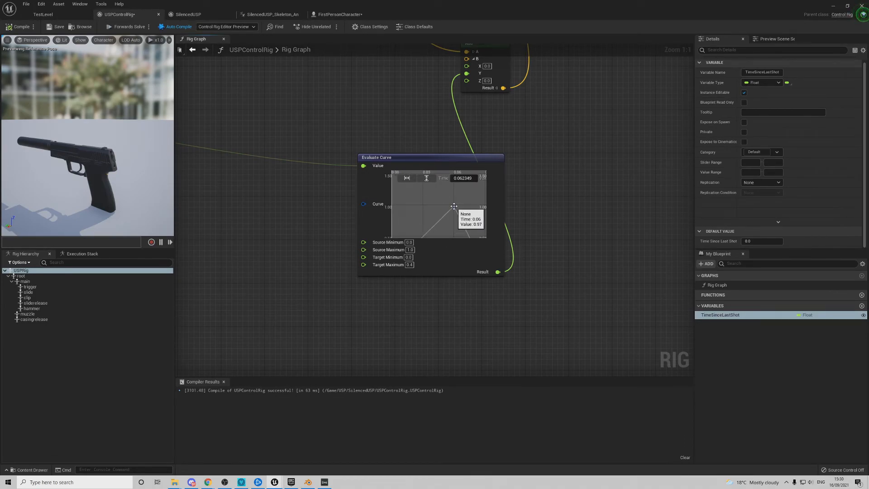
left_click_drag(421, 219, 447, 218)
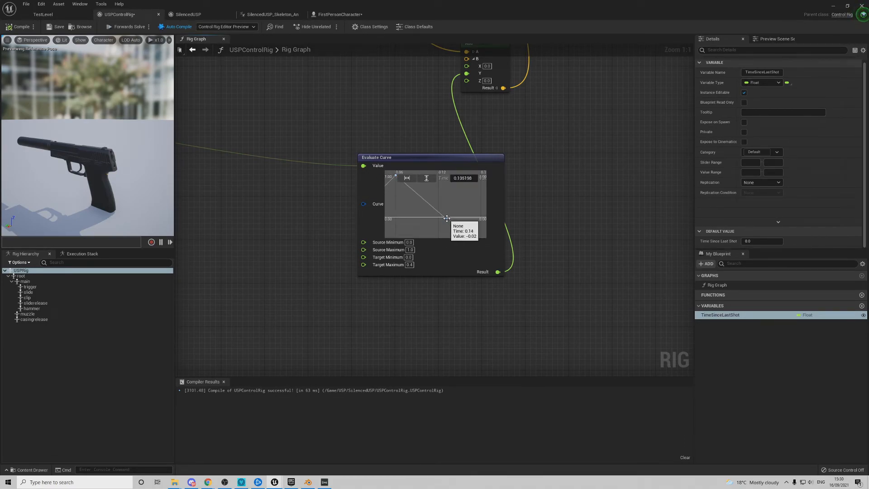
Step: Play-test TestLevel, firing the pistol repeatedly to check the retimed curve's motion, and stop playing
key("alt+p")
left_click(347, 205)
left_click(347, 205)
left_click(347, 205)
left_click(347, 205)
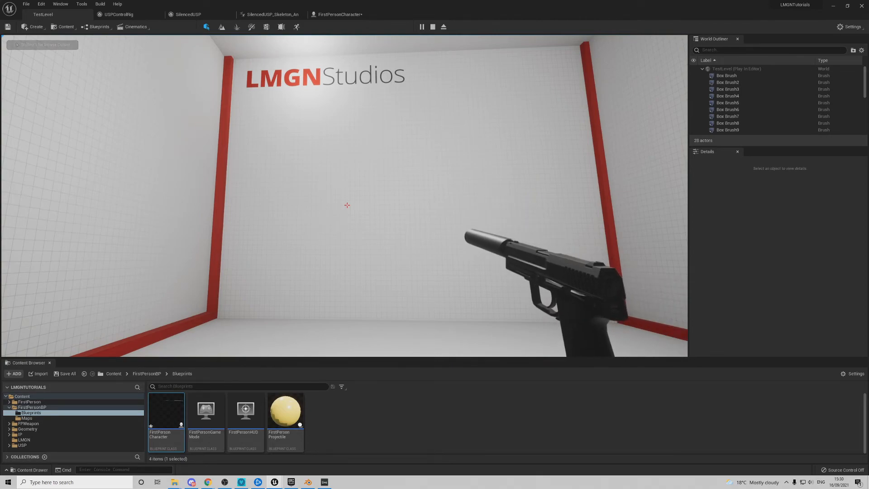
left_click(347, 205)
left_click(346, 206)
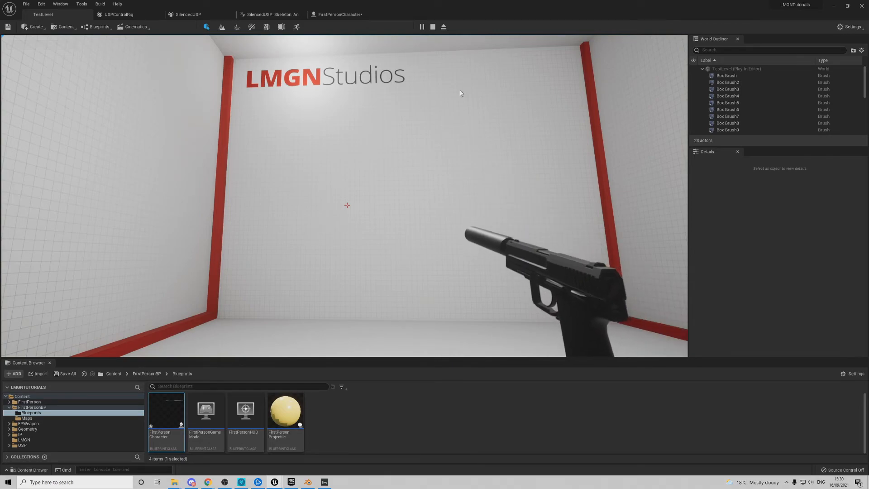
key("Escape")
Step: Adjust the early key of USPControlRig's Evaluate Curve with target maximum -22 to about 0.03 and play-test TestLevel
left_click(122, 14)
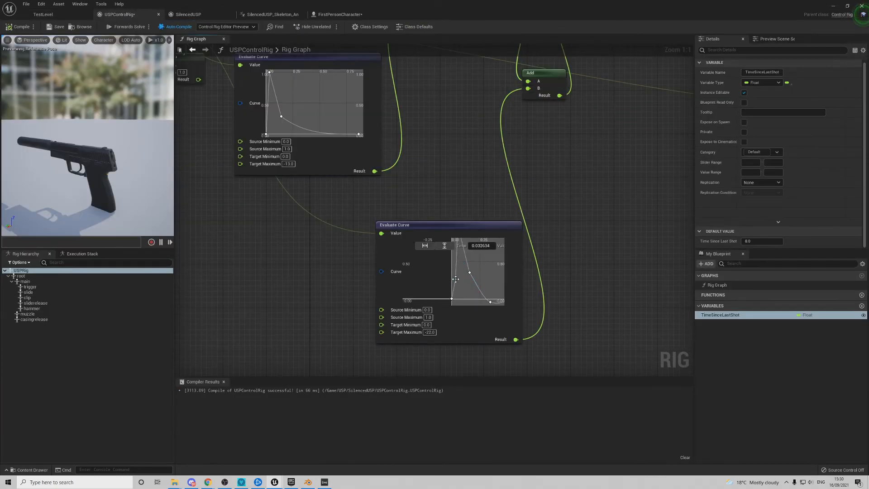
left_click(41, 14)
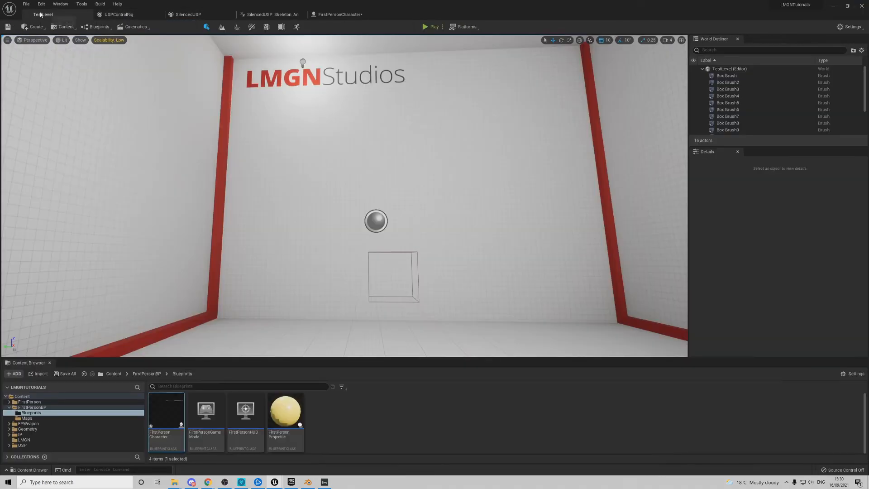
left_click(425, 26)
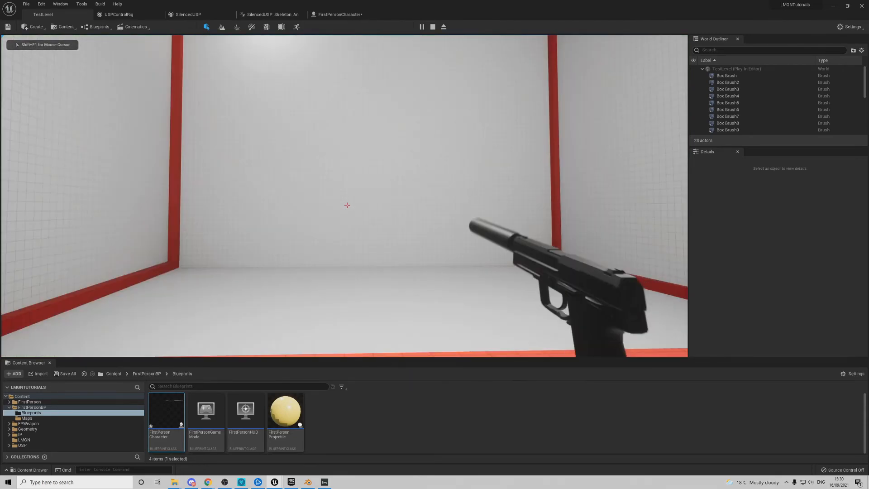
key("Escape")
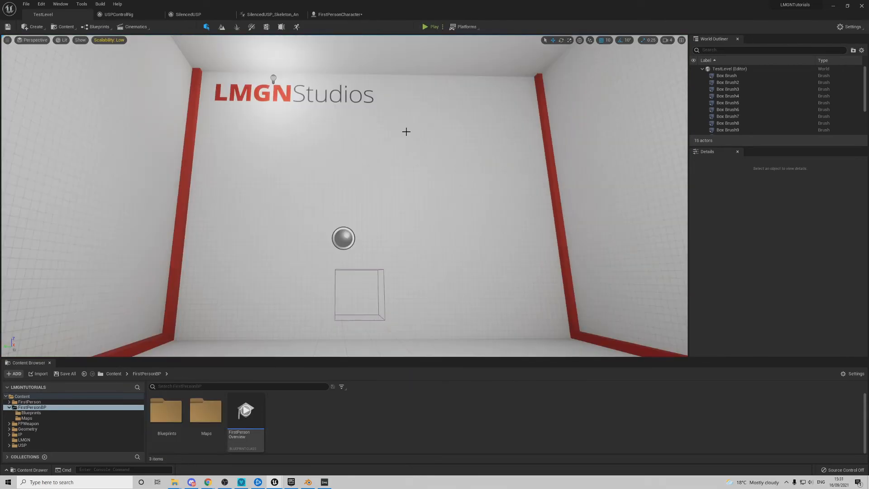
Step: Review the FirstPersonCharacter, animation blueprint and SilencedUSP assets, and examine the whole node network in USPControlRig's Rig Graph
left_click(322, 14)
left_click(271, 14)
left_click(188, 14)
left_click(118, 14)
scroll(348, 139, "down", 5)
scroll(421, 159, "up", 5)
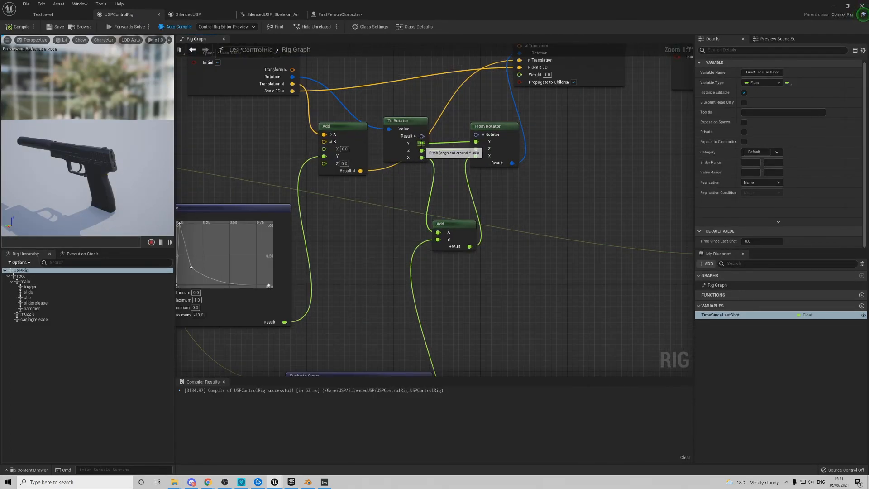
scroll(514, 173, "down", 4)
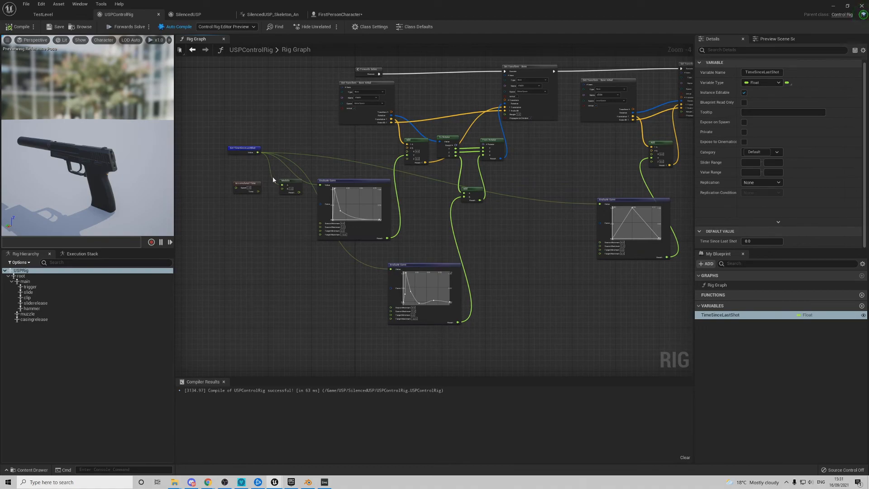
scroll(412, 199, "down", 3)
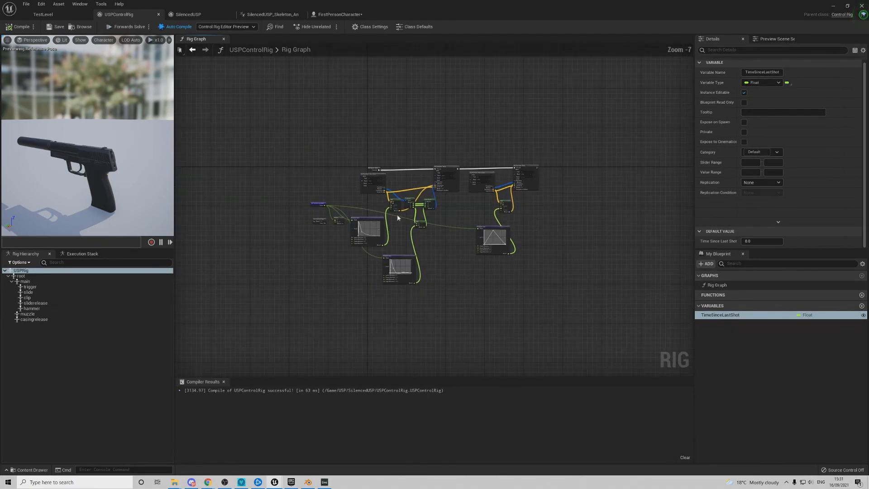
left_click_drag(545, 293, 557, 296)
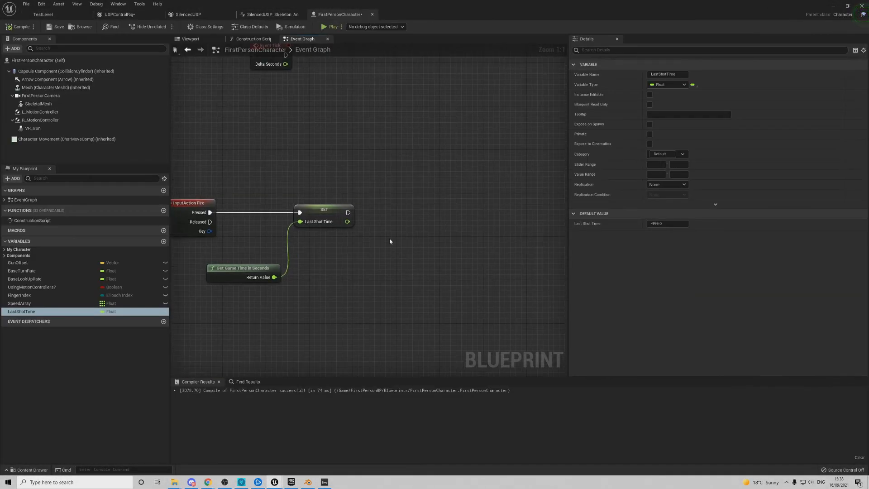
Step: Add a Spawn System at Location node with the muzzle flash system after the LastShotTime setter in FirstPersonCharacter's Event Graph
right_click(393, 227)
type("spawn sy")
key("Up")
key("Return")
left_click(418, 255)
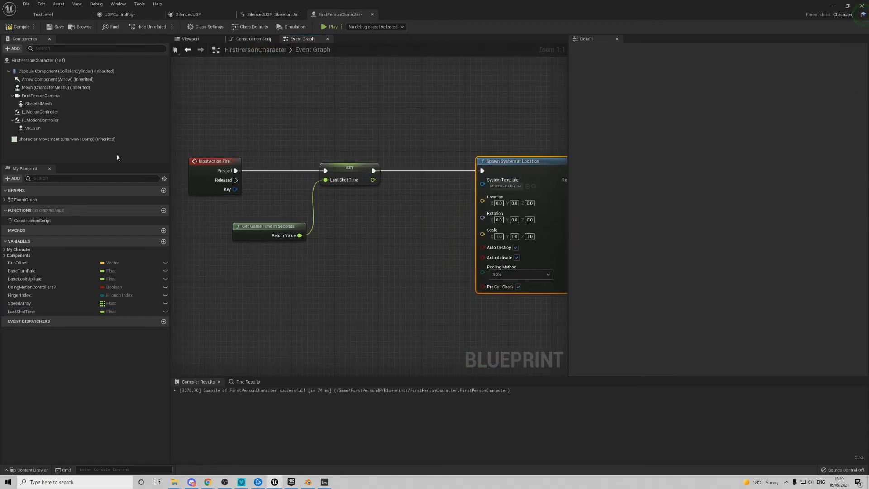
Step: Add a SkeletalMesh component reference to the graph and create a Get Socket node from it
left_click_drag(39, 103, 308, 284)
left_click_drag(312, 282, 371, 265)
type("get soc")
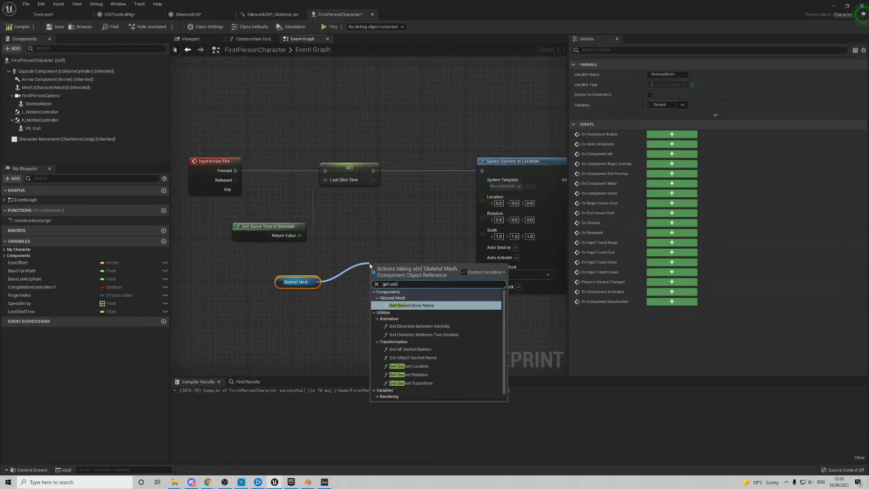
key("Return")
Step: Add a socket to the muzzle bone in SilencedUSP, move it to the silencer's tip and save the mesh
left_click(195, 14)
right_click(33, 122)
left_click(51, 152)
left_click(46, 129)
scroll(362, 239, "down", 2)
key("w")
left_click_drag(361, 239, 431, 239)
key("ctrl+s")
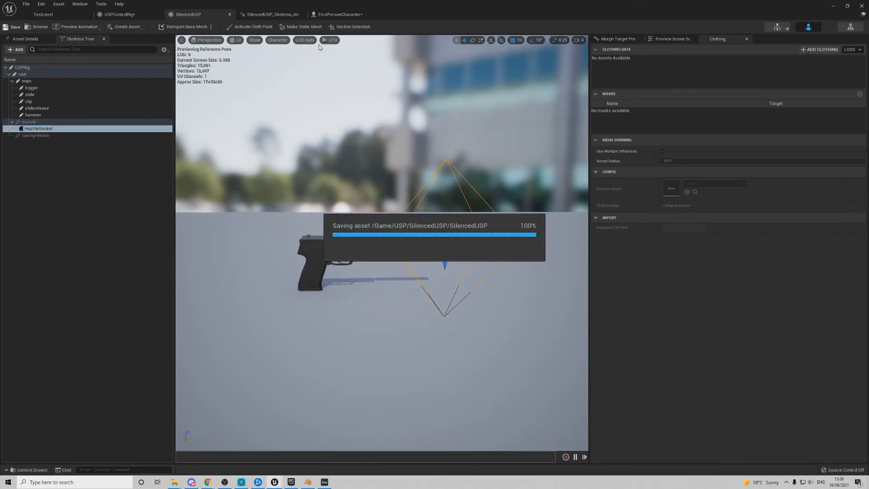
Step: In FirstPersonCharacter, wire the socket's location into Spawn System at Location and feed its Rotation from a Random Rotator node
left_click(340, 14)
left_click(417, 293)
left_click_drag(486, 209, 484, 202)
right_click(406, 220)
type("random rot")
left_click(480, 254)
left_click_drag(425, 225, 406, 325)
left_click_drag(452, 333, 483, 211)
Step: Add a Play Sound at Location node after the muzzle flash spawn, assign the USP sound and connect the socket's location
right_click_drag(520, 199, 263, 197)
right_click(377, 171)
type("play sound at")
key("Return")
left_click_drag(333, 169, 422, 159)
left_click(420, 184)
type("usp")
left_click(453, 217)
left_click(317, 298)
right_click_drag(317, 297, 417, 276)
left_click_drag(499, 177, 289, 261)
Step: Play-test TestLevel and fire the pistol to check the muzzle flash and shot sound
left_click(38, 14)
left_click(430, 27)
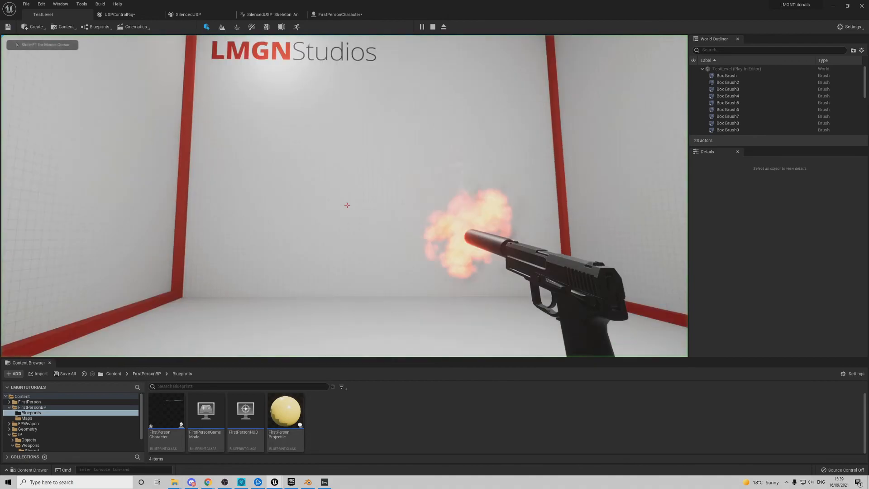
left_click(347, 205)
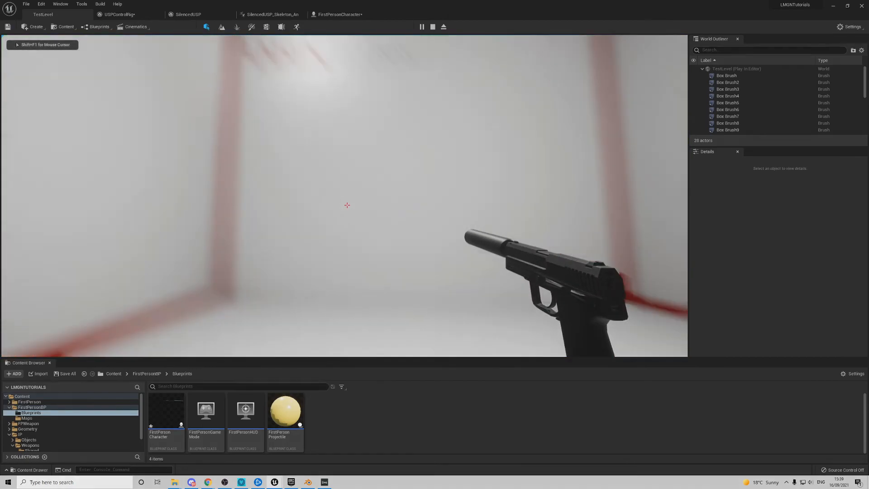